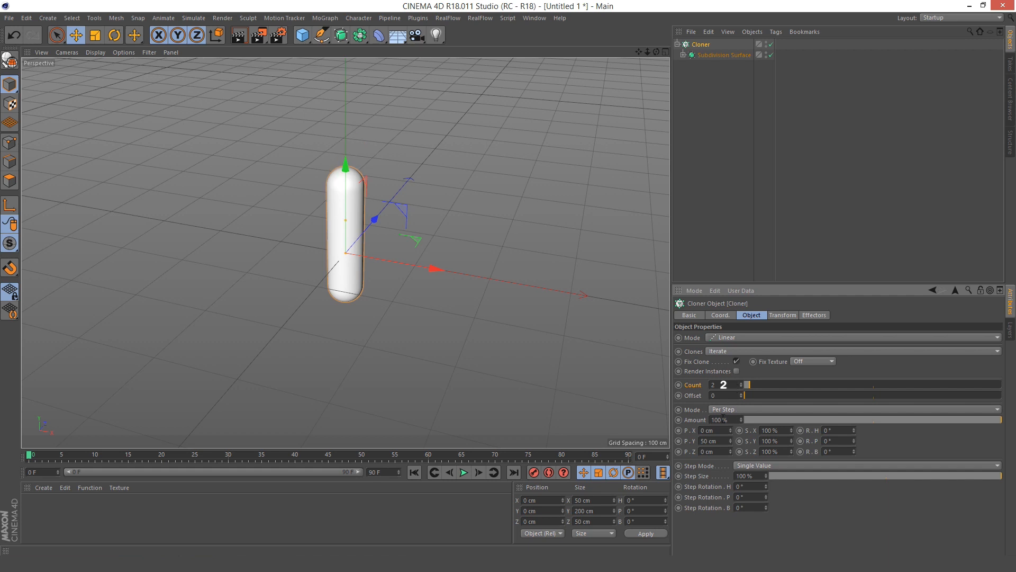
- Set the Cloner's per-step position offset to 100 cm in X and 0 cm in Y
double_click(712, 430)
type("100")
key("Return")
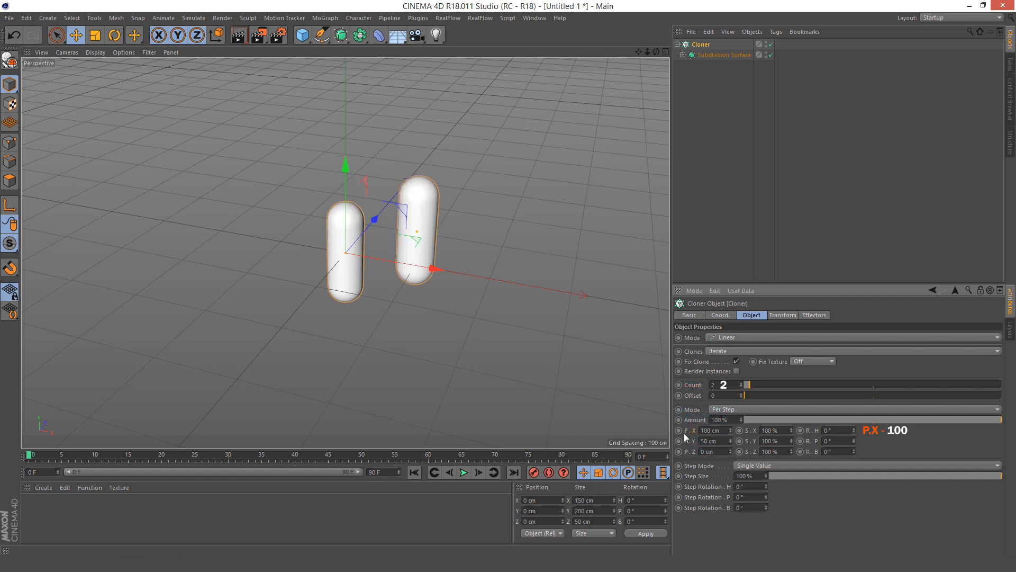
double_click(714, 441)
type("0")
key("Return")
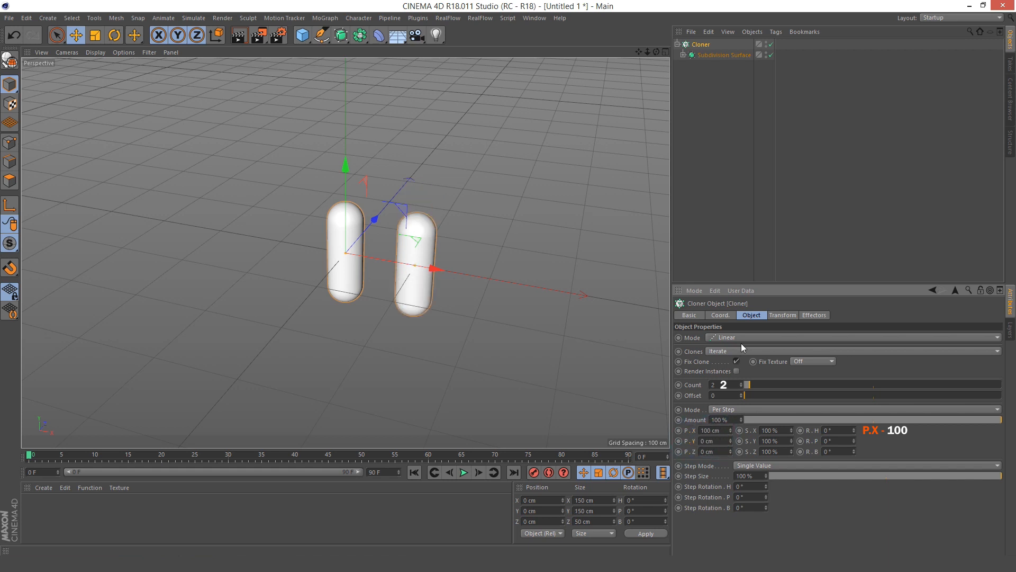
- Move the Cloner to an X position of -50 cm
left_click(545, 329)
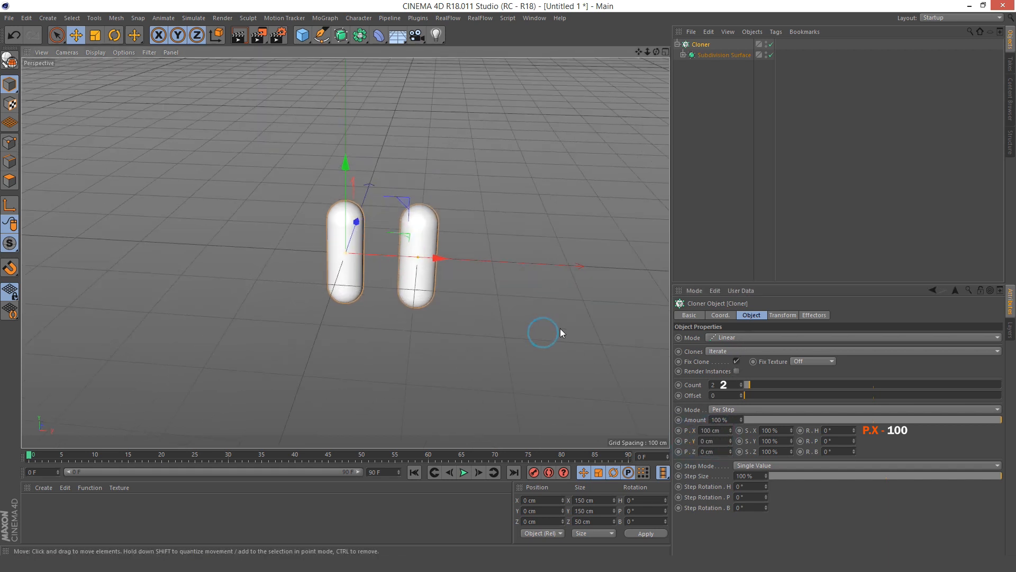
left_click(721, 315)
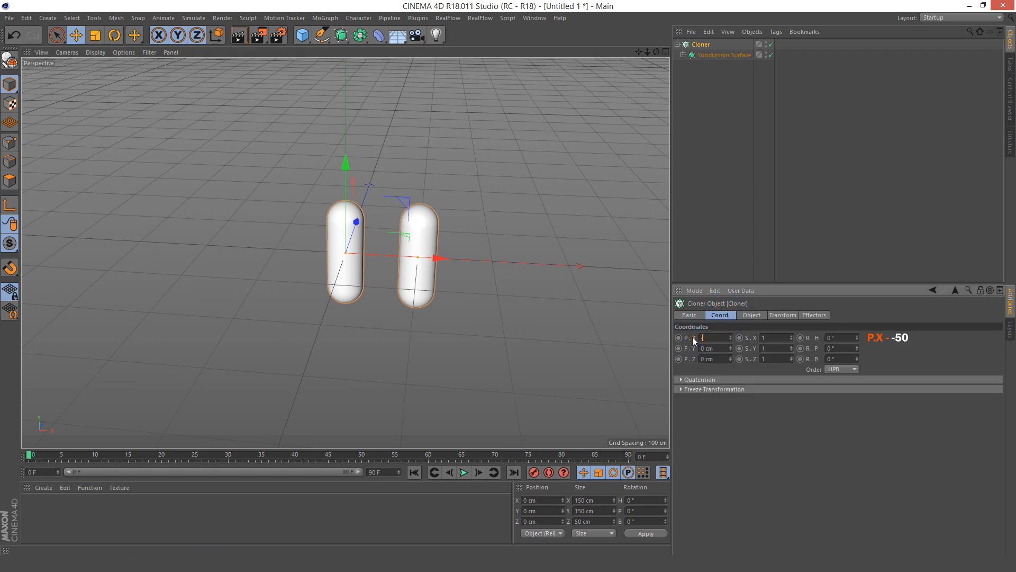
key("Return")
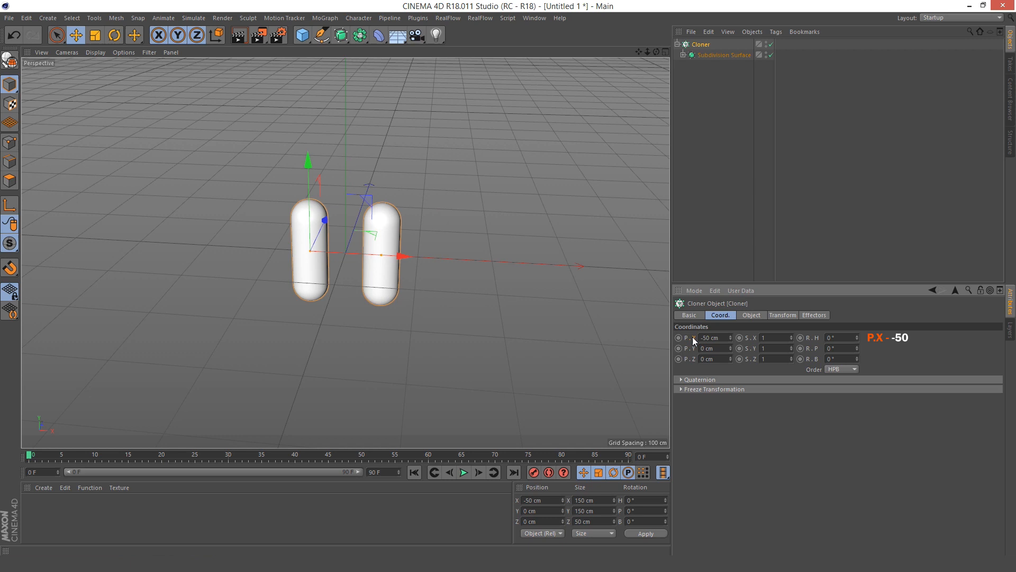
left_click(510, 215)
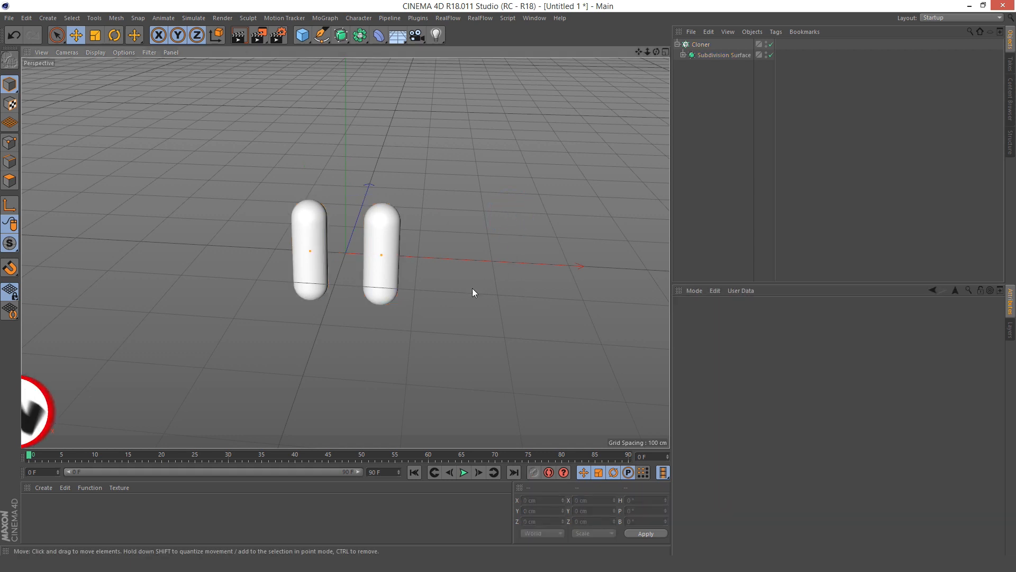
- Rename the Cloner object as Legs
left_click(701, 47)
double_click(702, 47)
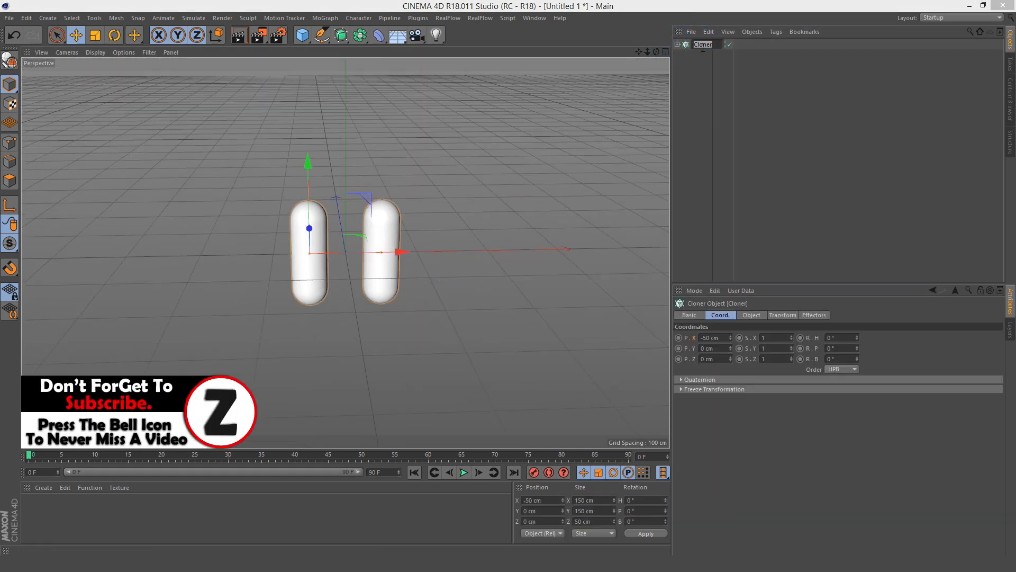
key("Return")
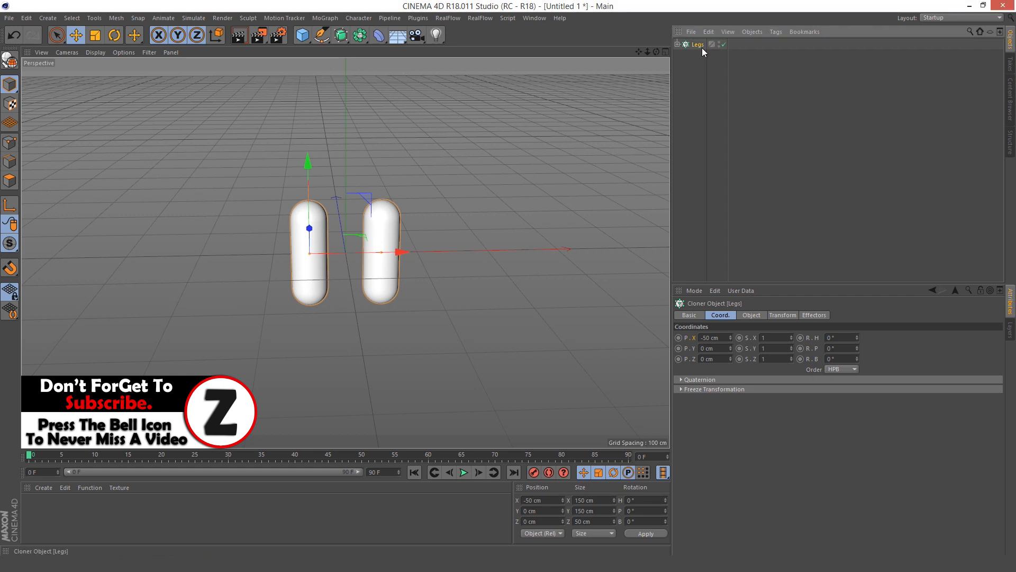
- Add a cylinder primitive with a radius of 100 cm and 8 height segments
left_click(303, 35)
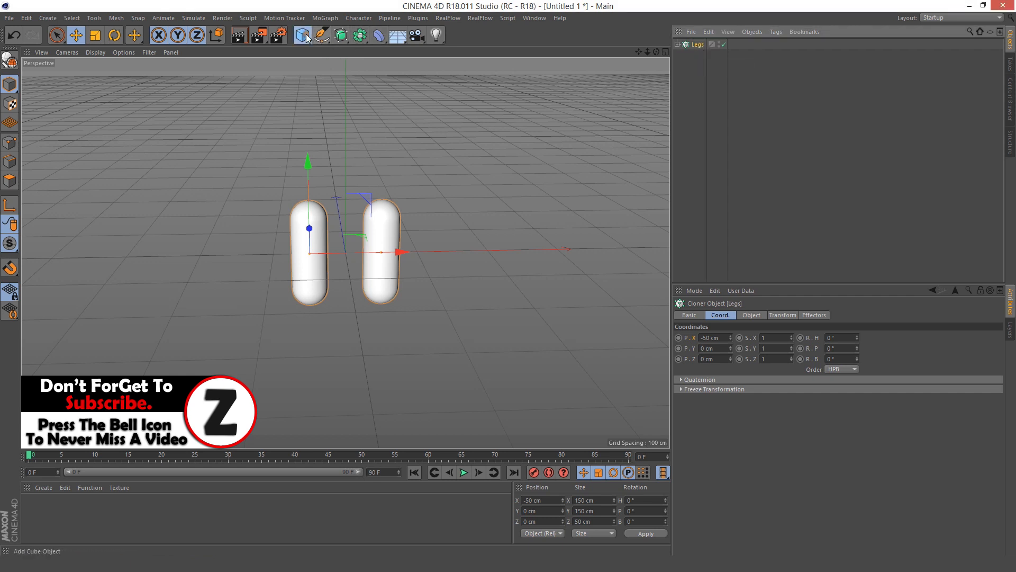
left_click(513, 51)
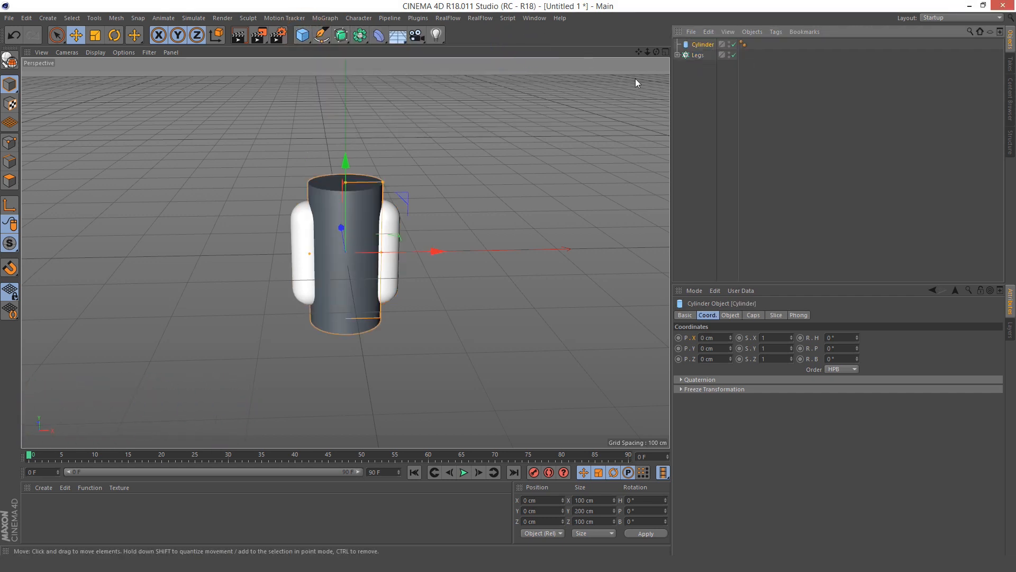
left_click(728, 316)
left_click(696, 336)
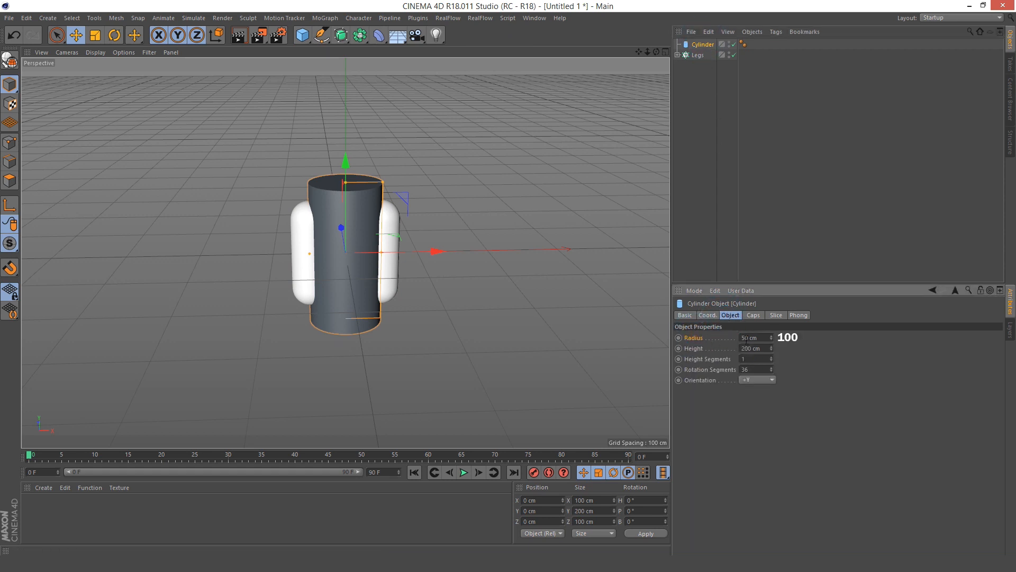
left_click(769, 338)
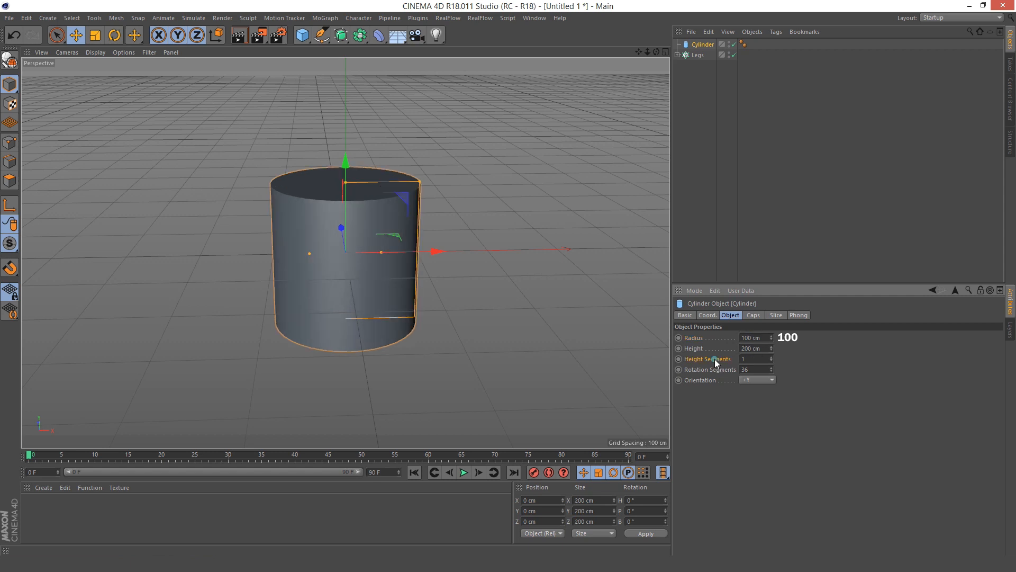
left_click_drag(745, 356, 732, 359)
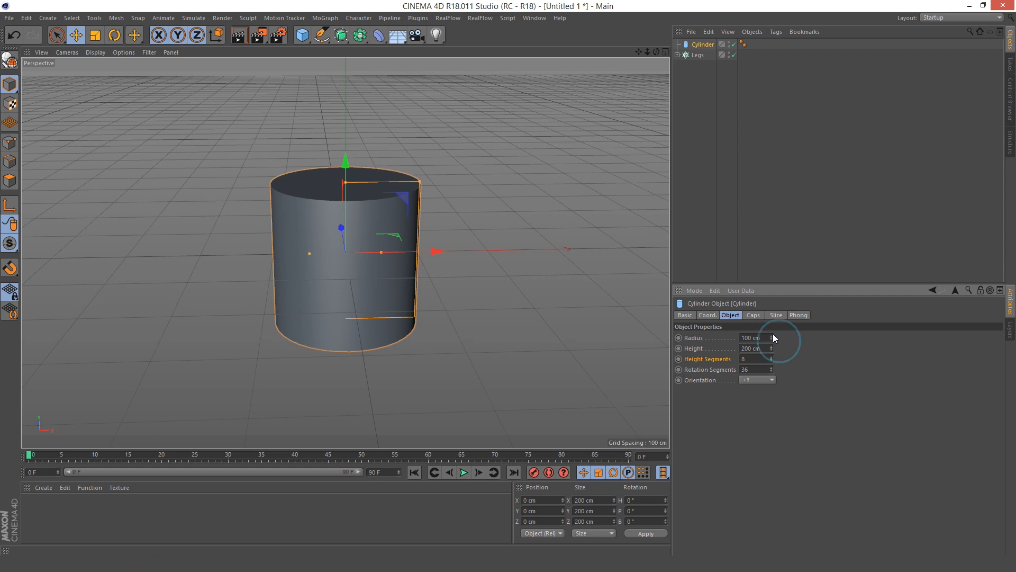
- Give the cylinder's caps 8 segments and enable a fillet with 5 segments and a 4 cm radius
left_click(753, 315)
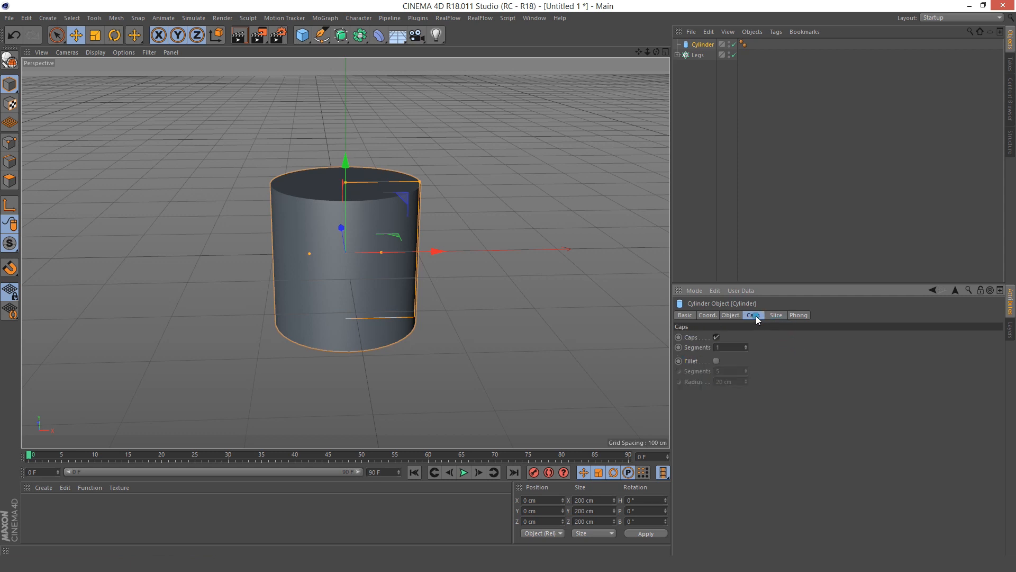
left_click(727, 347)
left_click(692, 360)
left_click(717, 361)
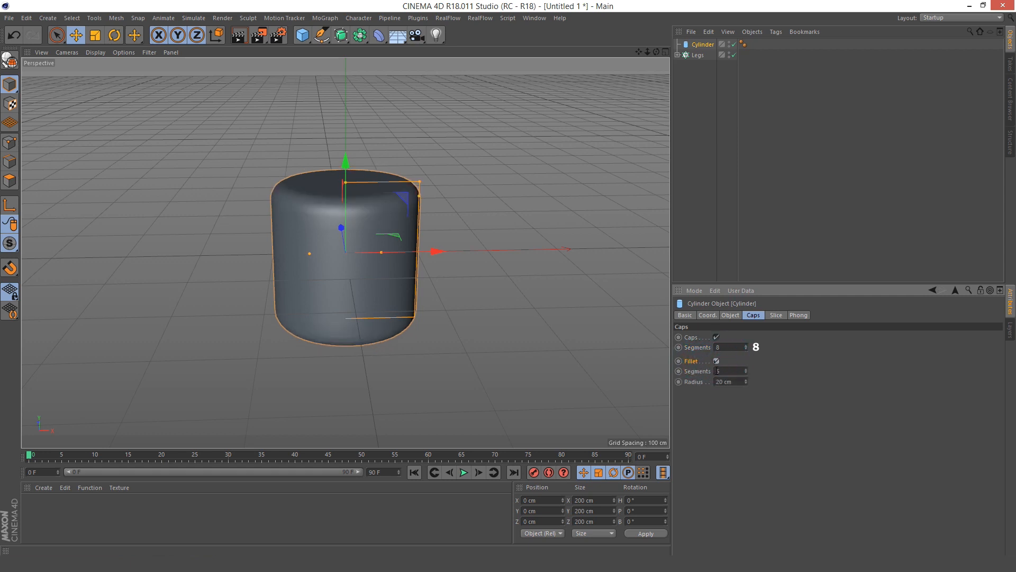
left_click(694, 372)
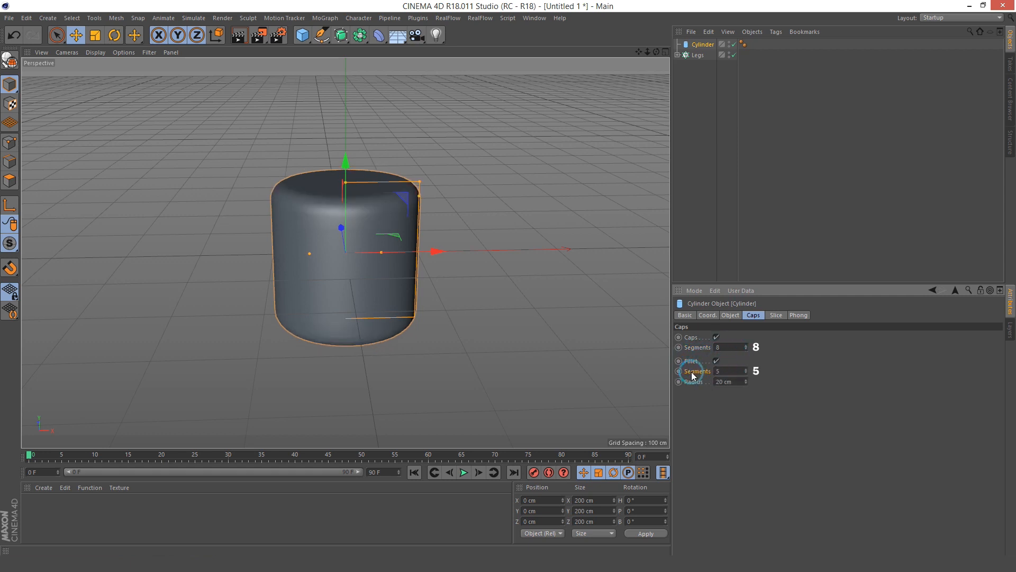
left_click(726, 371)
left_click(732, 378)
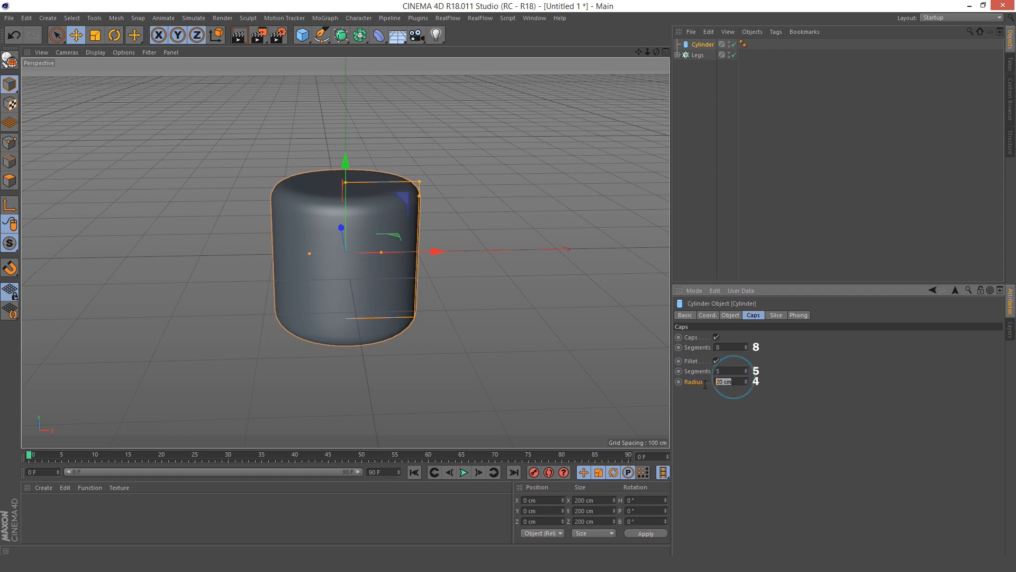
type("4")
key("Return")
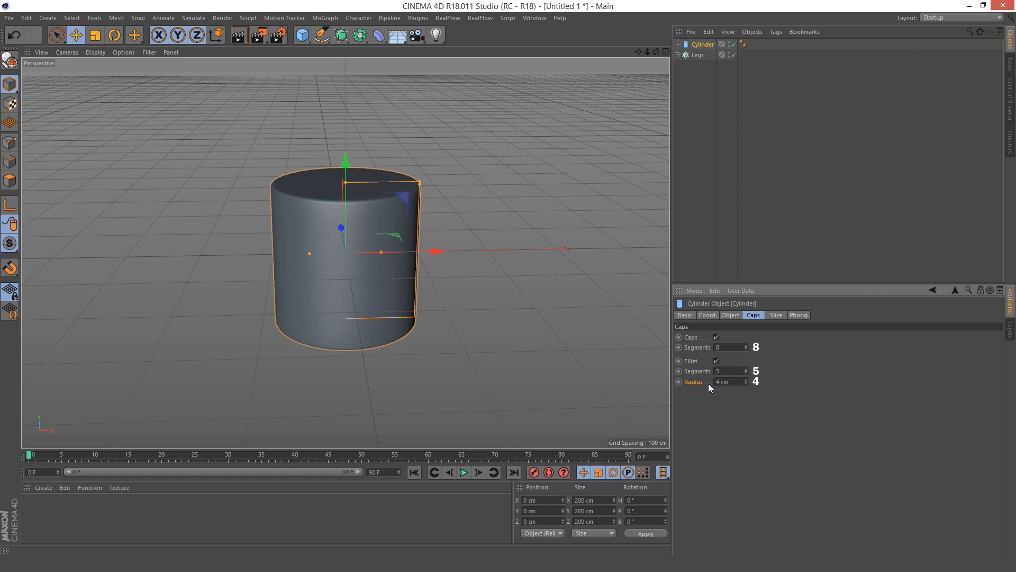
left_click(693, 133)
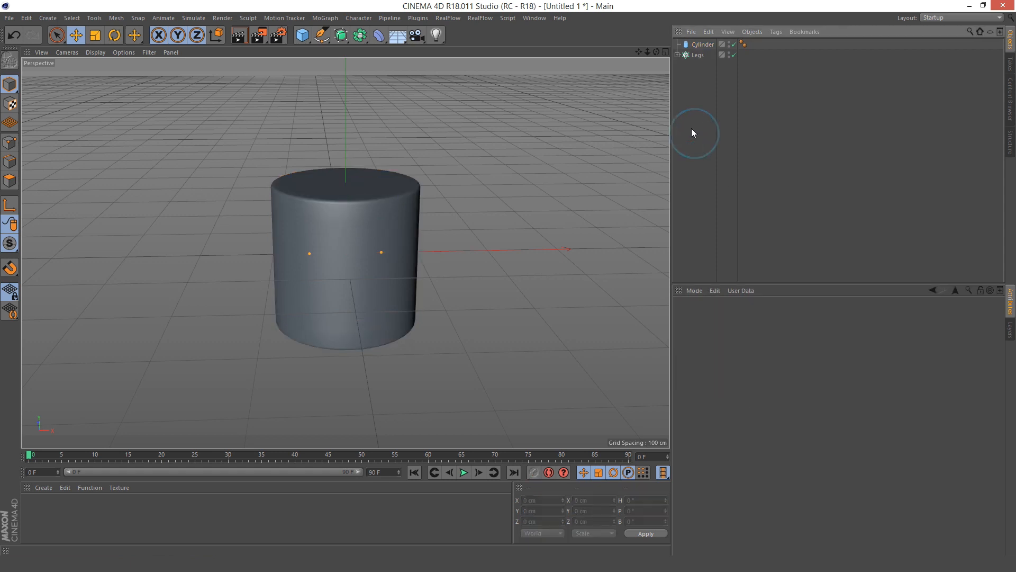
- Put the cylinder inside a Subdivision Surface and rename that generator as Chest
left_click(702, 44)
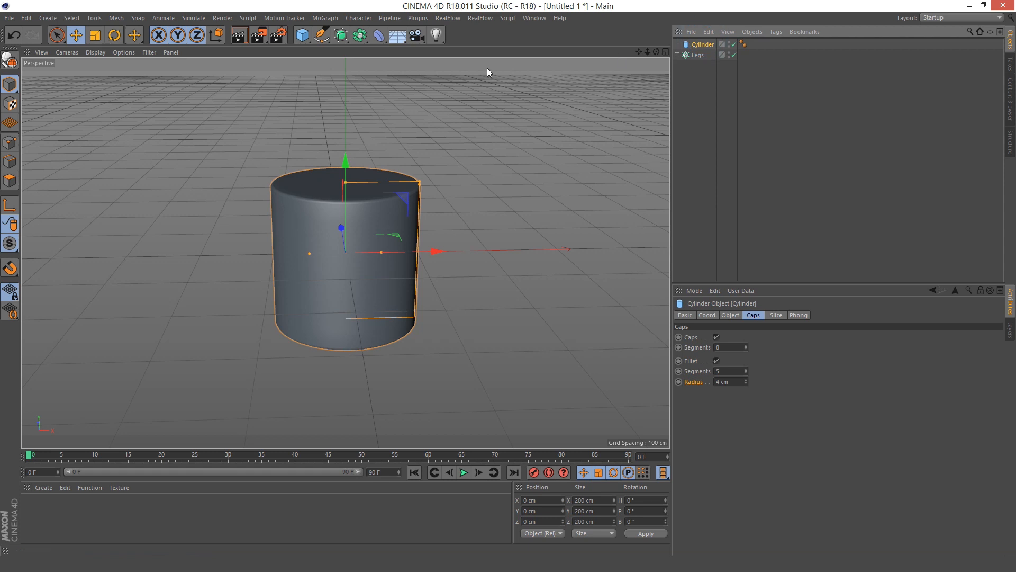
left_click(341, 35, "alt")
left_click(678, 44)
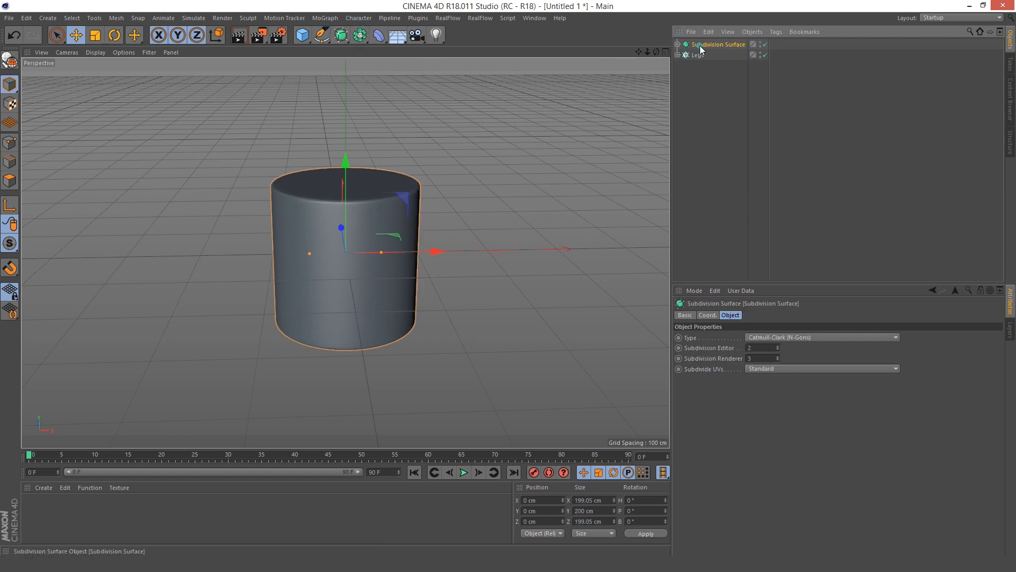
double_click(700, 45)
type("Chest")
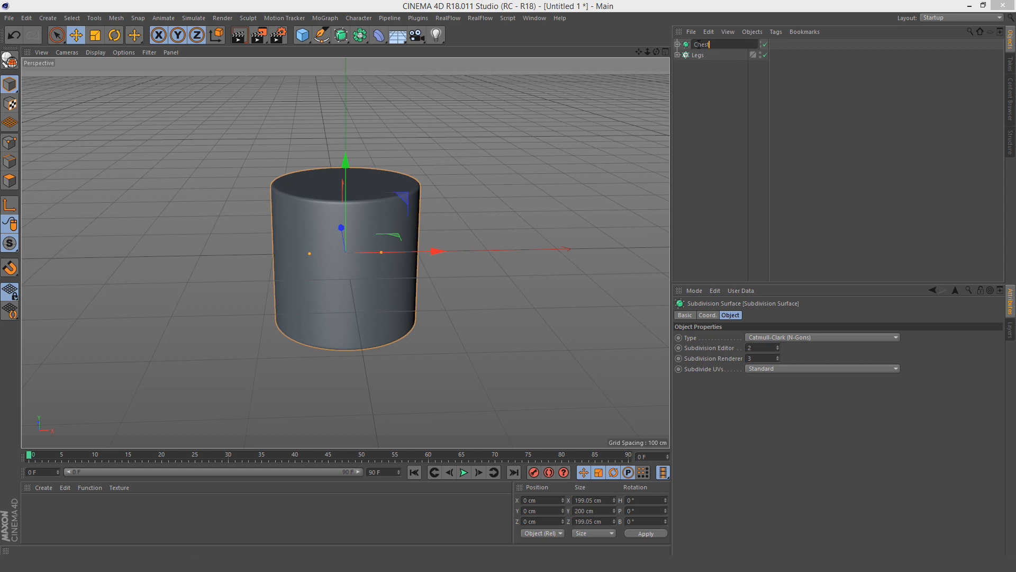
key("Return")
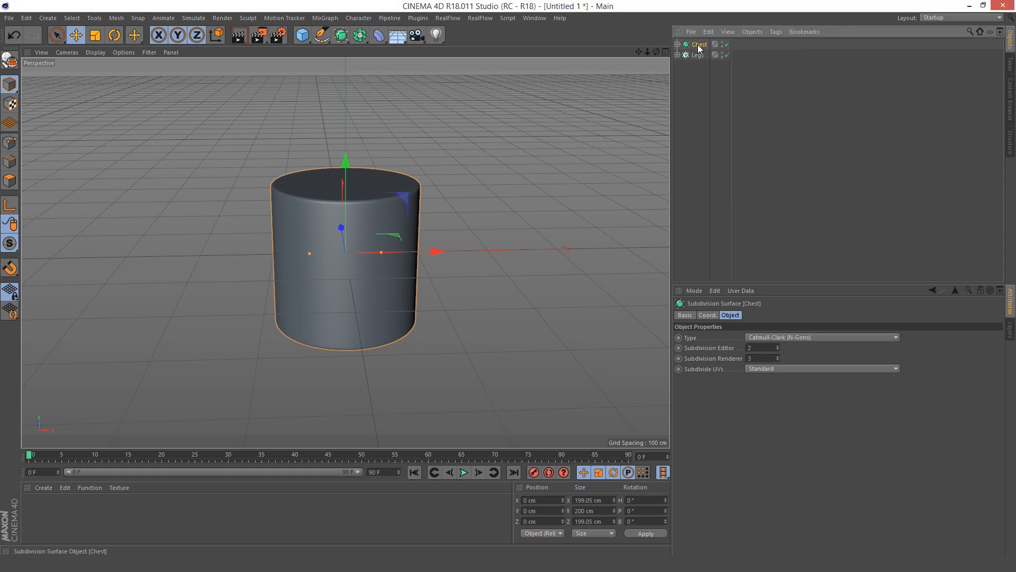
- Set the Chest object's Y position to 150 cm
left_click(707, 316)
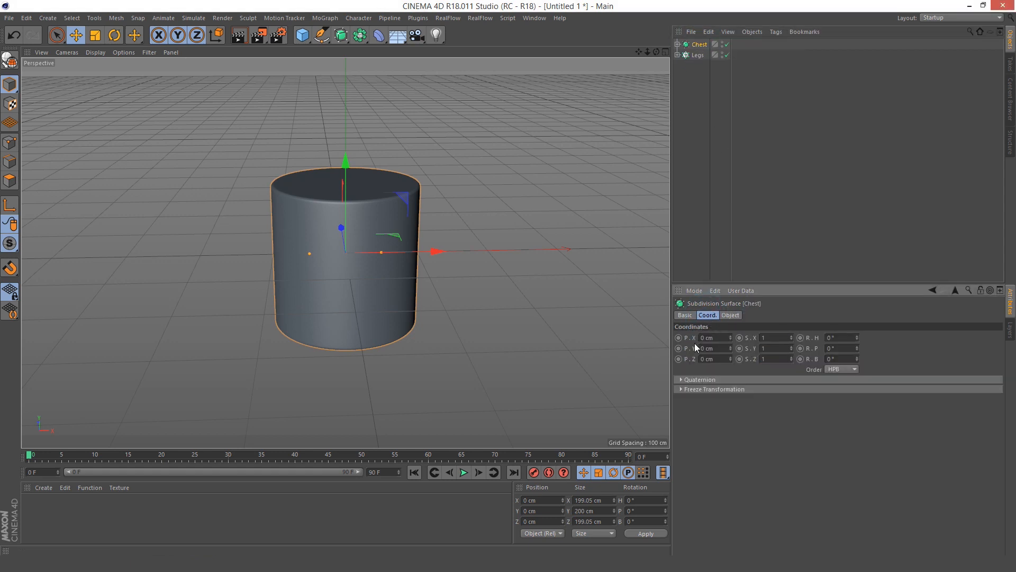
left_click(719, 348)
type("150")
key("Return")
- Add a second cylinder primitive to the scene for the next body part
scroll(345, 238, "down", 2)
middle_click_drag(370, 229, 388, 302, "alt")
left_click_drag(367, 259, 369, 260, "alt")
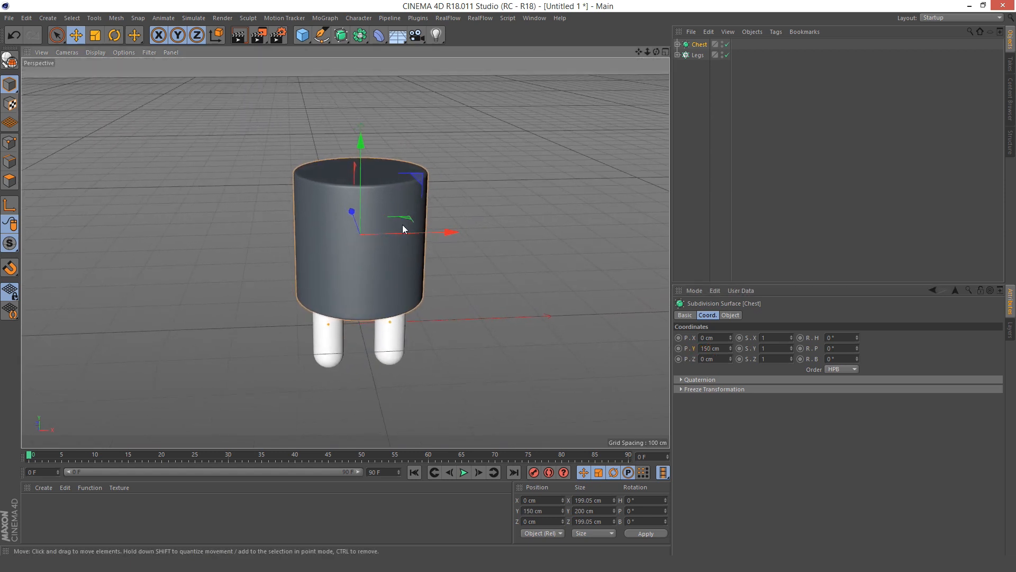
left_click_drag(441, 205, 425, 149, "alt")
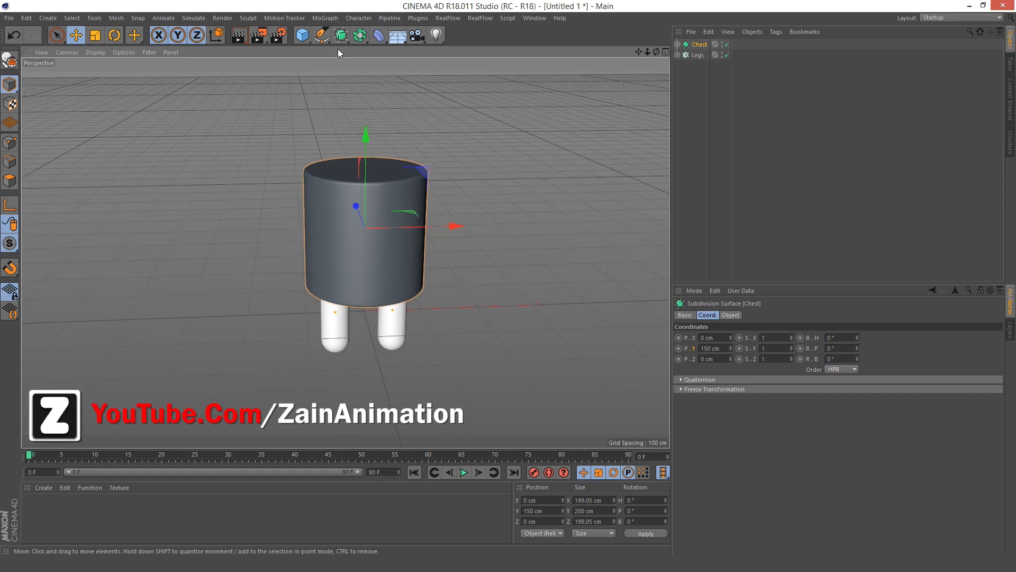
left_click(305, 36)
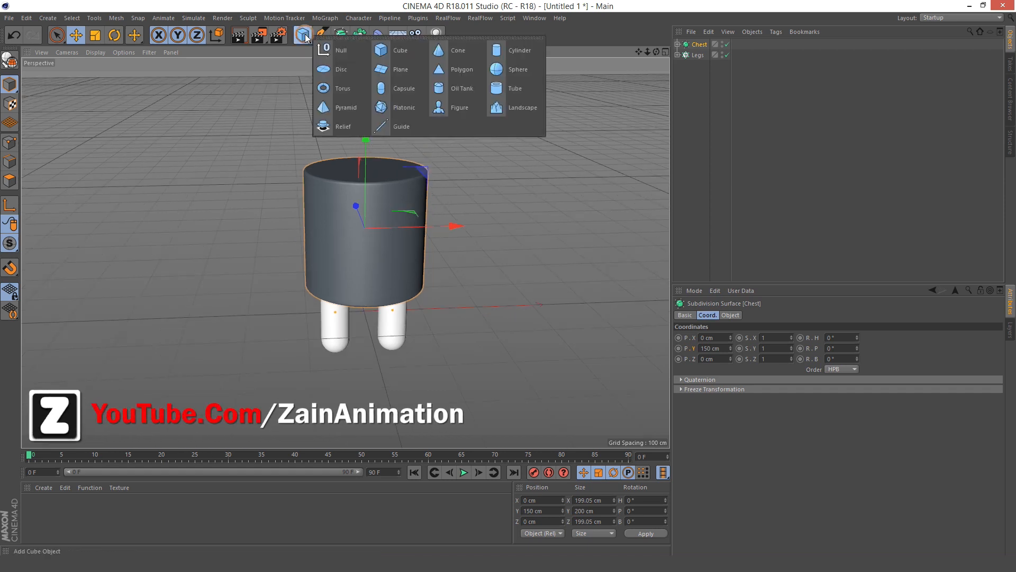
left_click(514, 49)
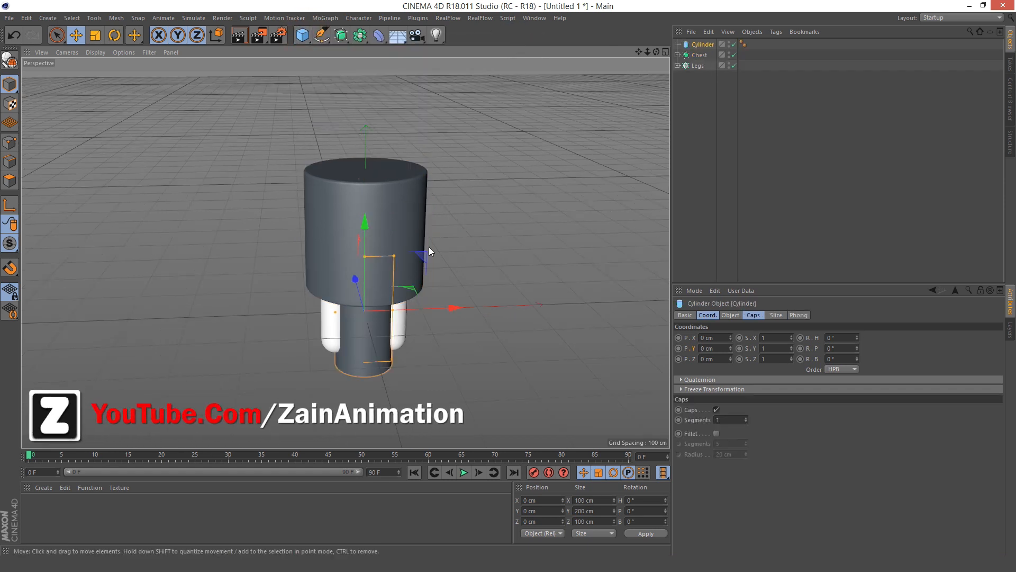
left_click(698, 45)
- Set the new cylinder's radius to 90 cm and its height to 50 cm
left_click_drag(463, 382, 463, 360, "alt")
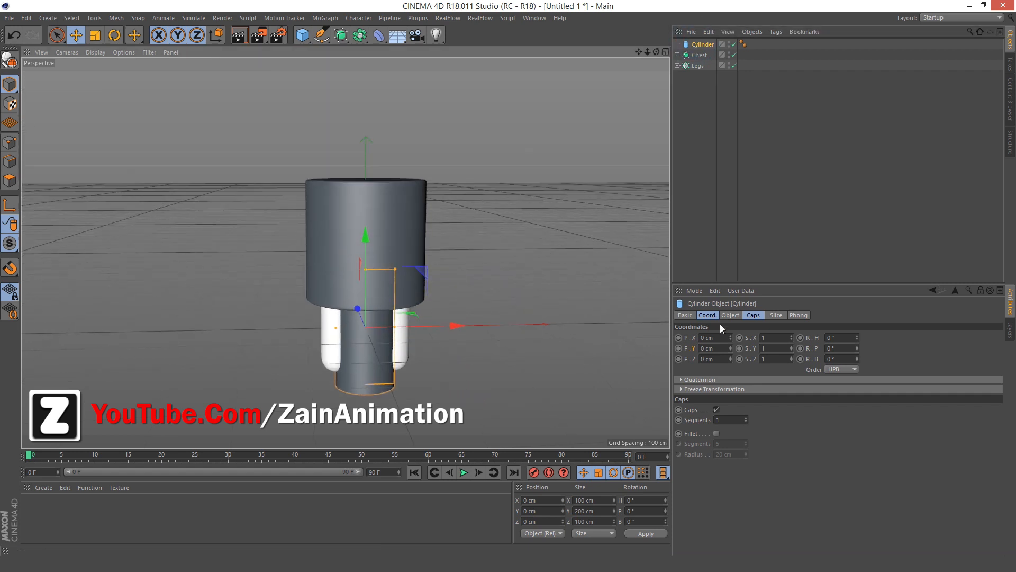
left_click(730, 314)
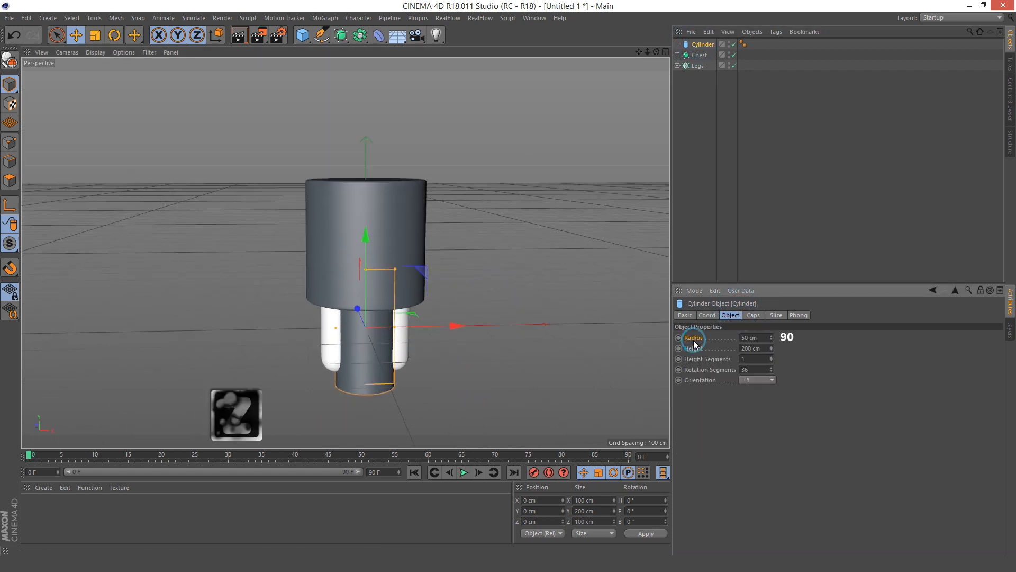
left_click(750, 338)
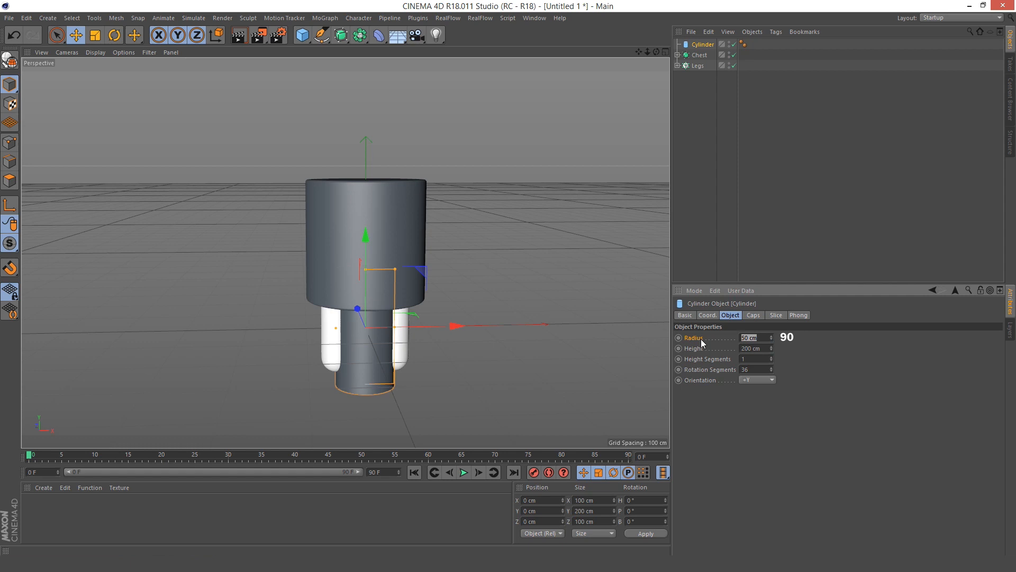
type("90")
key("Return")
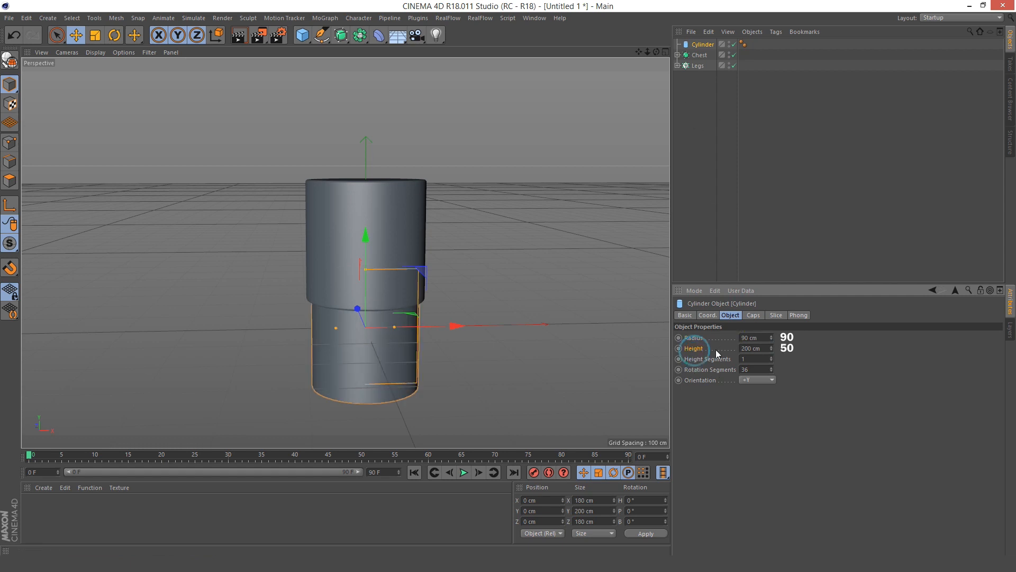
type("50")
key("Return")
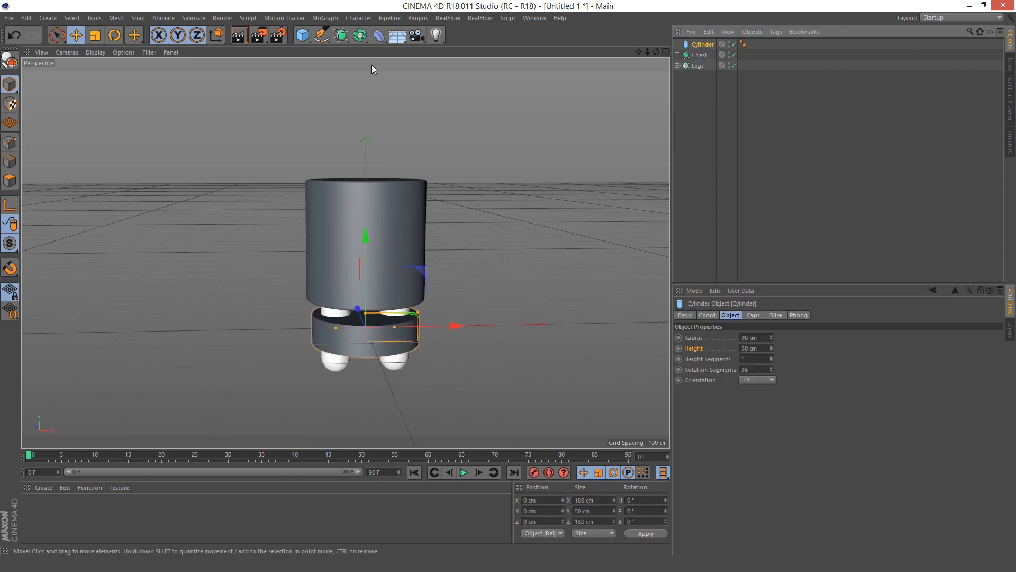
- Put the new cylinder inside a Subdivision Surface and rename that generator as Neck
left_click(341, 34, "alt")
left_click(677, 44)
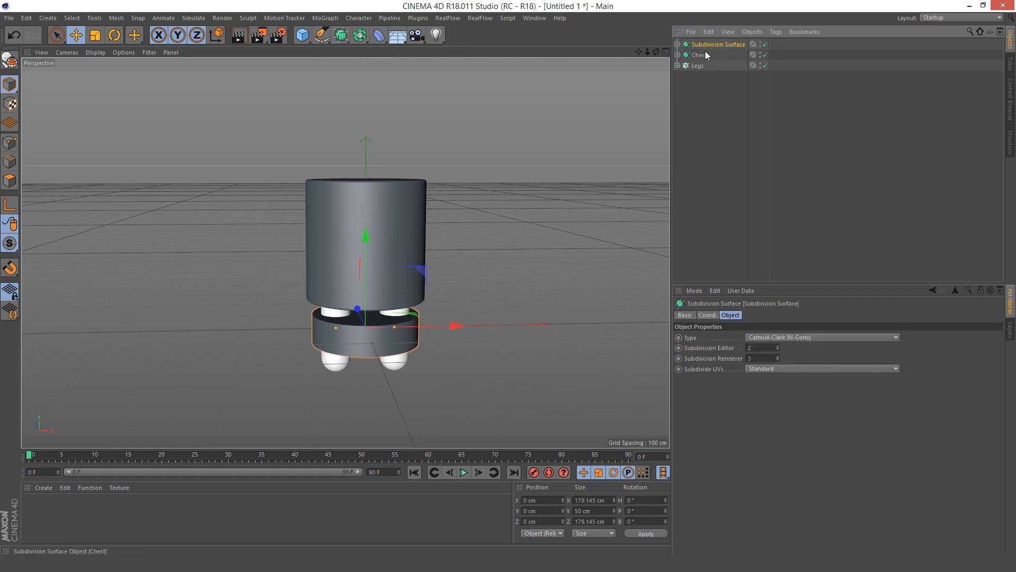
double_click(707, 45)
type("N")
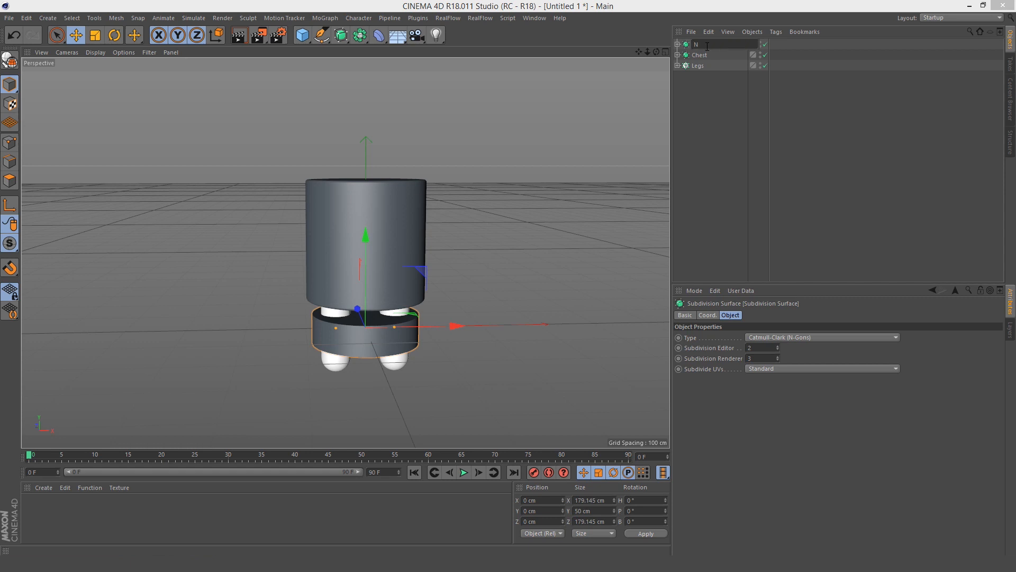
type("eck")
key("Return")
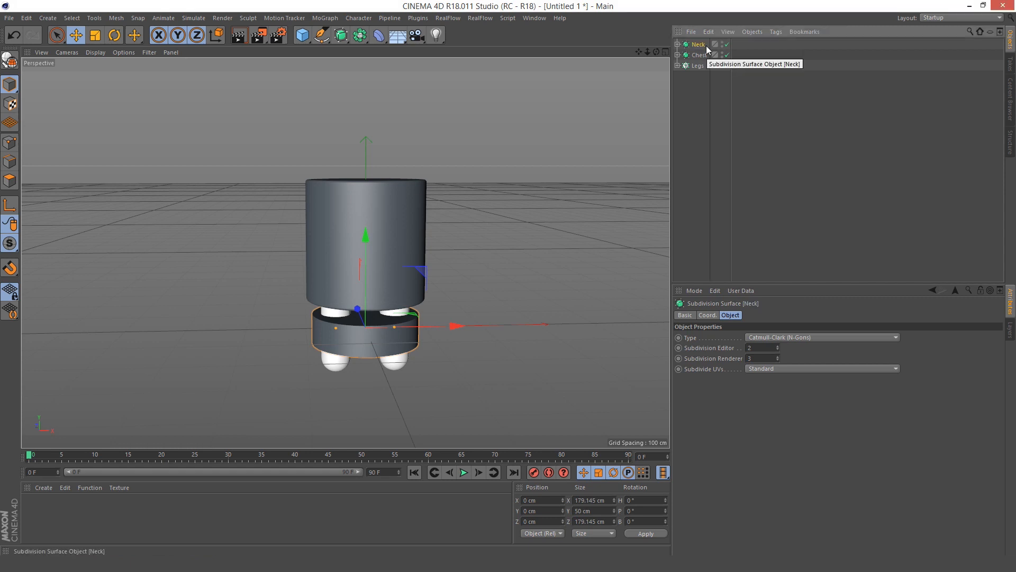
- Set the Neck object's Y position to 250 cm and deselect it
left_click(708, 314)
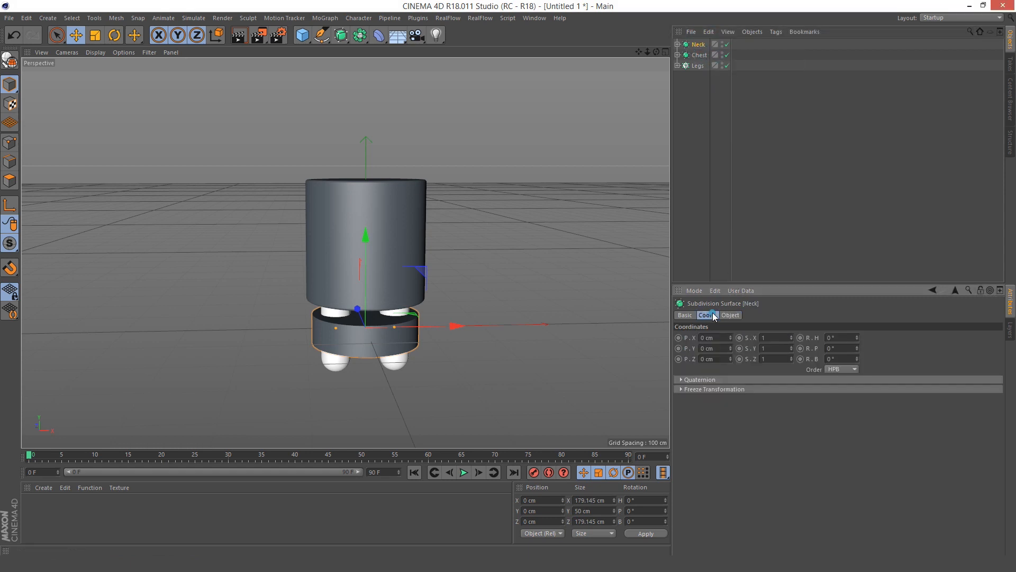
left_click(713, 348)
type("250")
key("Return")
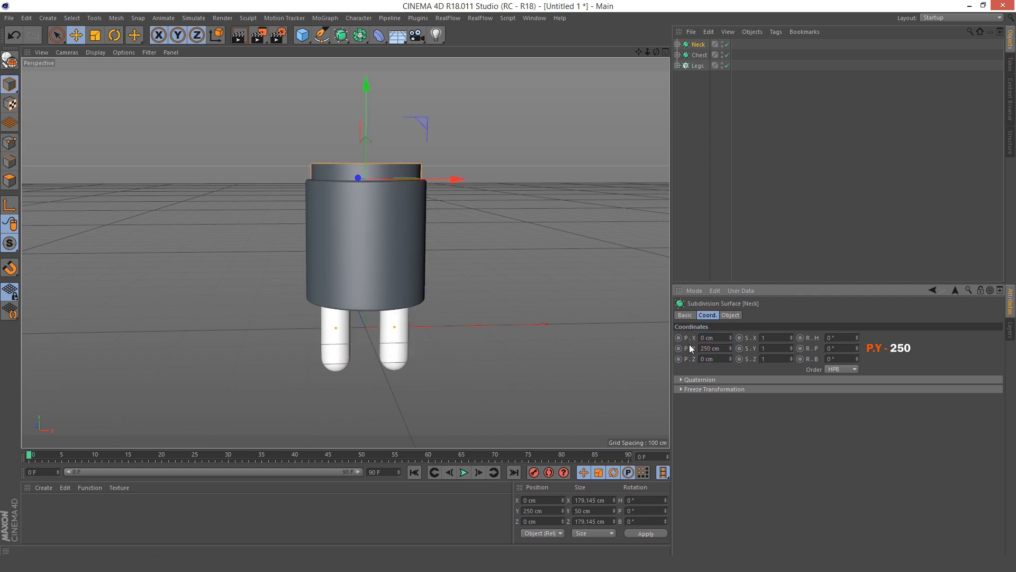
scroll(511, 256, "down", 1)
middle_click_drag(441, 228, 442, 257, "alt")
left_click_drag(430, 265, 444, 273, "alt")
left_click_drag(705, 140, 713, 149)
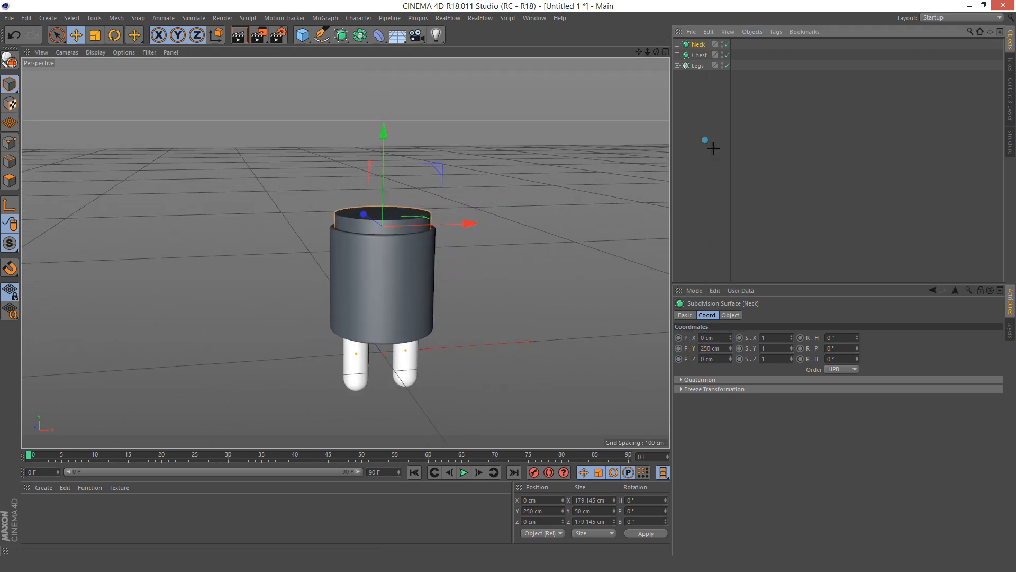
- Add a sphere primitive with a radius of 90 cm and set its type to Hemisphere
left_click_drag(550, 201, 408, 285, "alt")
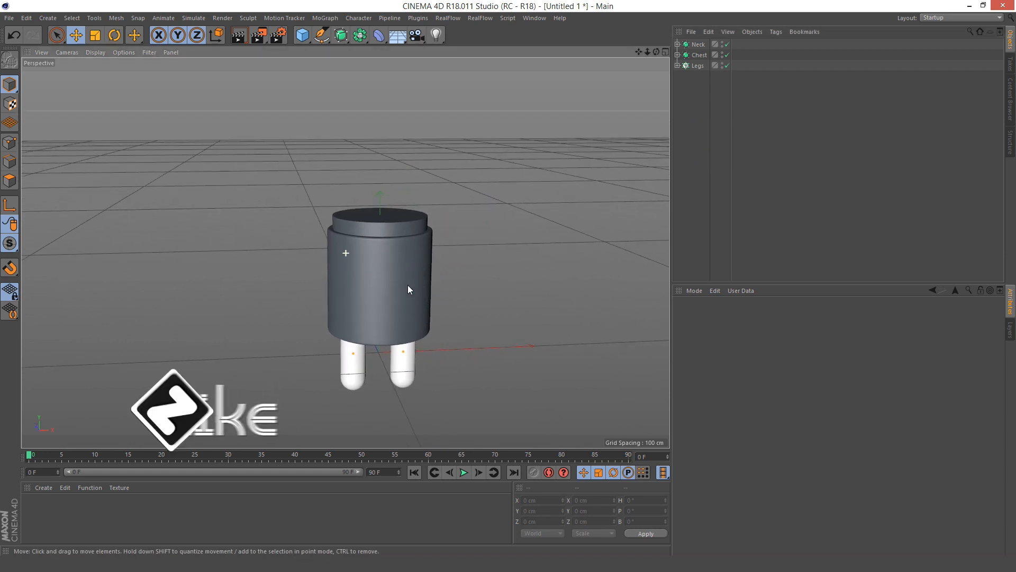
left_click_drag(303, 36, 497, 67)
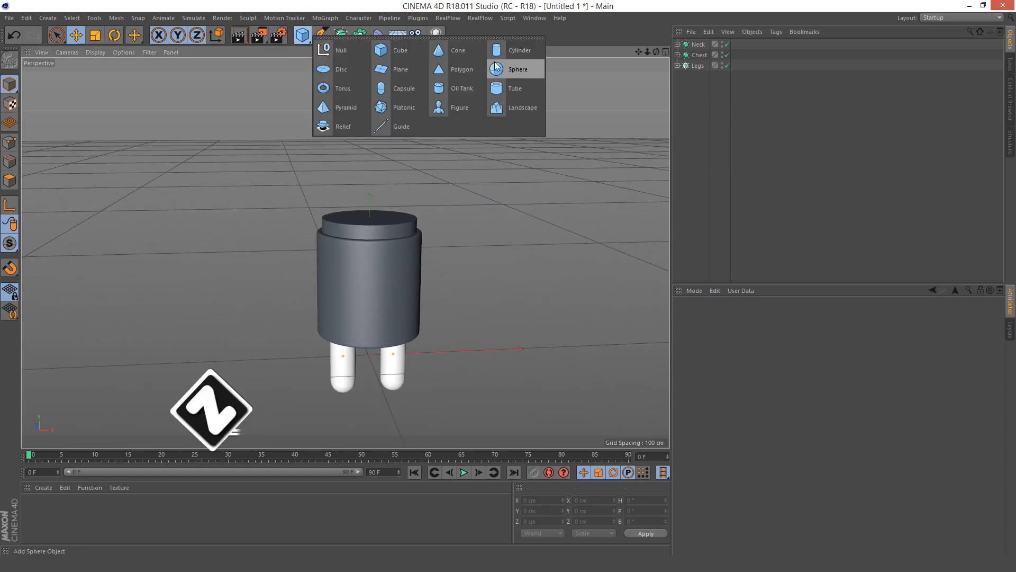
left_click(519, 69)
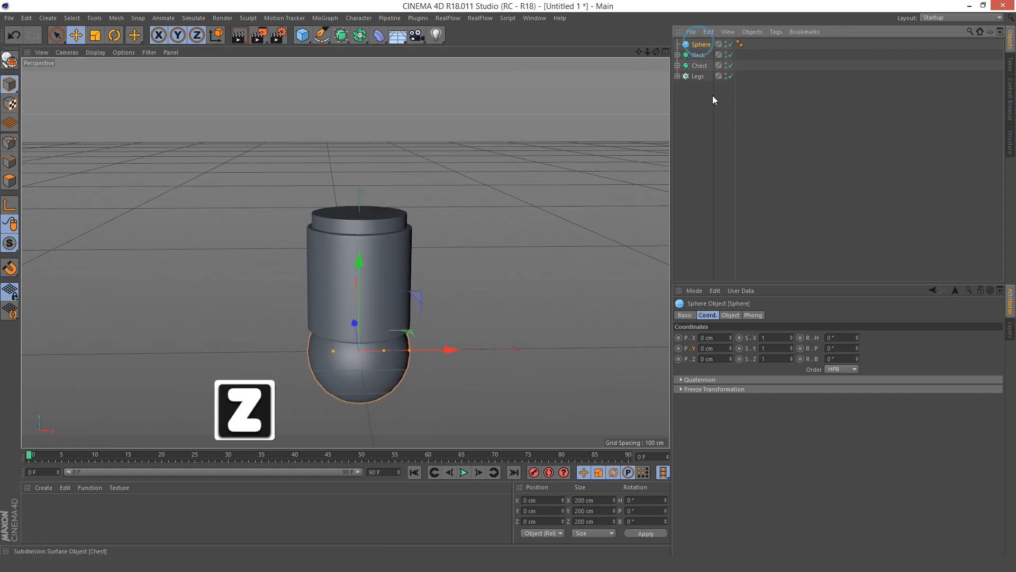
left_click(731, 316)
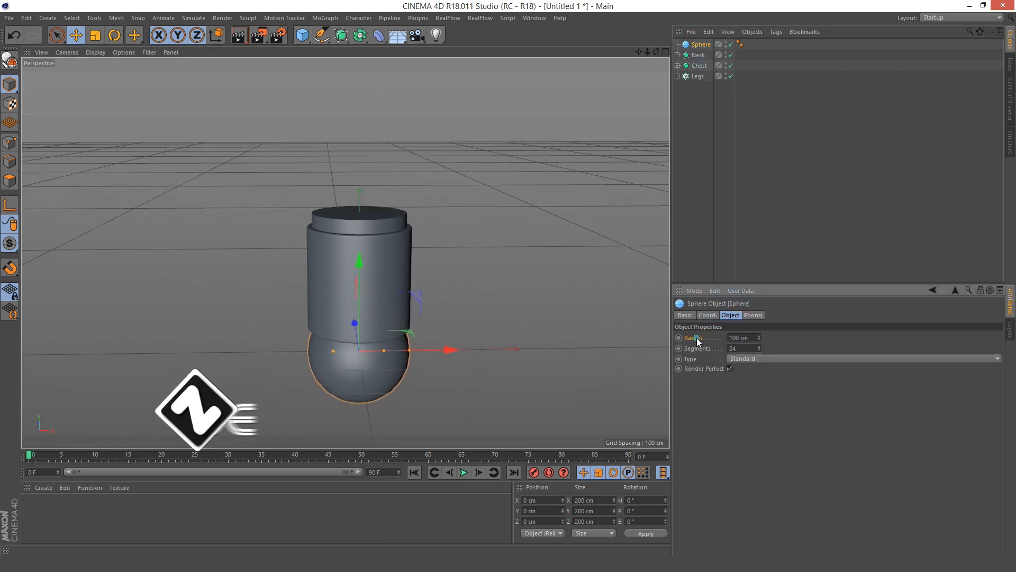
left_click_drag(749, 337, 707, 333)
type("90")
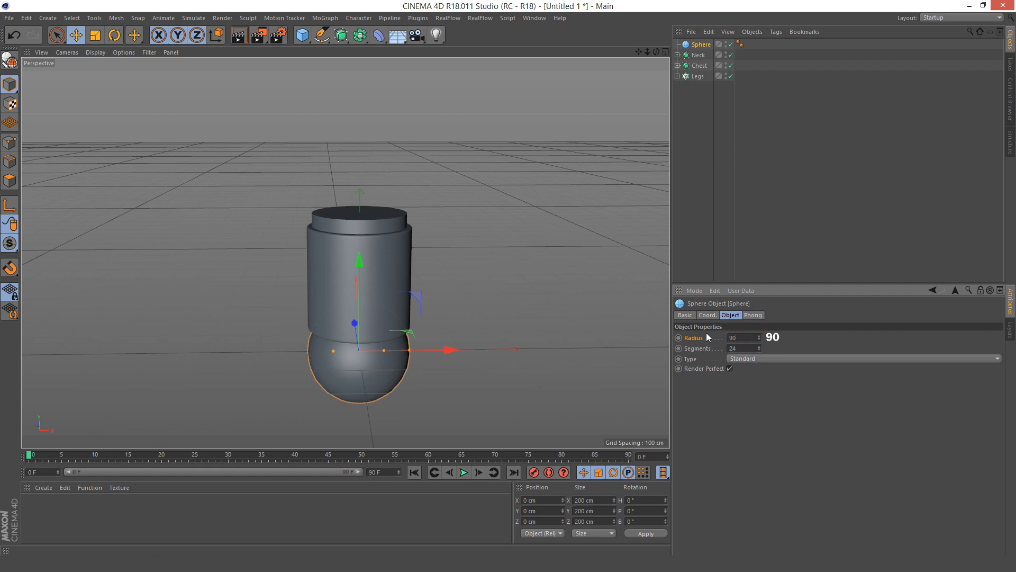
key("Return")
left_click(695, 360)
left_click(742, 358)
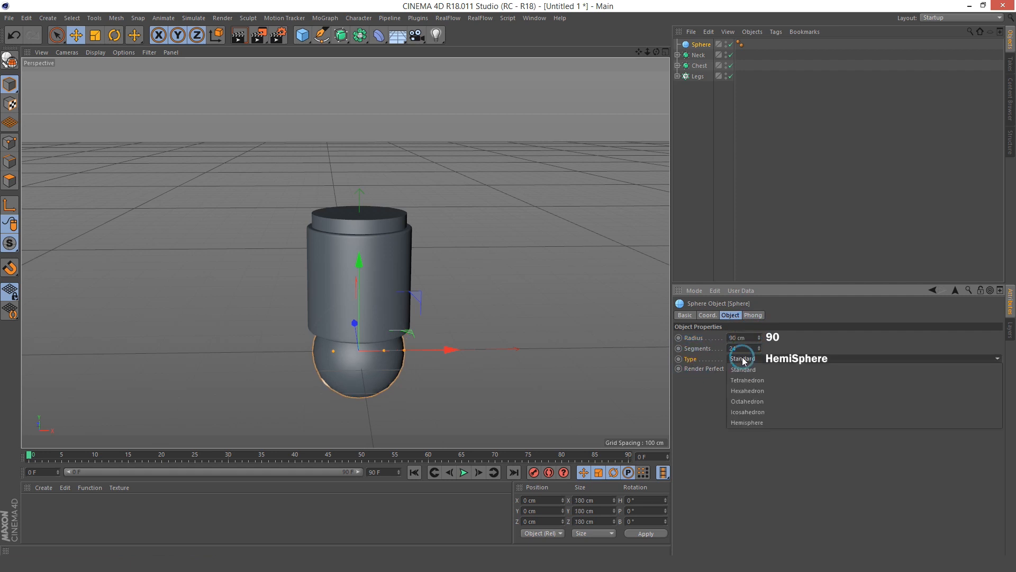
left_click(746, 422)
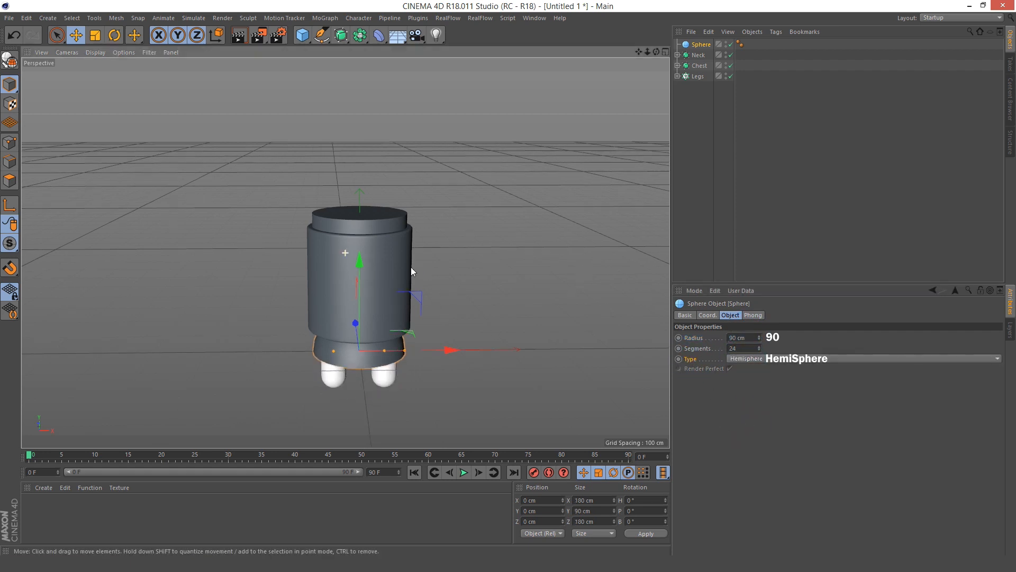
- Put the hemisphere inside a Subdivision Surface and nest that generator inside a Cloth Surface
mouse_move(410, 267)
left_mouse_down("alt")
mouse_move(407, 251)
mouse_move(421, 274)
left_mouse_up("alt")
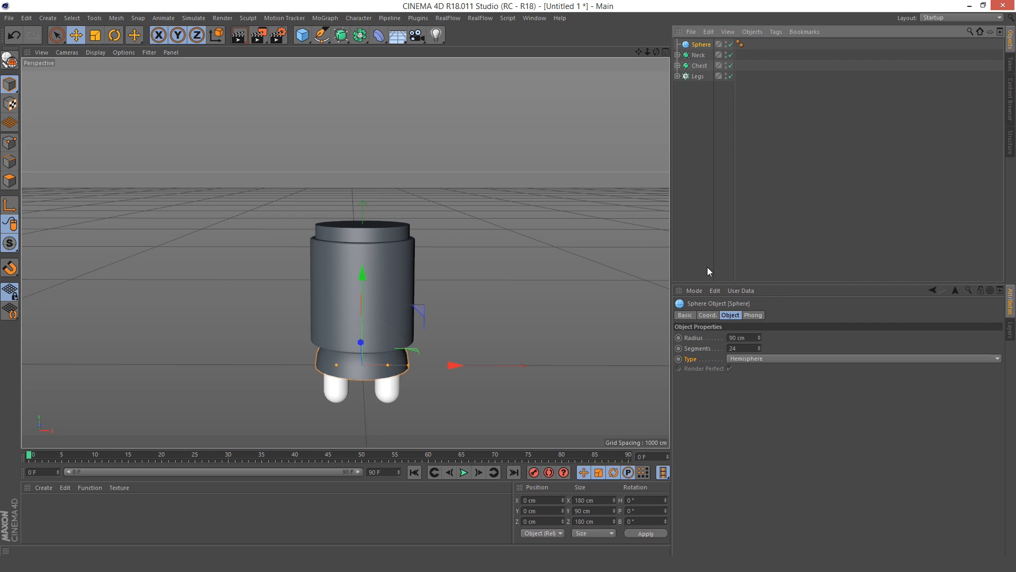
left_click(341, 35, "alt")
mouse_move(388, 299)
left_mouse_down("alt")
mouse_move(369, 209)
mouse_move(401, 284)
mouse_move(397, 307)
left_mouse_up("alt")
left_click(677, 45)
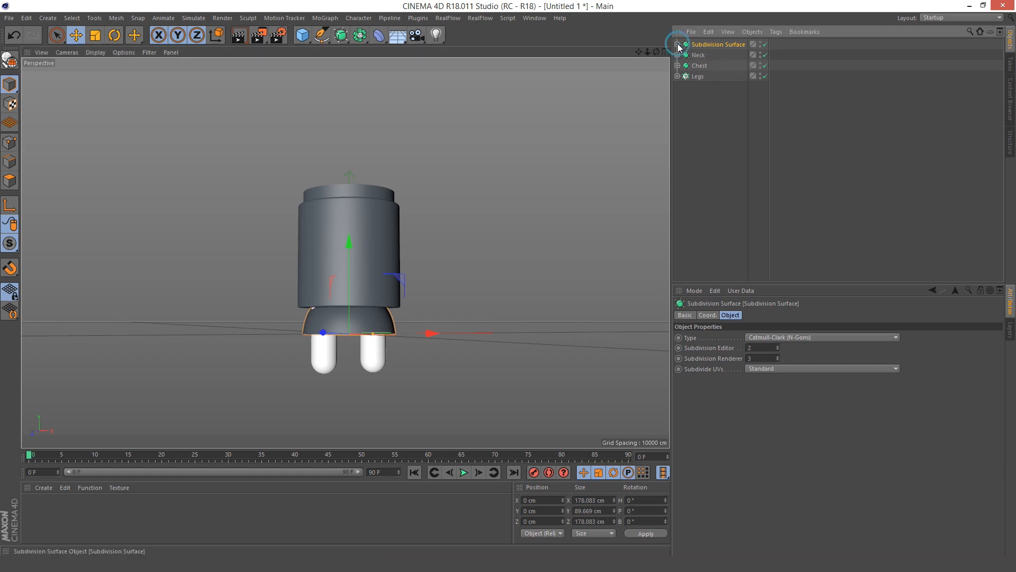
left_click(222, 18)
mouse_move(208, 33)
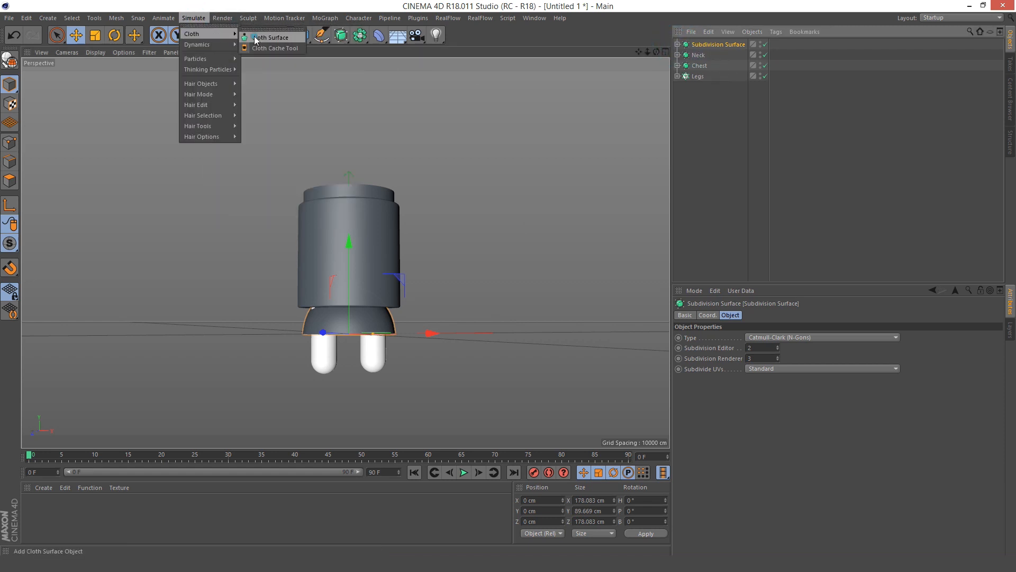
left_click(252, 38)
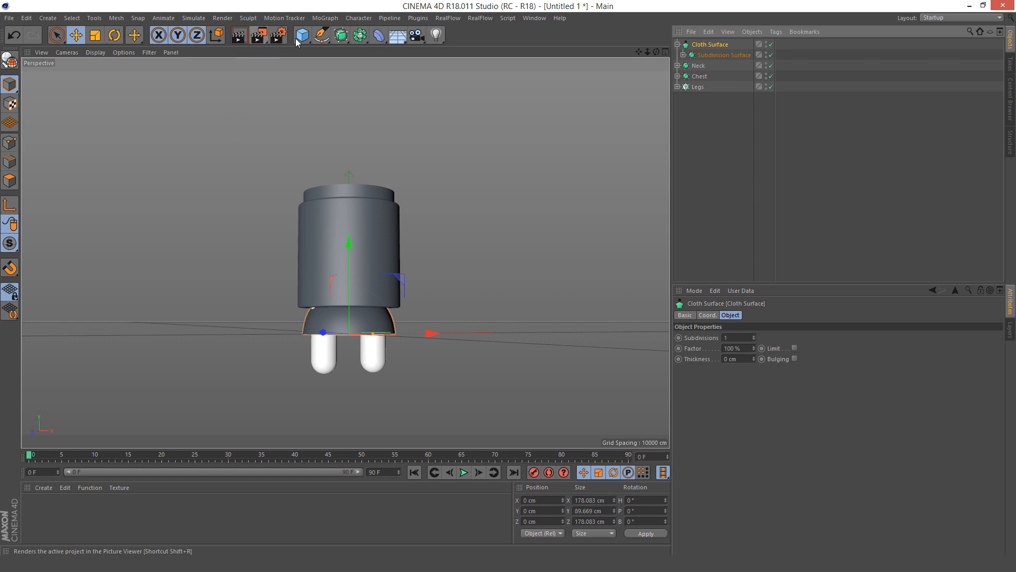
- Collapse the Cloth Surface hierarchy and rename the object as Head
left_click(678, 44)
double_click(699, 44)
type("H")
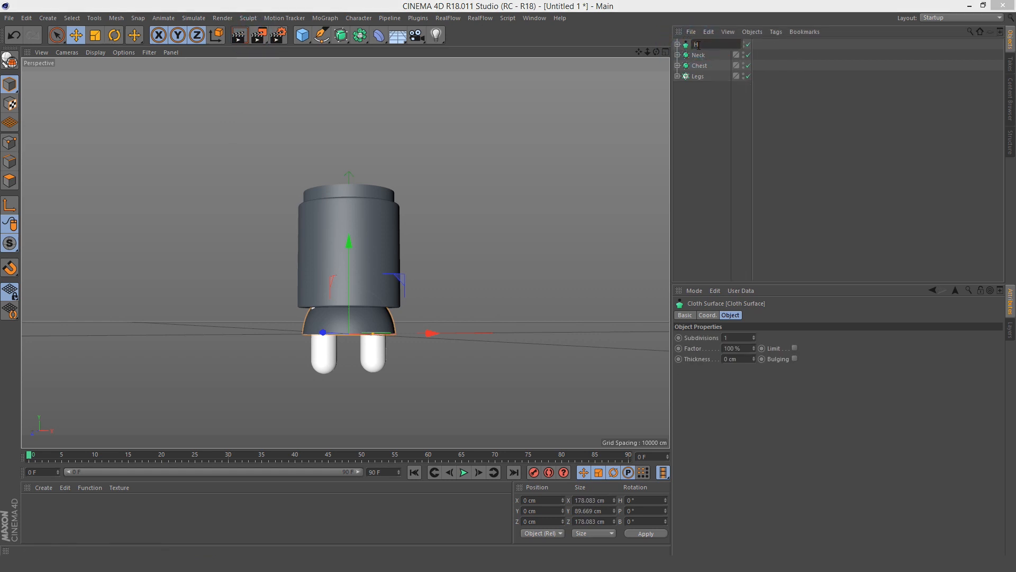
type("ead")
key("Return")
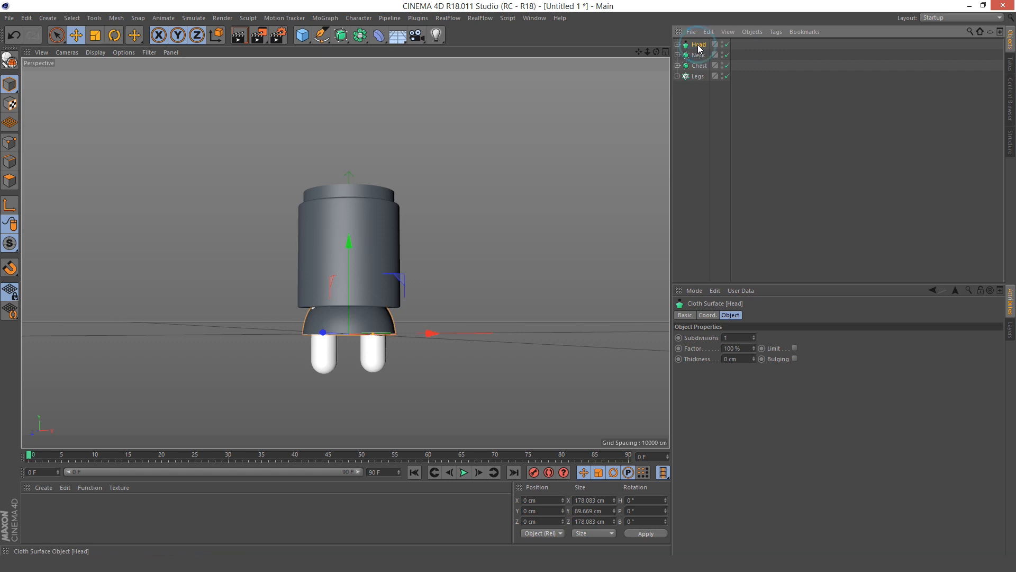
- Set the Head cloth surface's thickness to 10 cm
double_click(705, 362)
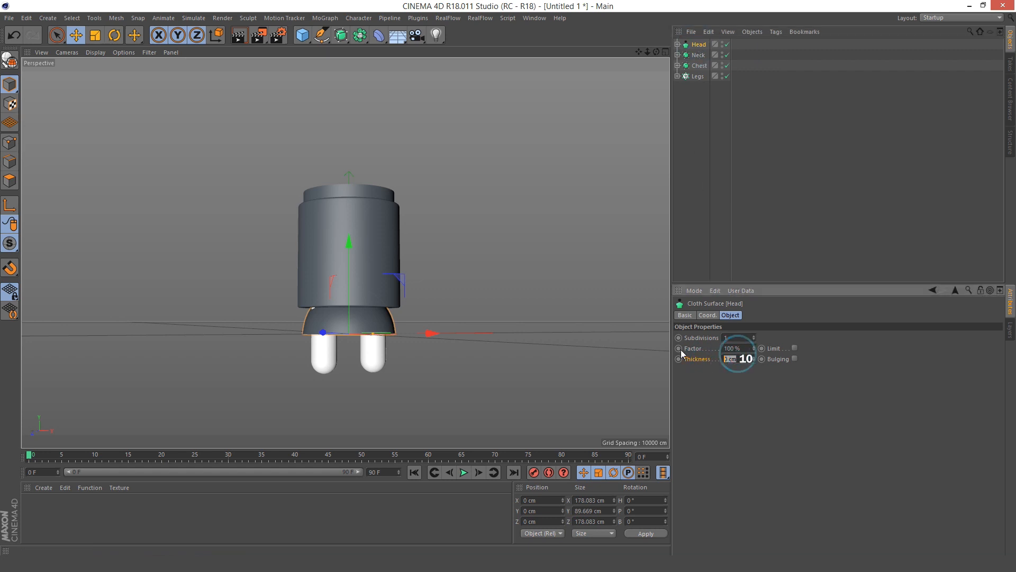
type("10")
key("Return")
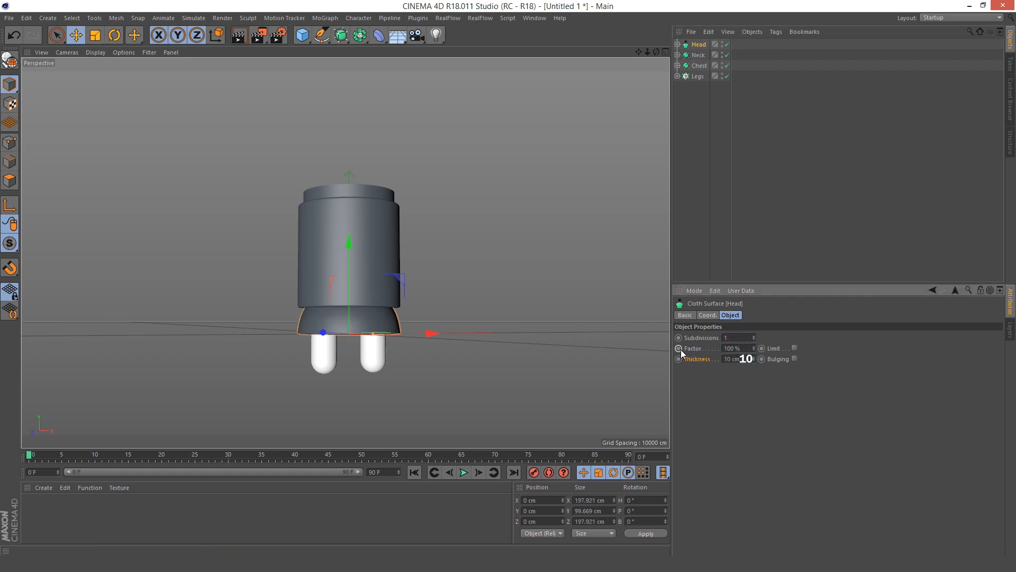
- Set the Head object's Y position to 260 cm and deselect it
left_click(706, 314)
double_click(703, 348)
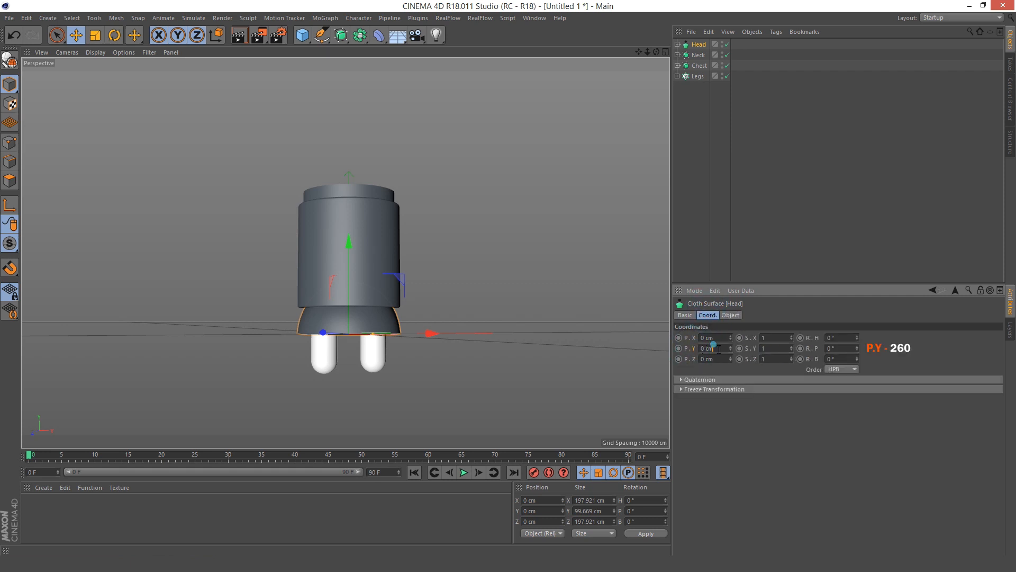
type("260")
key("Return")
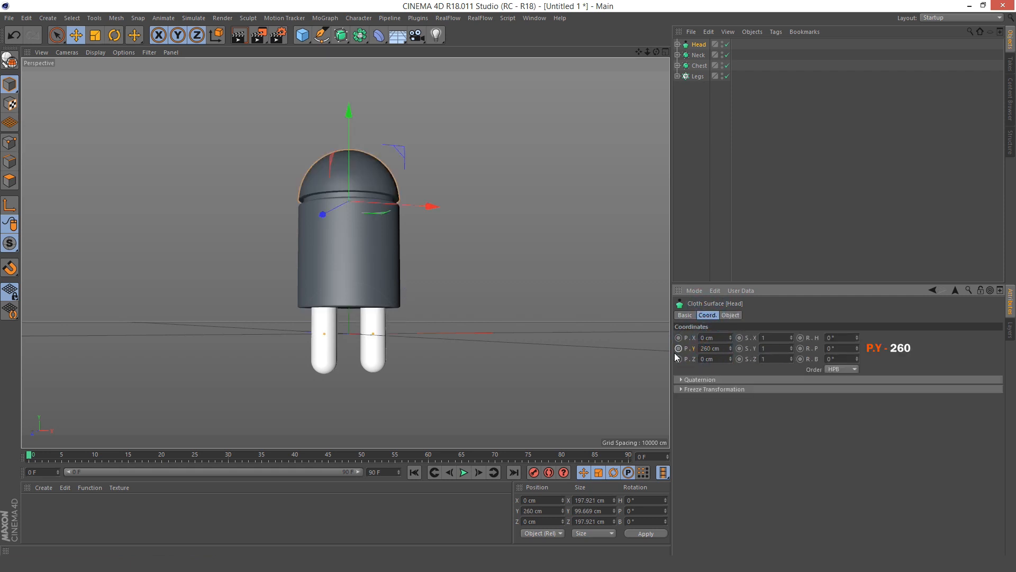
middle_click_drag(363, 216, 366, 260, "alt")
left_click_drag(366, 260, 444, 217, "alt")
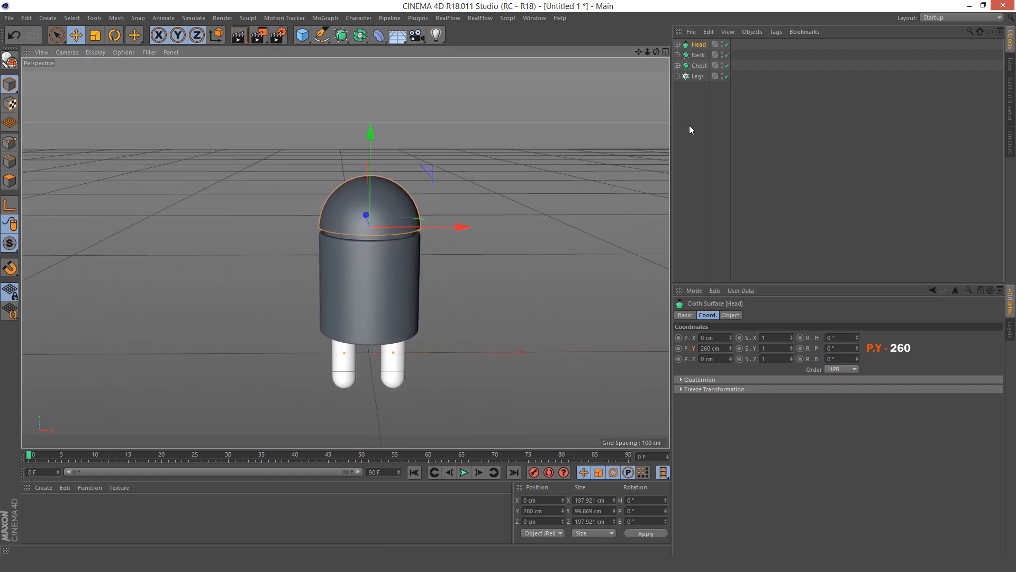
left_click(695, 110)
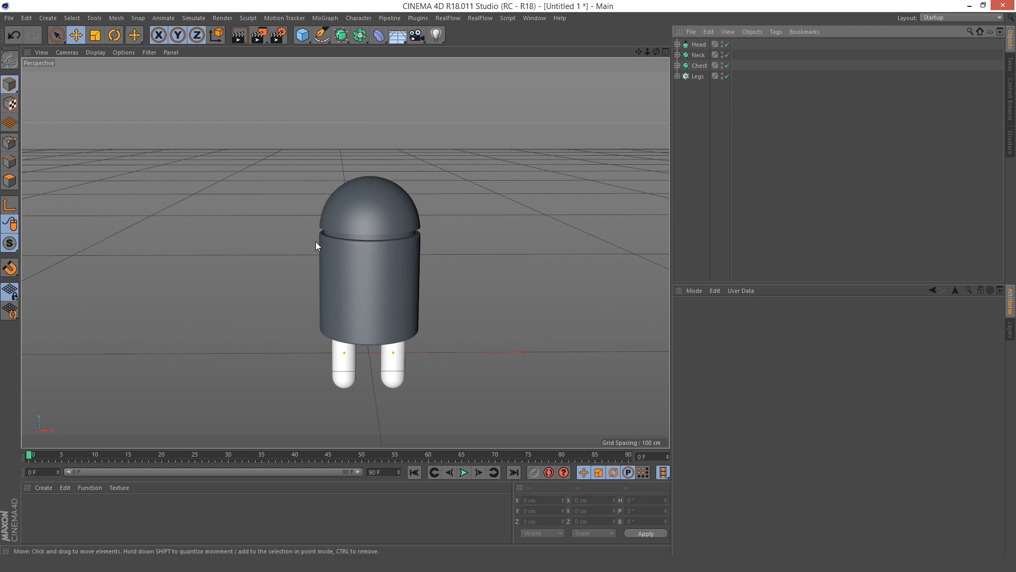
- Add a capsule primitive to the scene for the next body part
left_click_drag(316, 241, 337, 184, "alt")
scroll(364, 241, "up", 8)
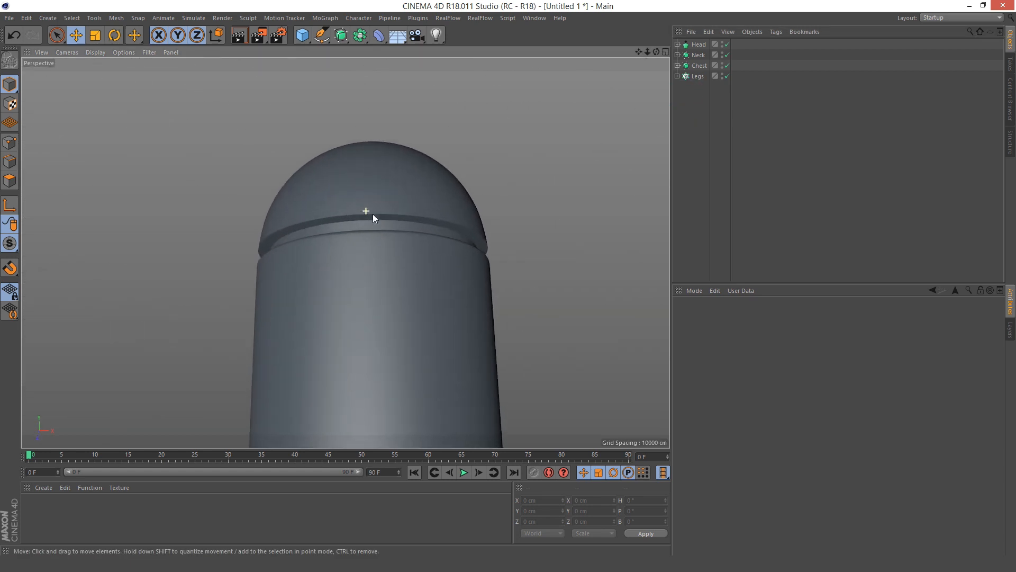
left_click_drag(371, 219, 368, 293, "alt")
scroll(374, 297, "down", 5)
left_click(302, 35)
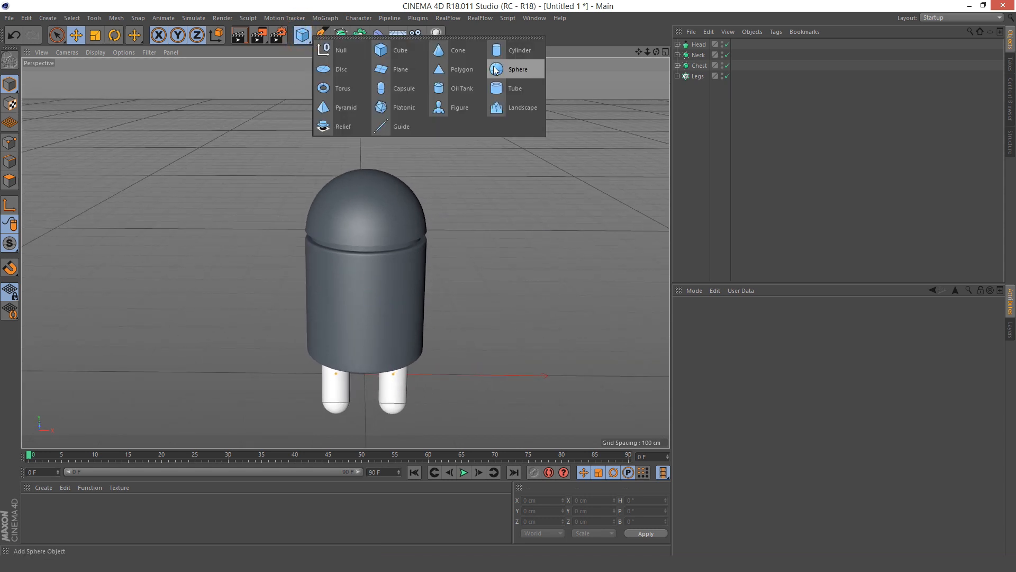
left_click(396, 93)
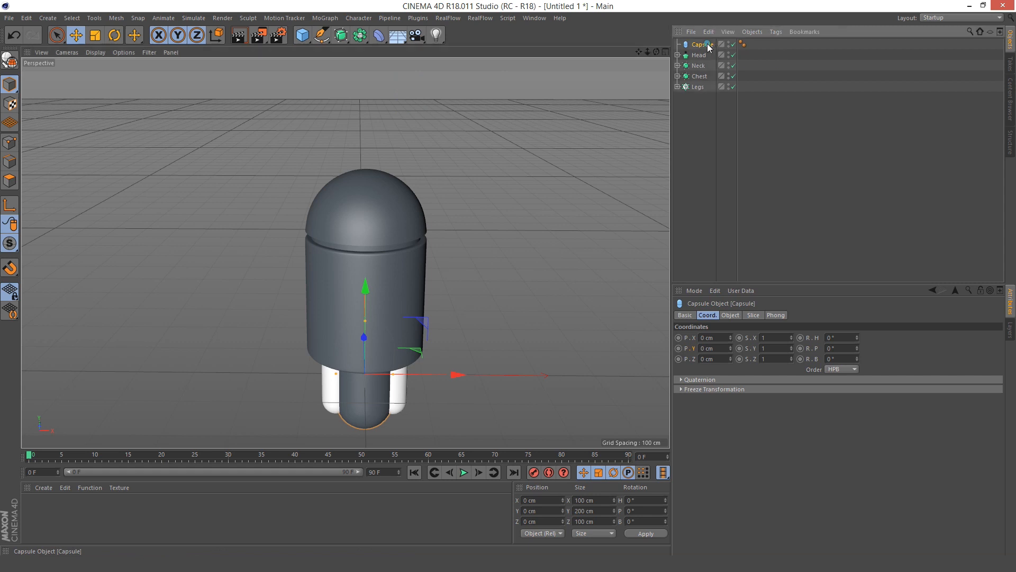
- Set the capsule's radius to 25 cm and its height to 150 cm
left_click(731, 314)
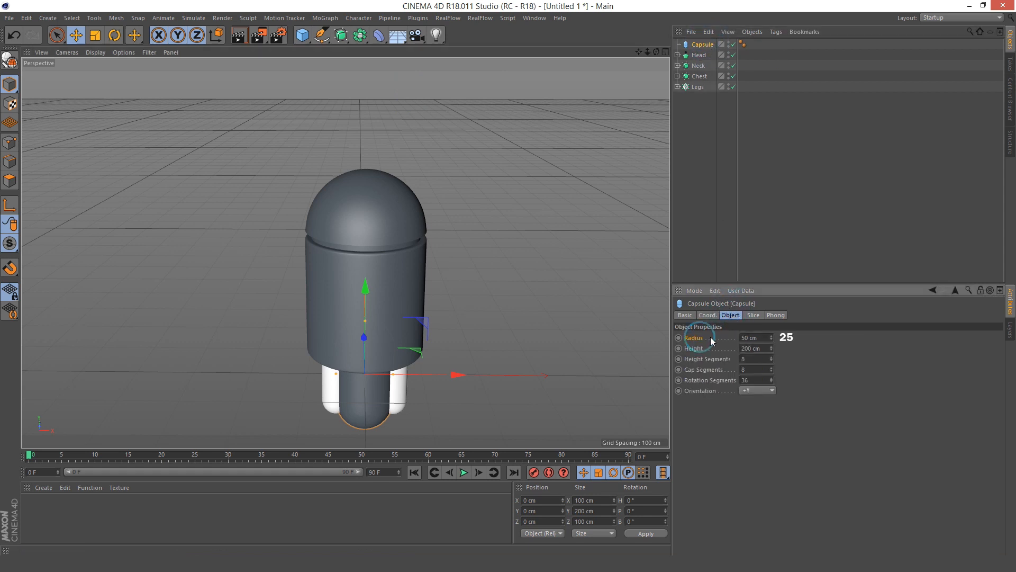
left_click(700, 338)
key("Return")
left_click(691, 348)
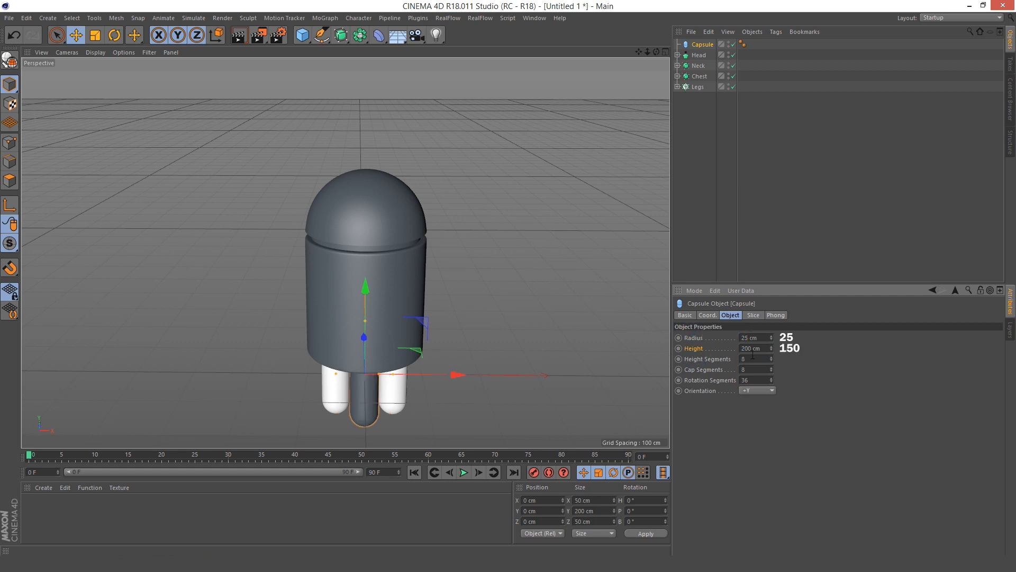
left_click(759, 348)
type("150")
key("Return")
- Put the capsule inside a Subdivision Surface and nest that generator inside a MoGraph Cloner
left_click_drag(486, 264, 504, 196, "alt")
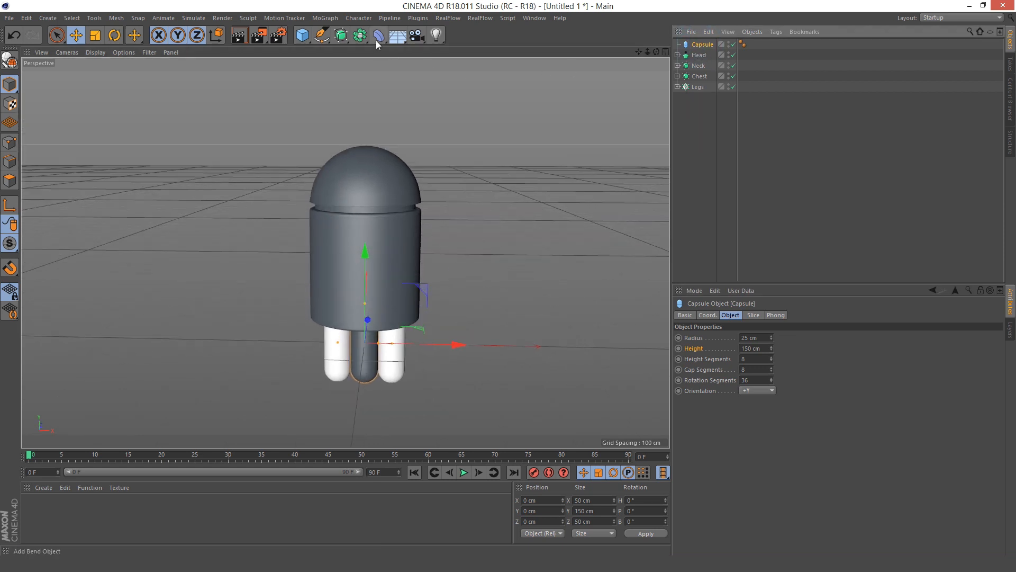
left_click(346, 40, "alt")
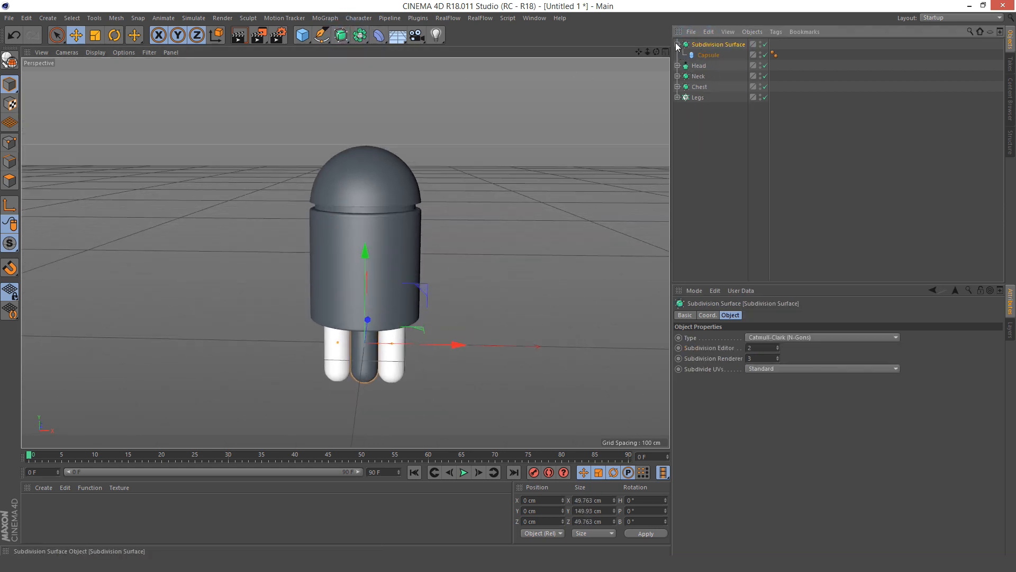
left_click(325, 18)
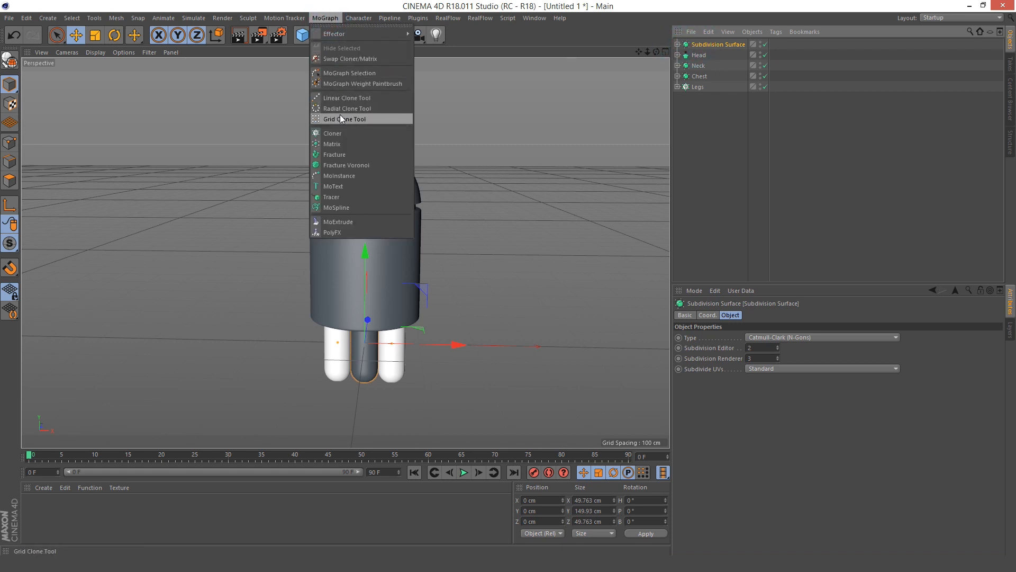
left_click(341, 132, "alt")
left_click(678, 45)
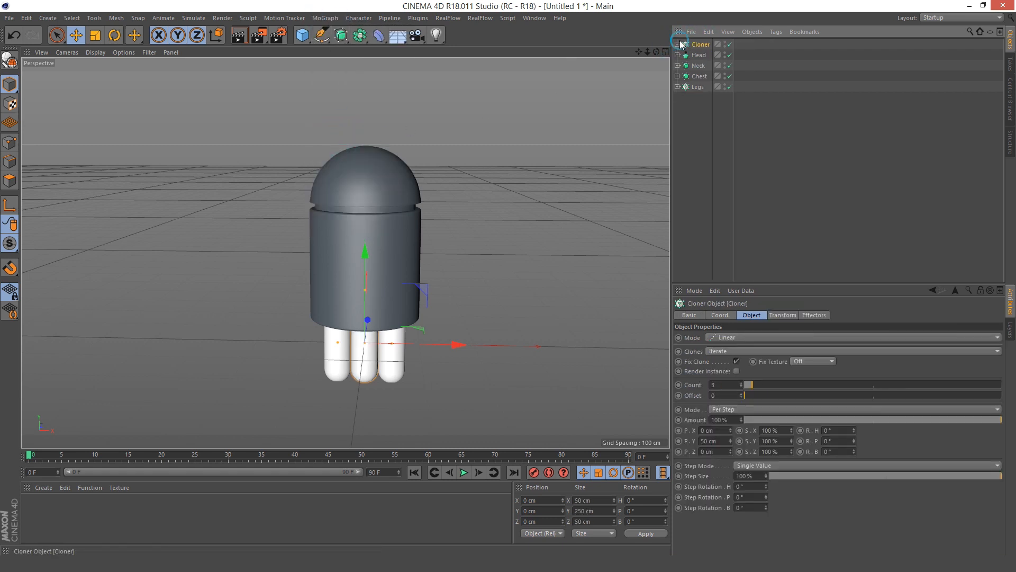
- Rename the new cloner holding the arm capsule as Hand
double_click(698, 44)
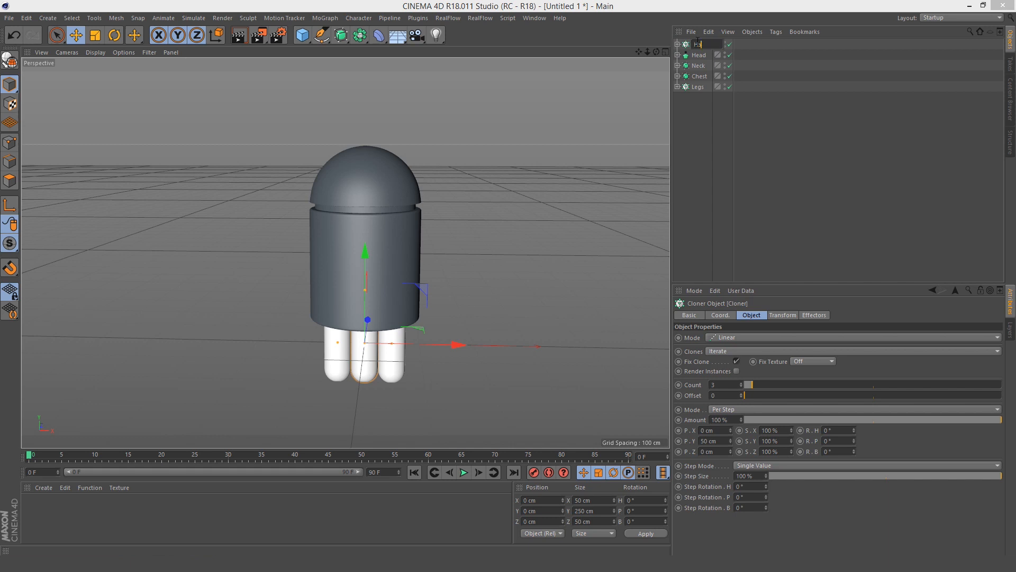
type("Hand")
key("Return")
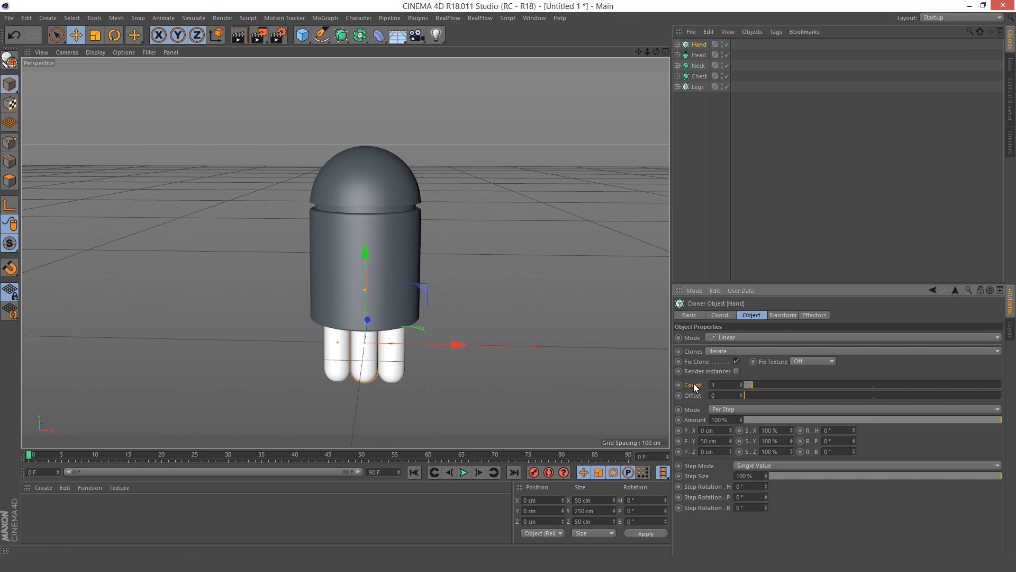
- Set the Hand cloner's count to 2 with a per-step offset of 260 cm in X and 0 cm in Y
double_click(724, 385)
double_click(707, 430)
type("260")
key("Return")
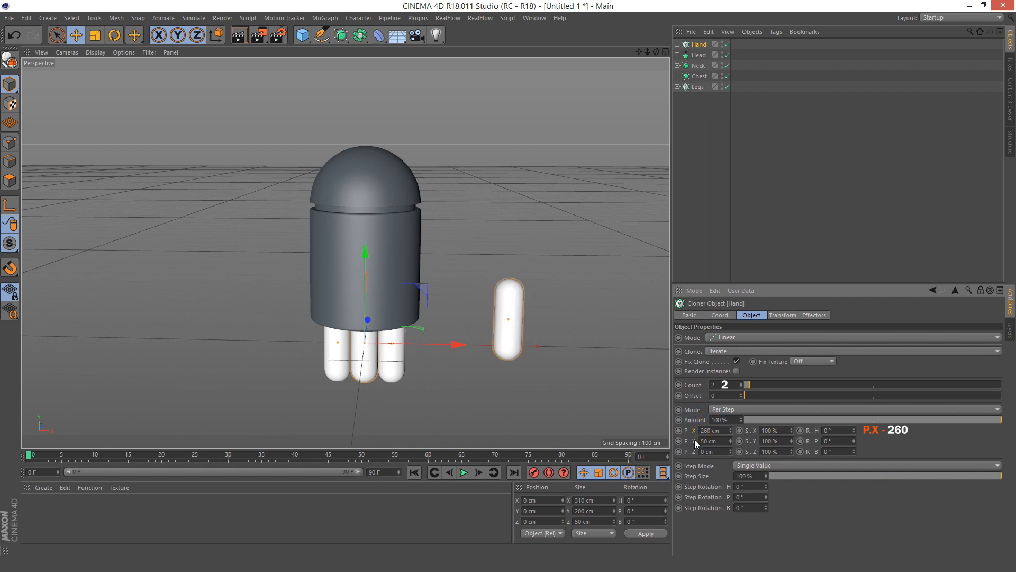
left_click_drag(716, 438, 677, 440)
type("0")
key("Return")
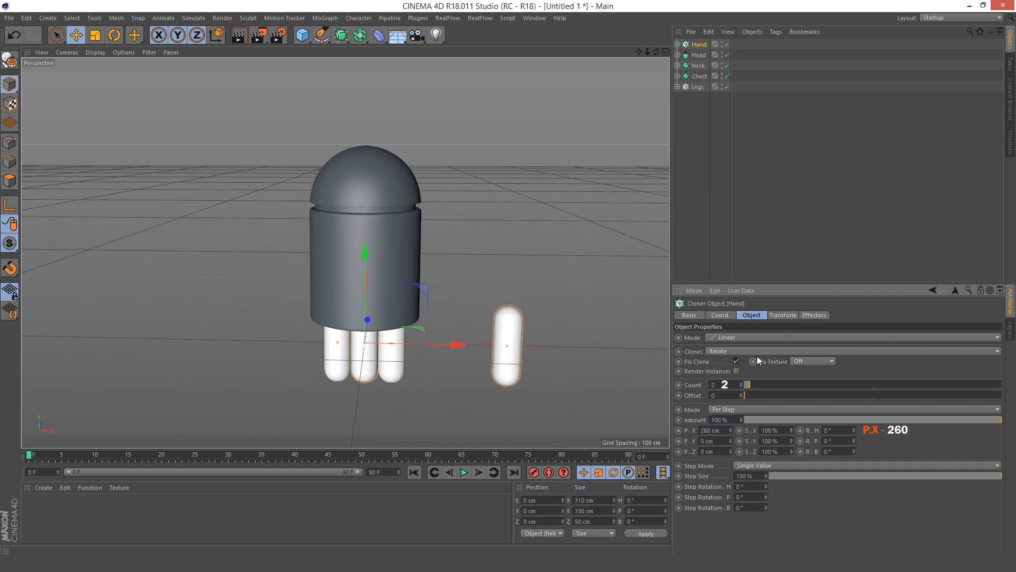
- Move the Hand cloner to X -130 cm and Y 170 cm, leaving nothing selected
left_click(724, 315)
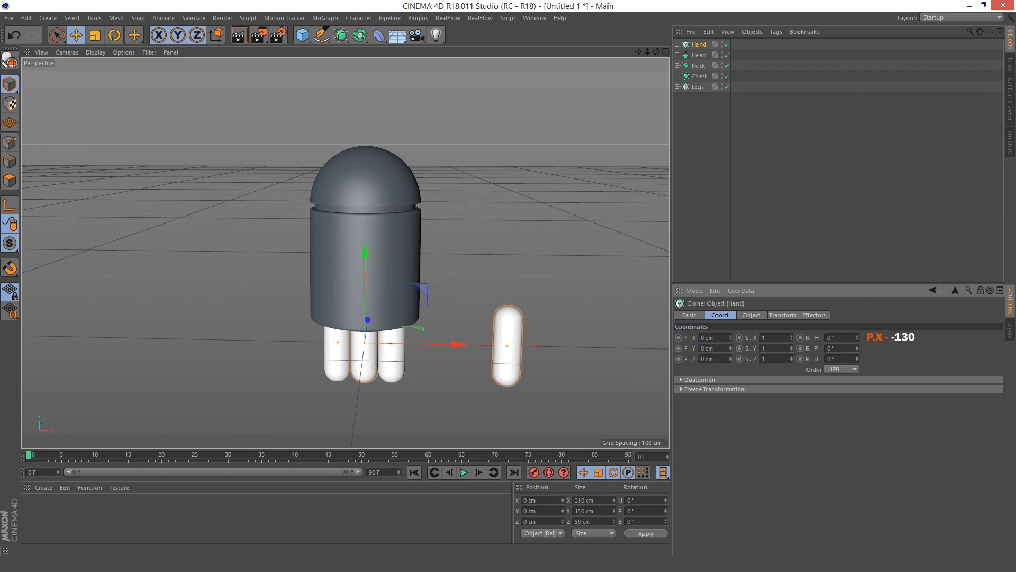
left_click_drag(714, 338, 664, 334)
type("-13")
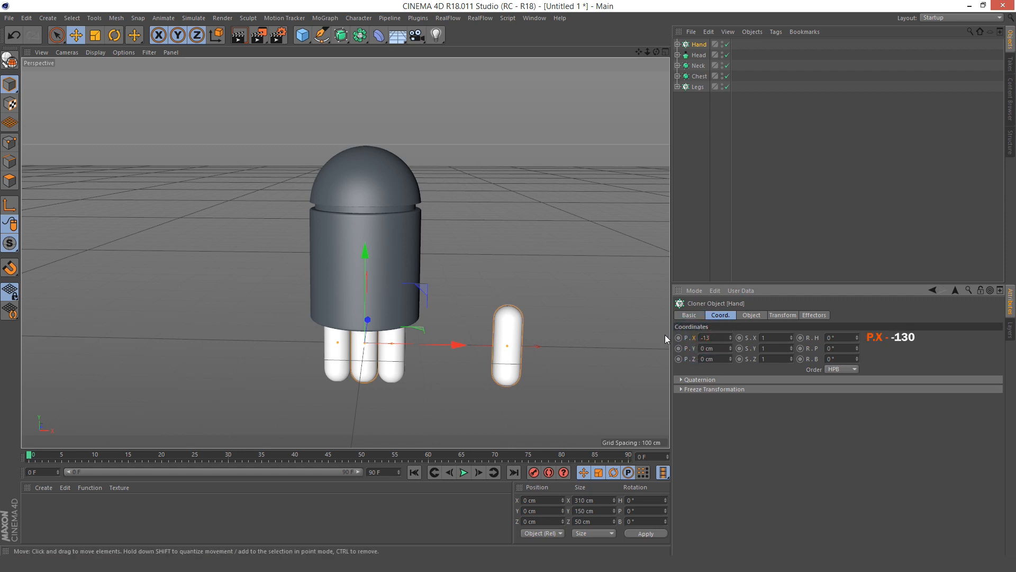
type("0")
key("Return")
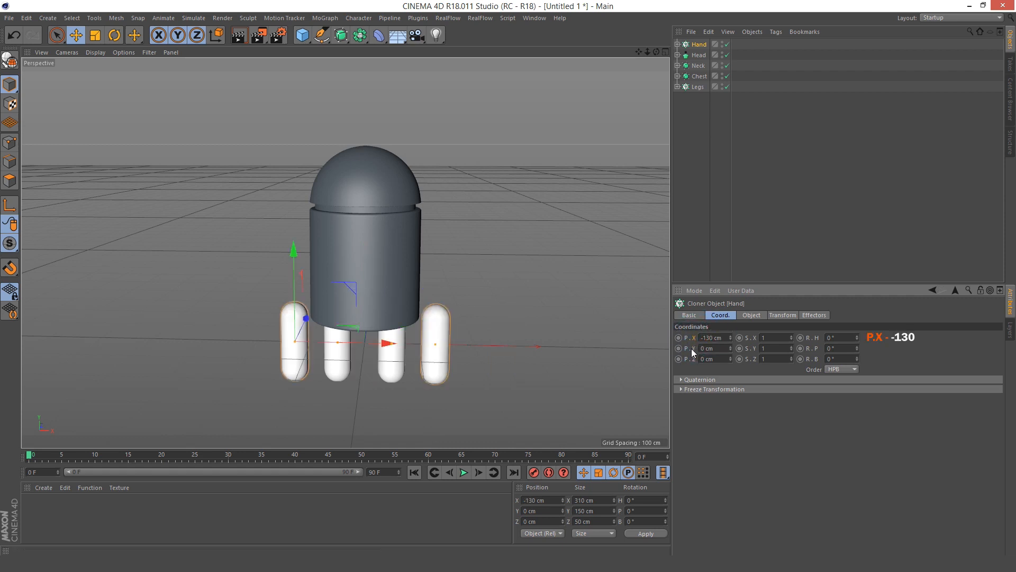
left_click(712, 348)
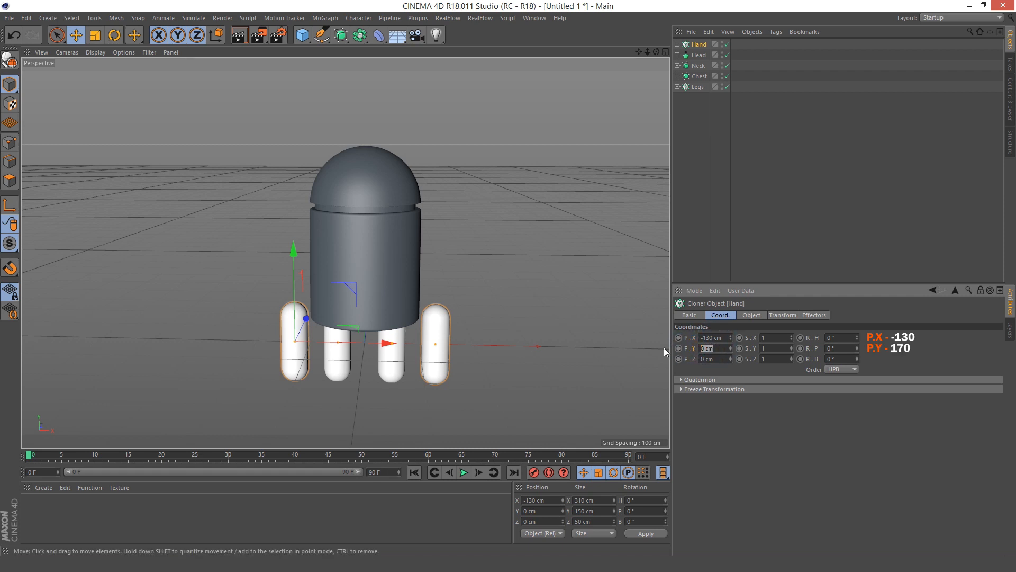
type("170")
key("Return")
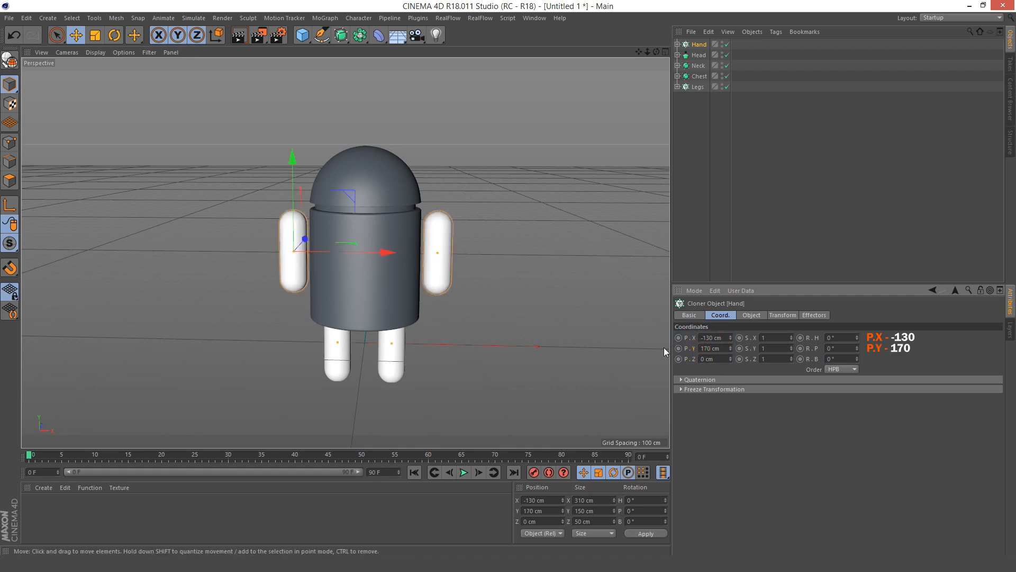
left_click_drag(430, 274, 465, 243, "alt")
left_click(544, 212)
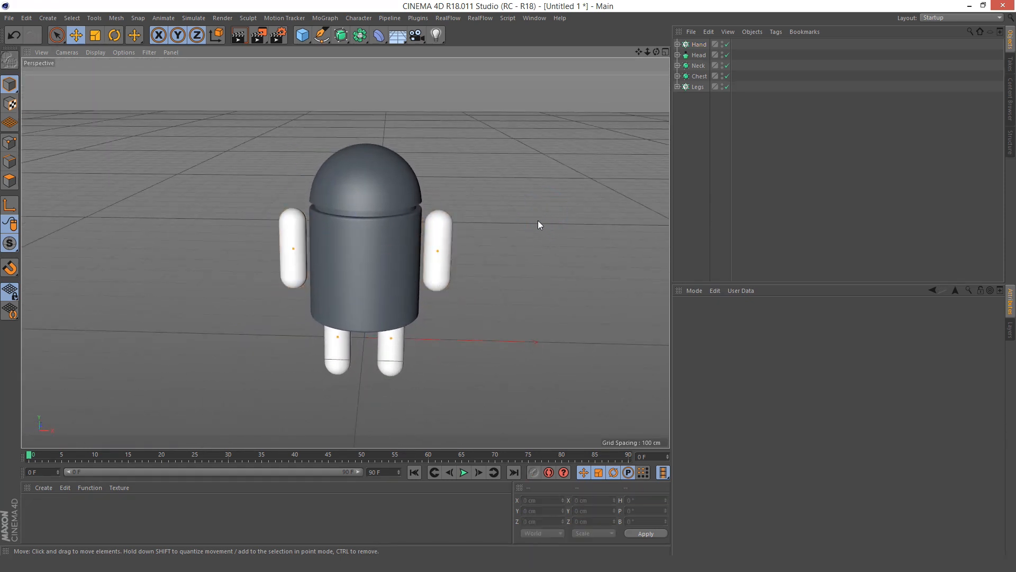
left_click_drag(537, 220, 535, 213, "alt")
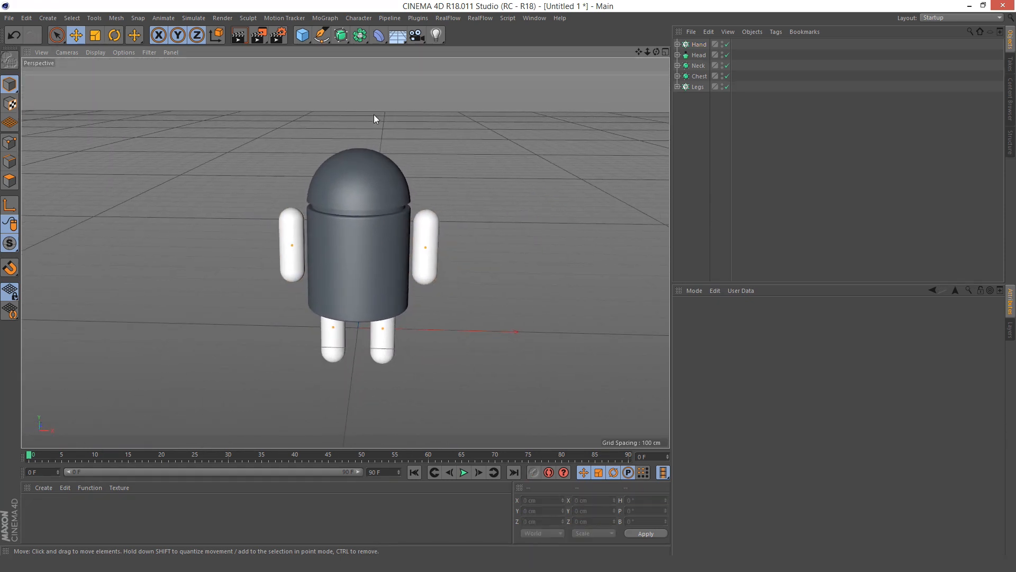
- Add a cylinder primitive to the scene and rename it Hand Support
left_click(302, 35)
left_click(529, 53)
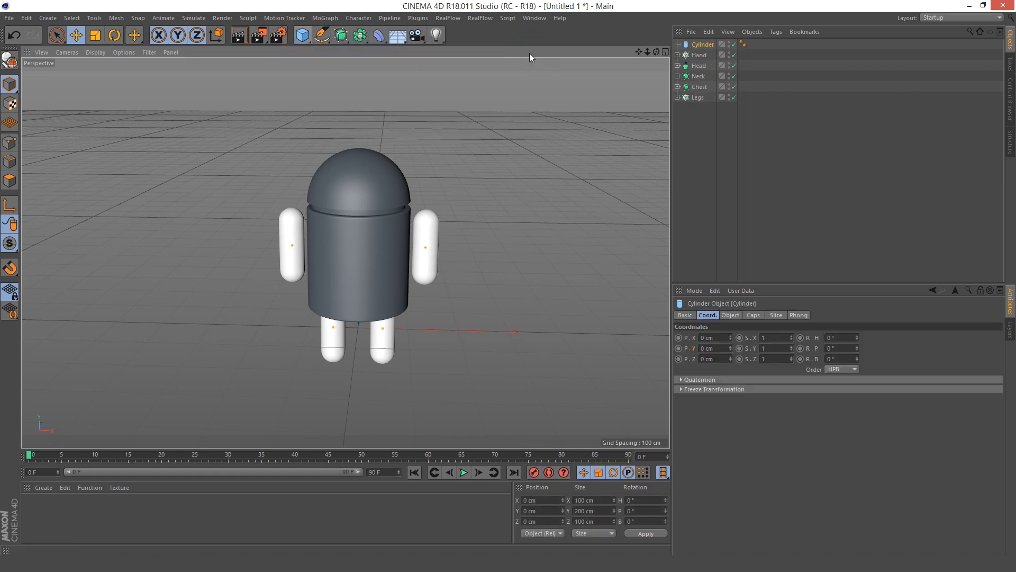
double_click(703, 45)
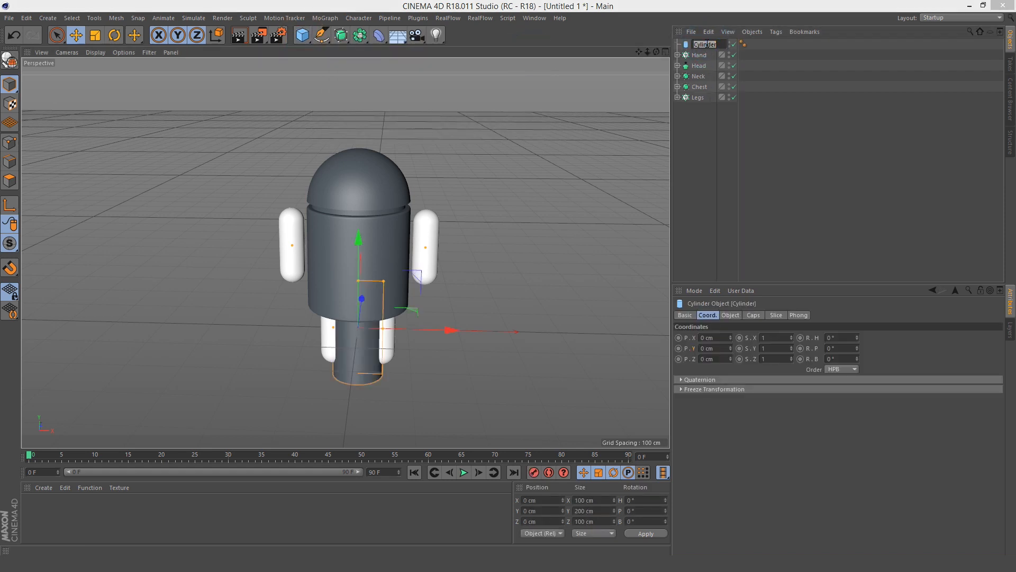
type("Han")
type("d Support")
key("Return")
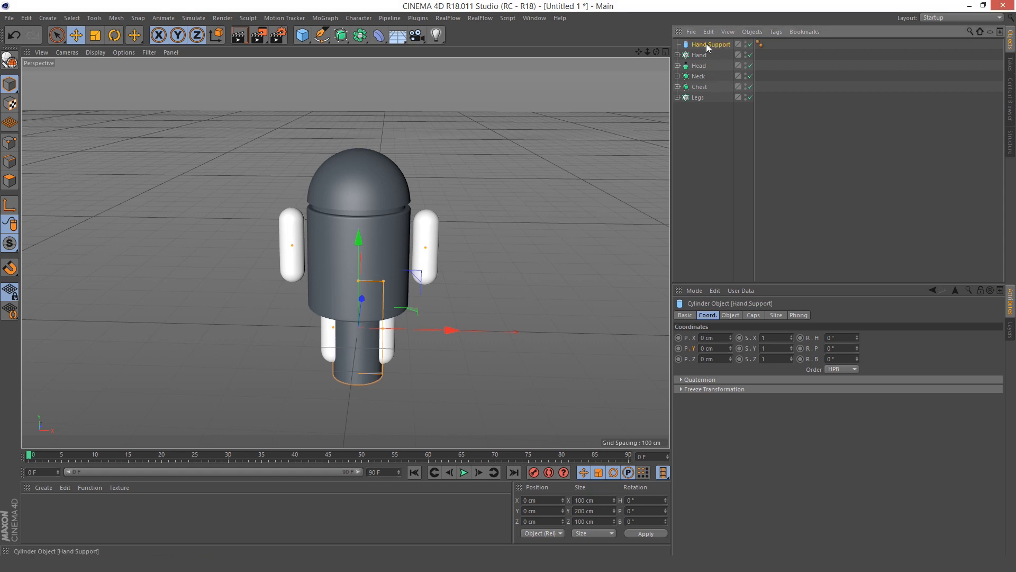
- Set the Hand Support cylinder's radius to 10 cm, height to 220 cm and orientation to +X
left_click(731, 315)
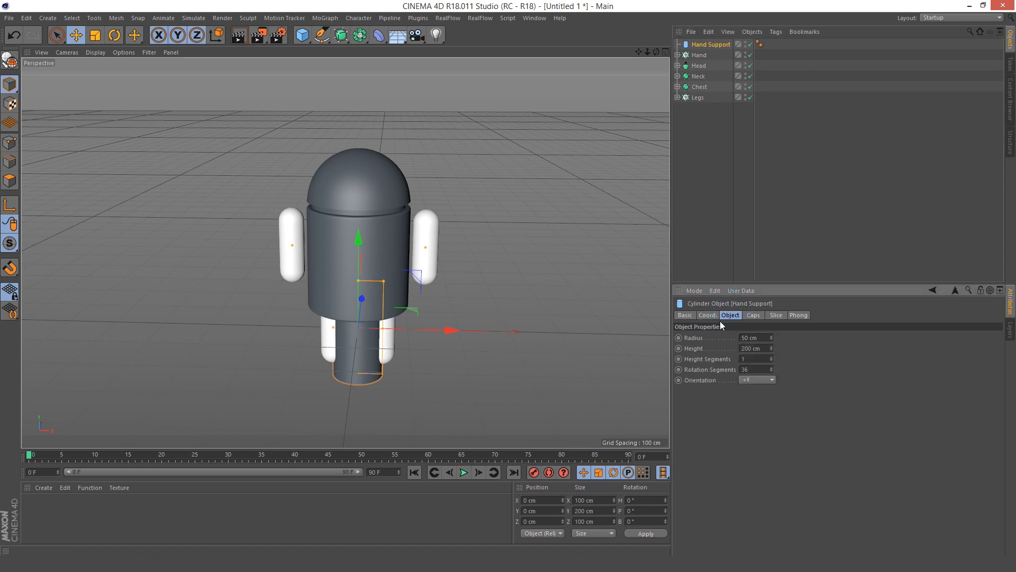
left_click(689, 333)
type("10")
left_click(708, 349)
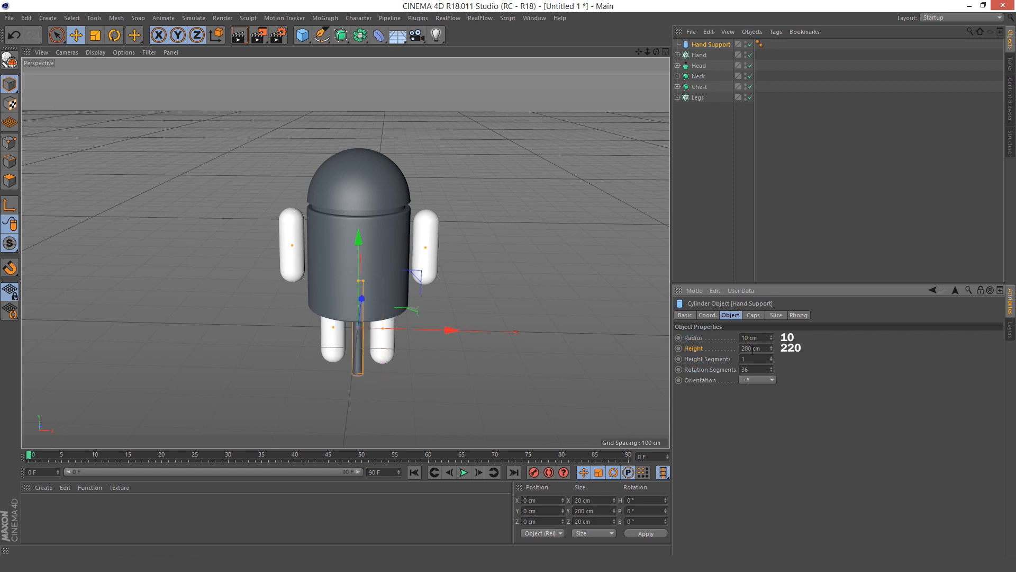
type("220")
key("Return")
left_click(748, 379)
left_click(755, 393)
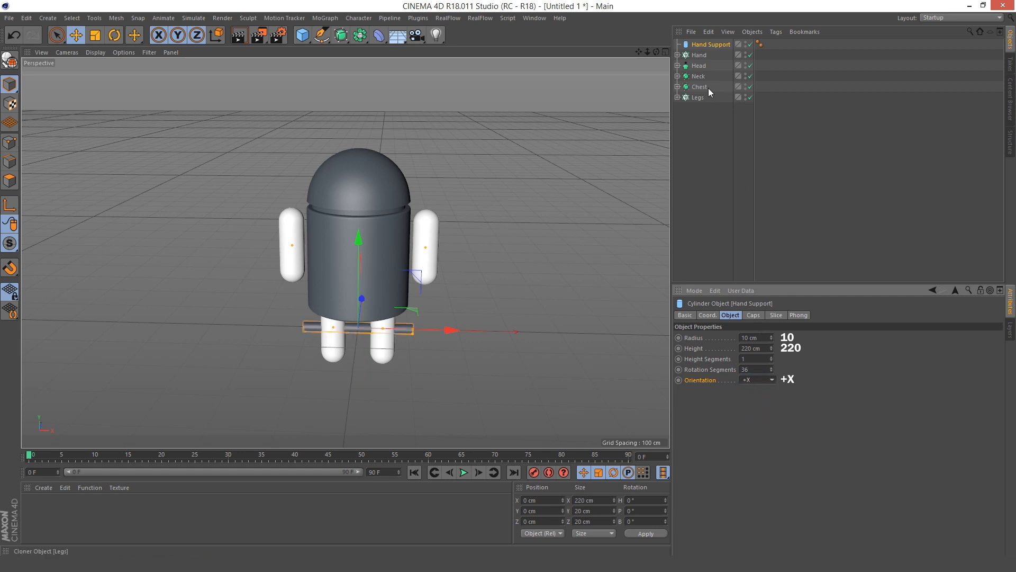
- Put the Hand Support cylinder inside a Subdivision Surface and set that generator's Y position to 210 cm
left_click(340, 35, "alt")
left_click(677, 44)
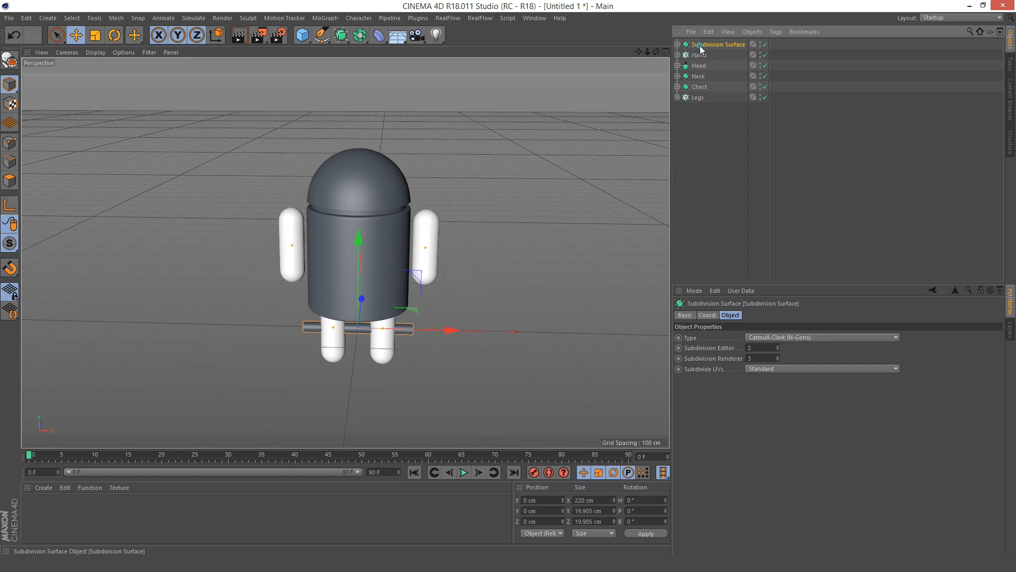
left_click(715, 315)
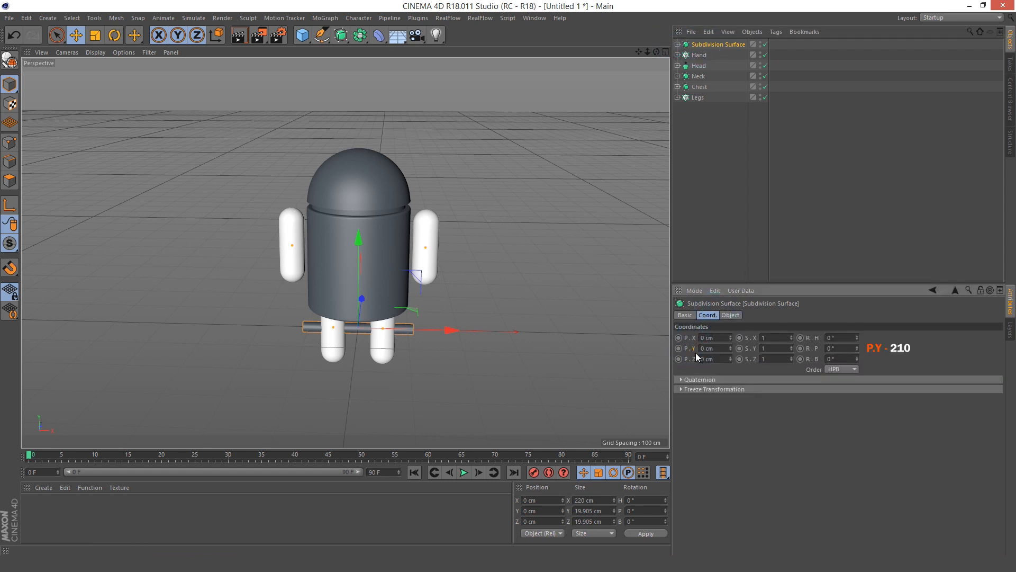
double_click(725, 348)
type("210")
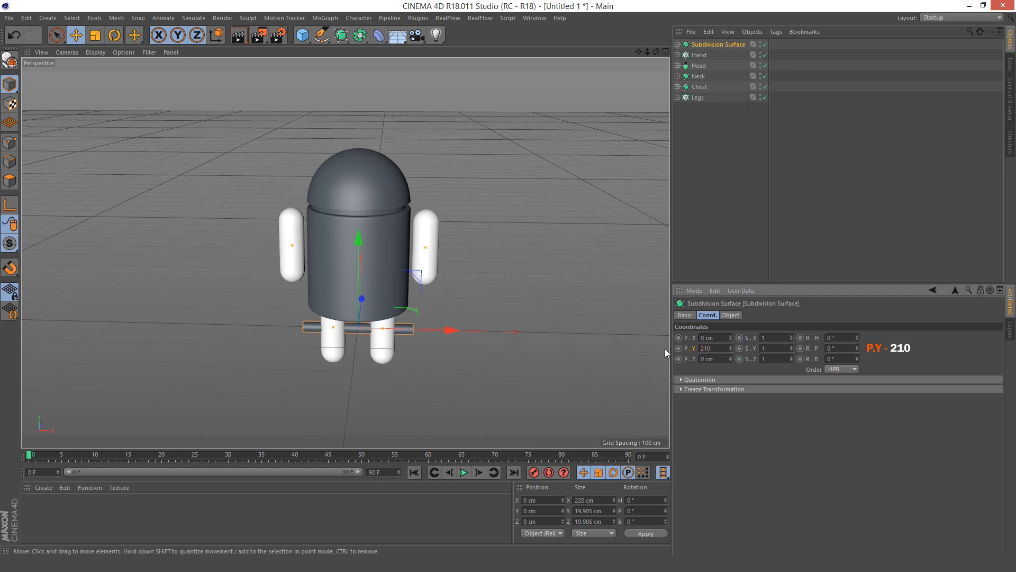
key("Return")
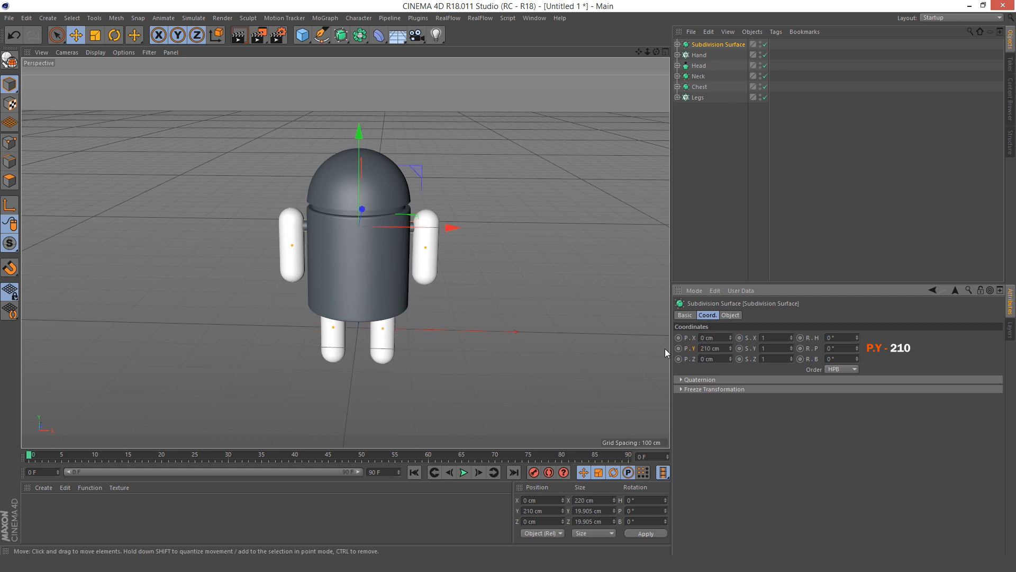
- Examine how the support rod meets both arms in the front view and the perspective view
left_click_drag(408, 253, 401, 221, "alt")
middle_click(516, 317)
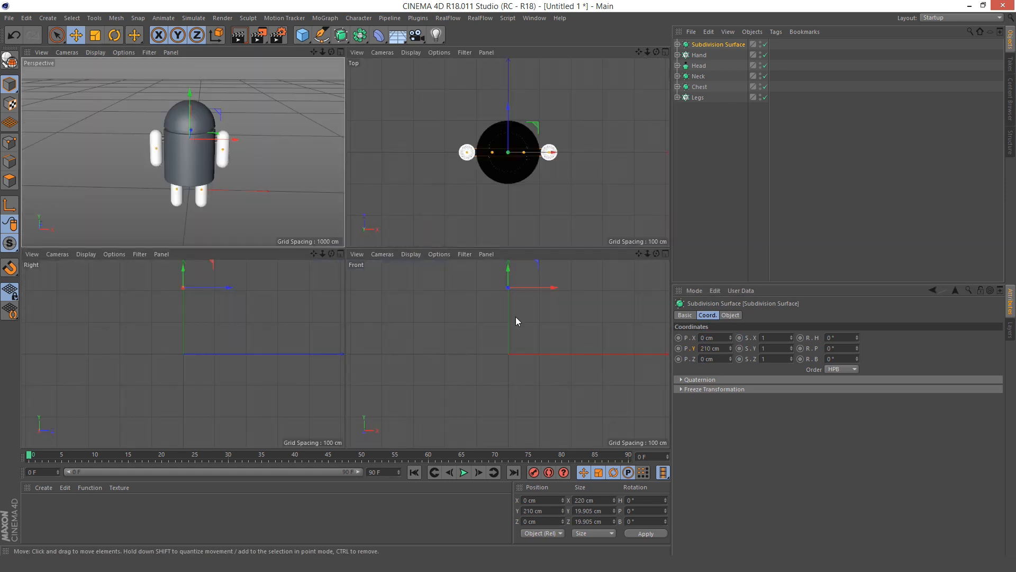
middle_click(515, 317)
scroll(440, 218, "up", 3)
middle_click_drag(316, 104, 361, 226, "alt")
scroll(318, 193, "up", 3)
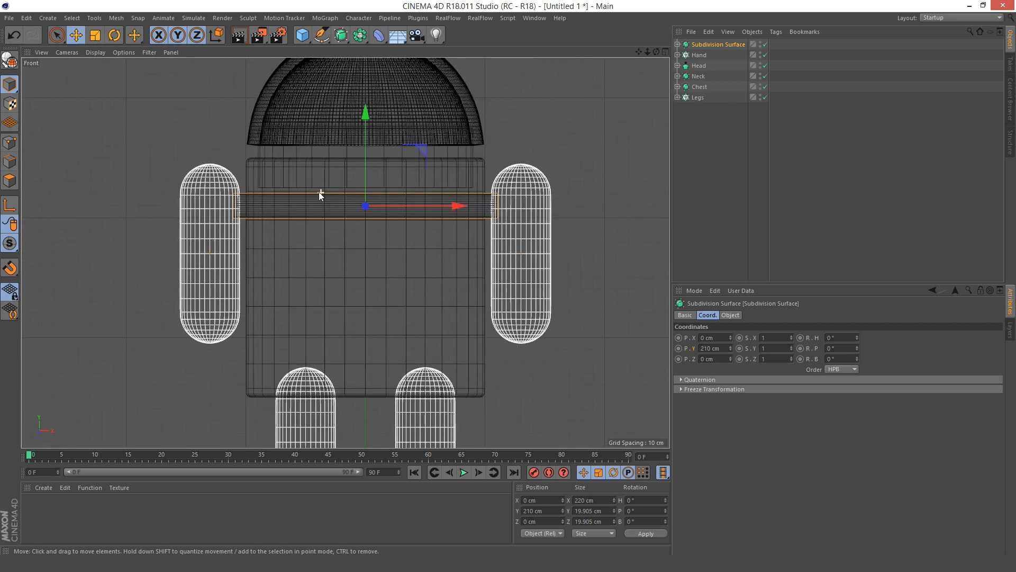
middle_click(547, 191)
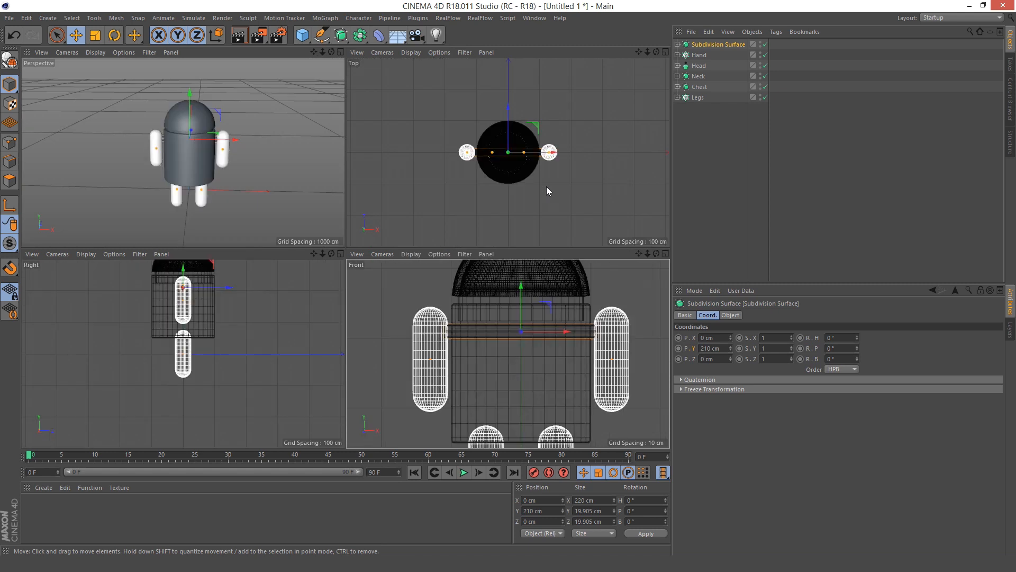
middle_click(254, 132)
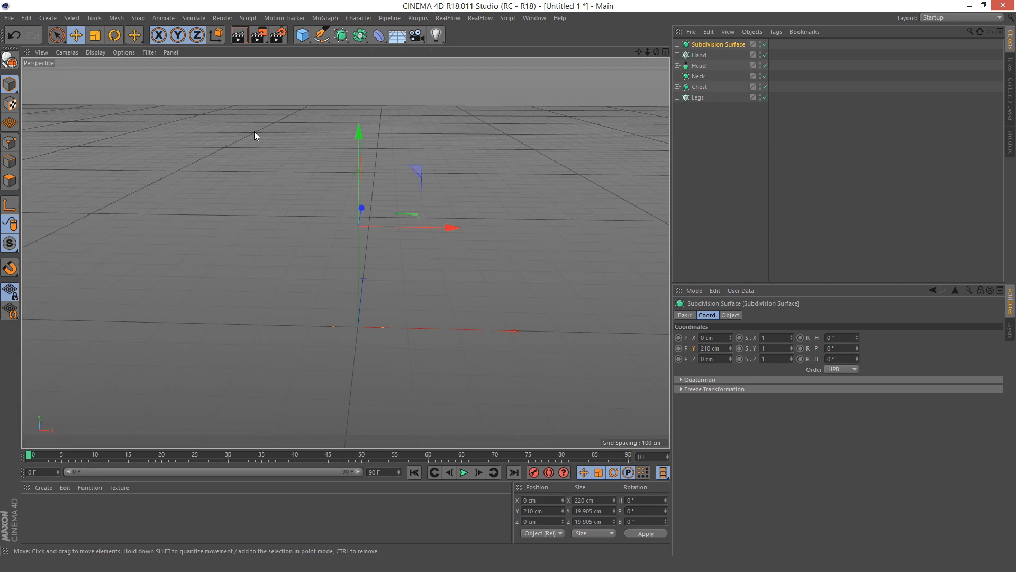
left_click_drag(325, 250, 361, 215, "alt")
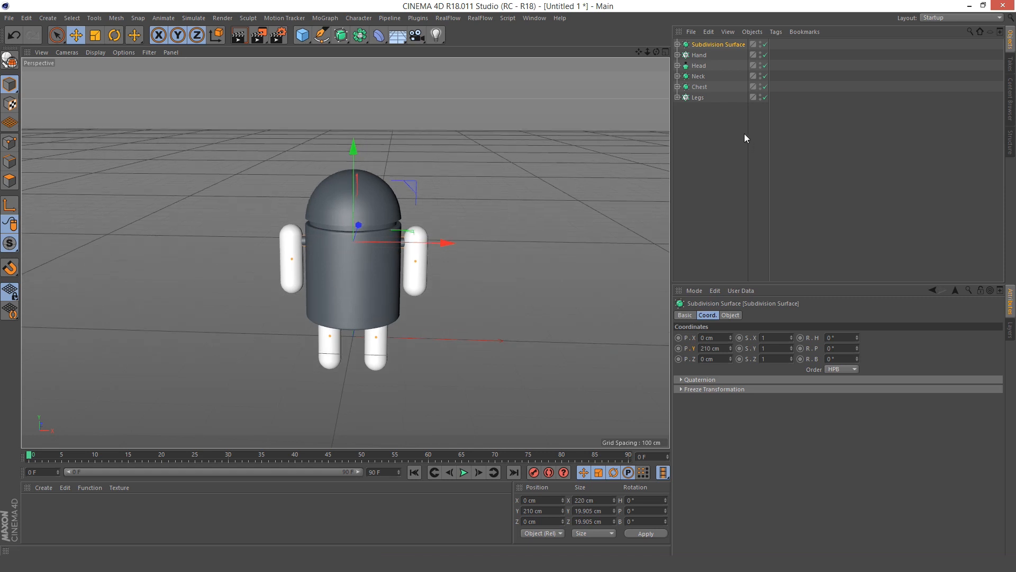
- Add a sphere primitive with a radius of 13 cm and deselect it
left_click(716, 120)
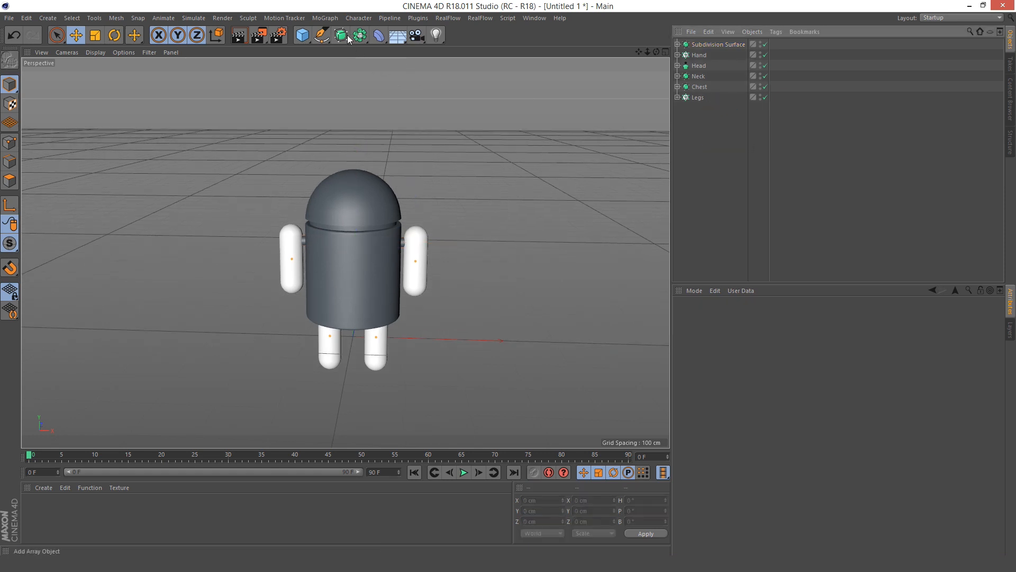
left_click(302, 35)
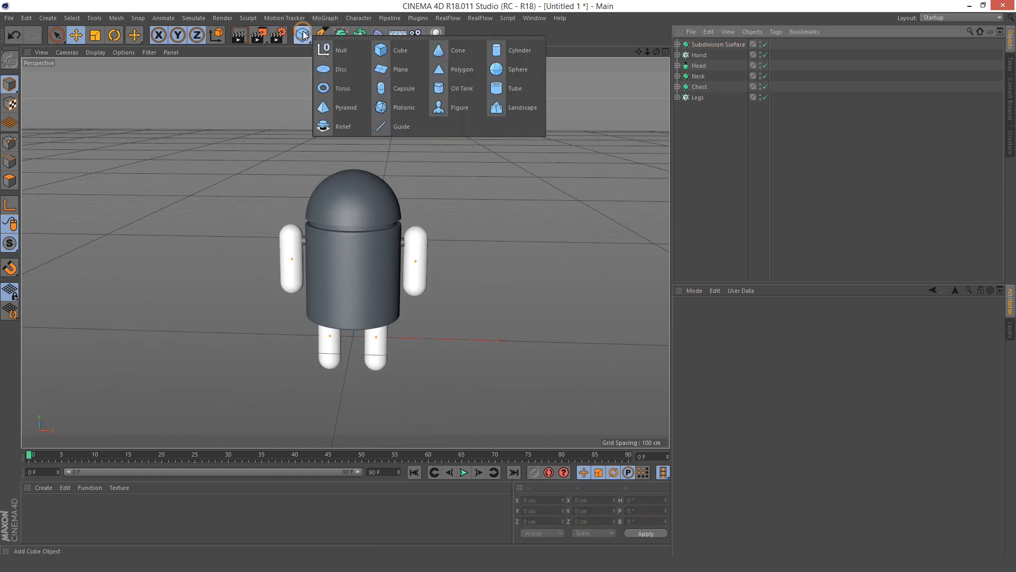
left_click(506, 68)
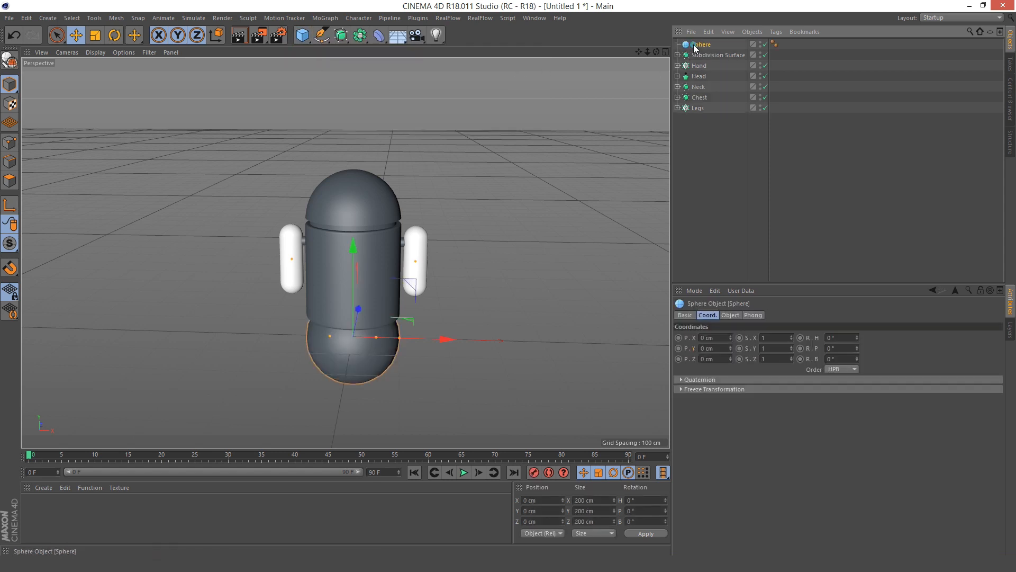
left_click(735, 314)
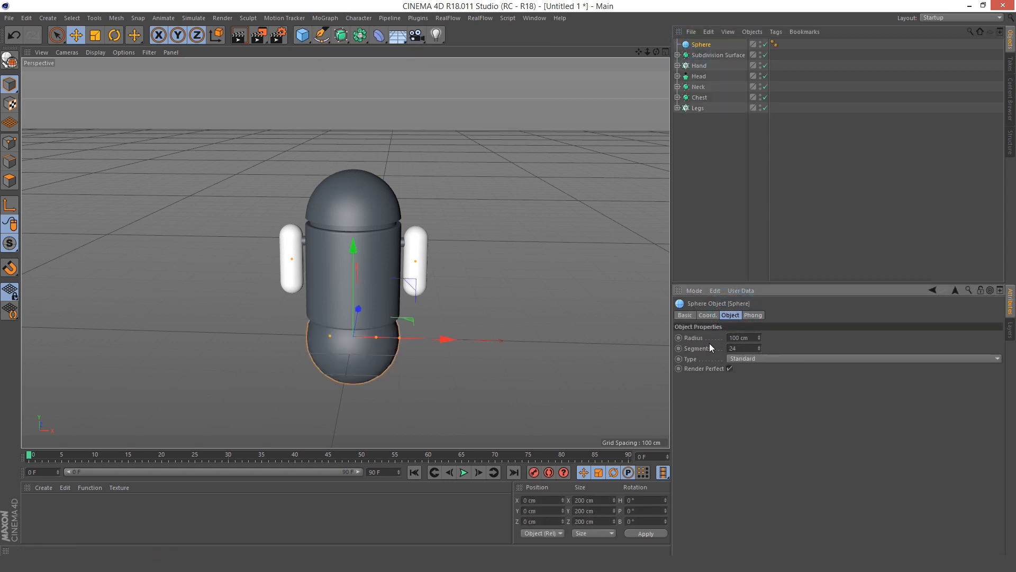
double_click(741, 338)
type("13")
key("Return")
left_click(719, 165)
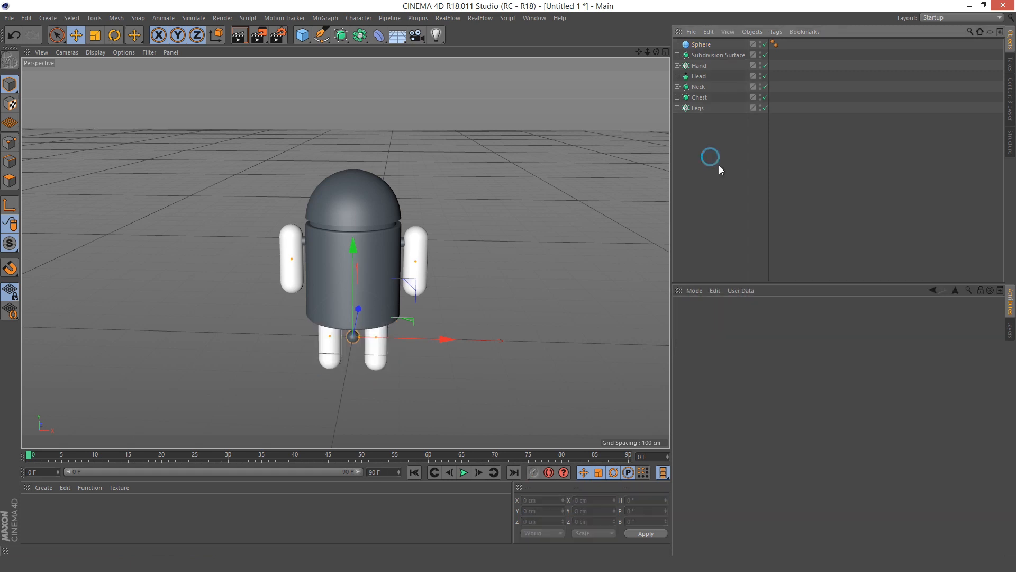
- Put the sphere inside a Subdivision Surface and nest that generator inside a MoGraph Cloner
left_click(701, 44)
left_click(342, 36, "alt")
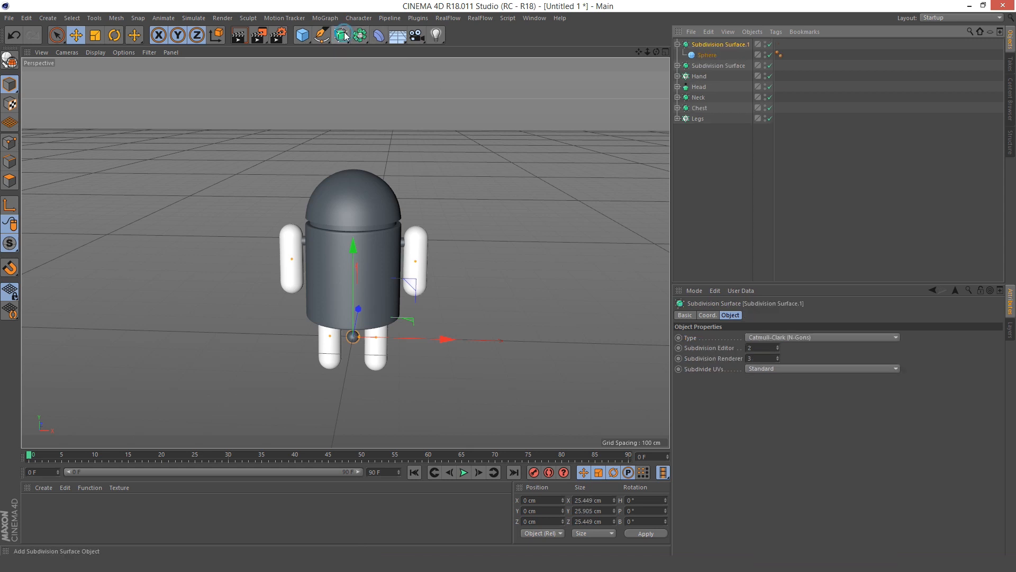
left_click(678, 45)
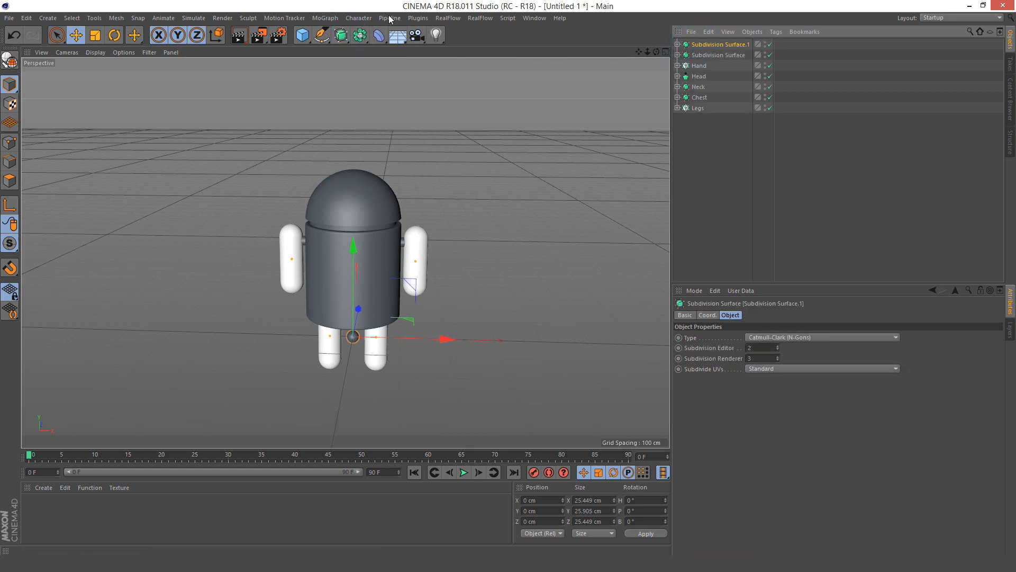
left_click(325, 18)
left_click(353, 132, "alt")
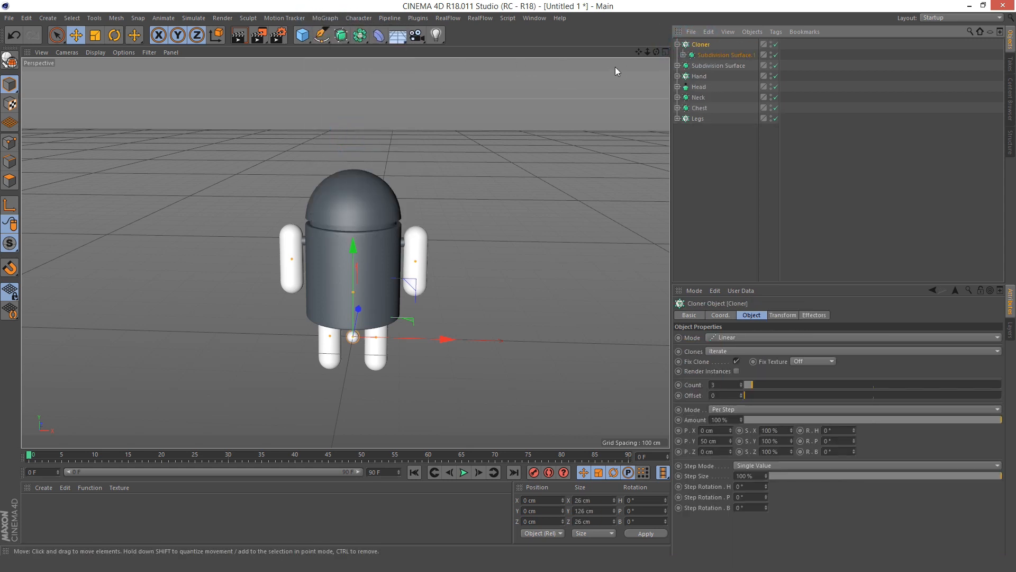
left_click(677, 44)
left_click(701, 46)
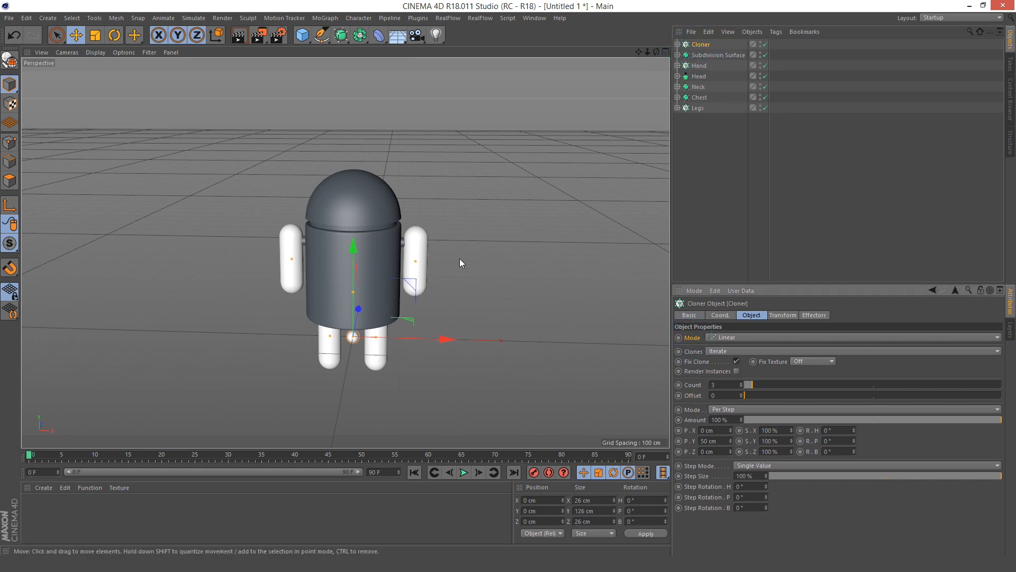
- Set the sphere cloner to 2 clones with a per-step offset of X 80 cm and Y 0 cm
left_click_drag(460, 258, 435, 249, "alt")
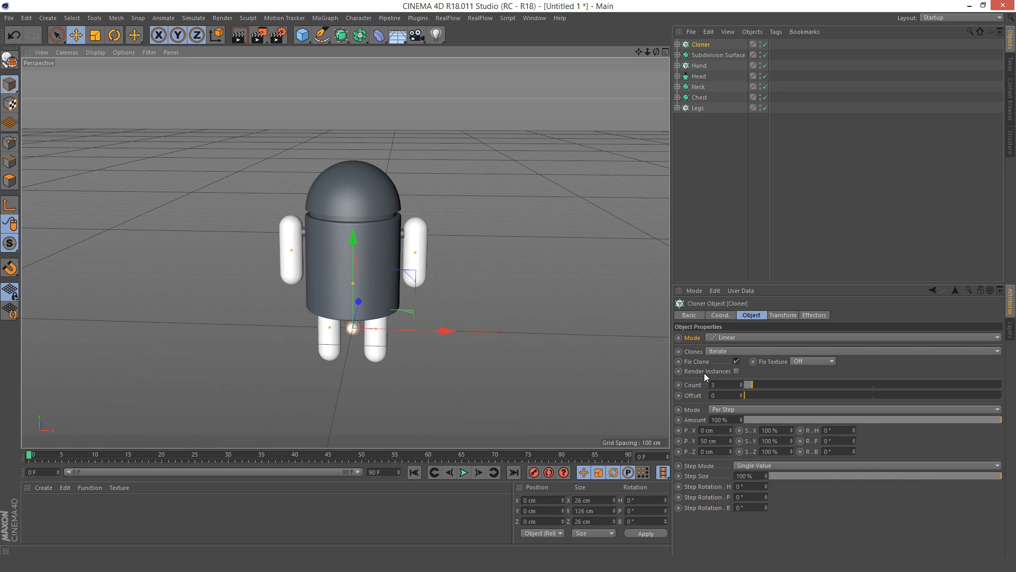
double_click(713, 384)
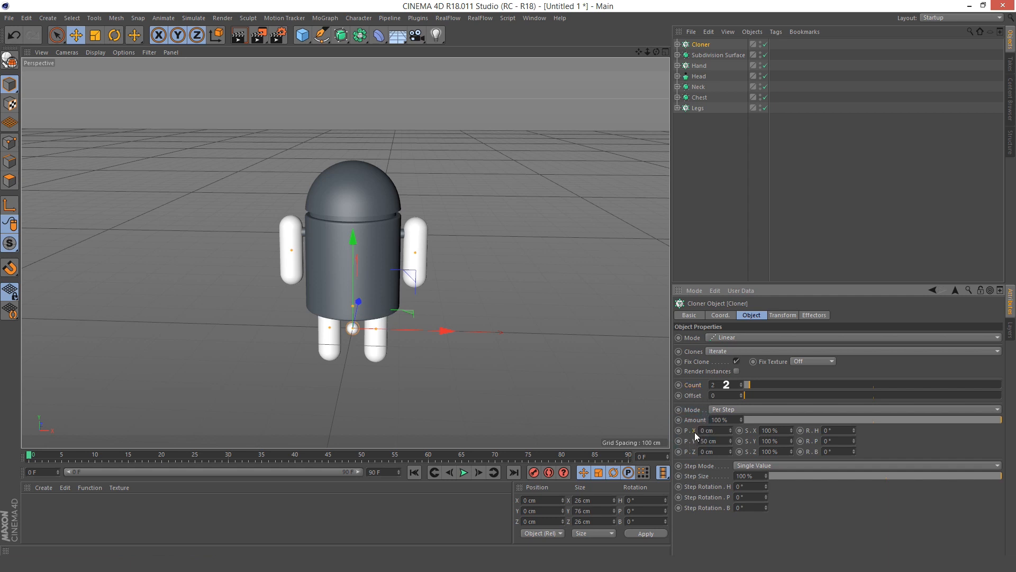
left_click(715, 431)
type("8")
left_click_drag(500, 360, 490, 315, "alt")
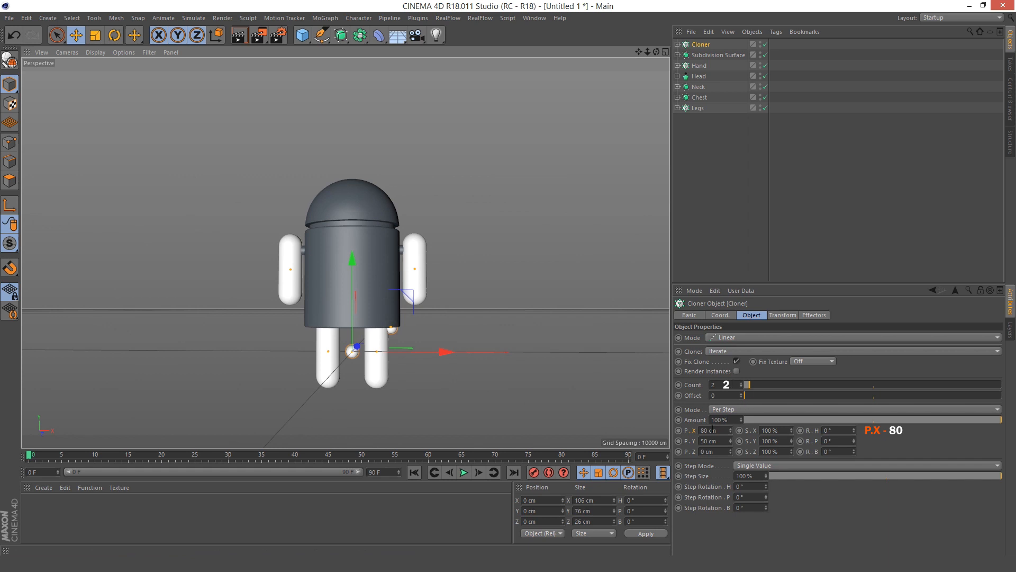
left_click(704, 442)
type("0")
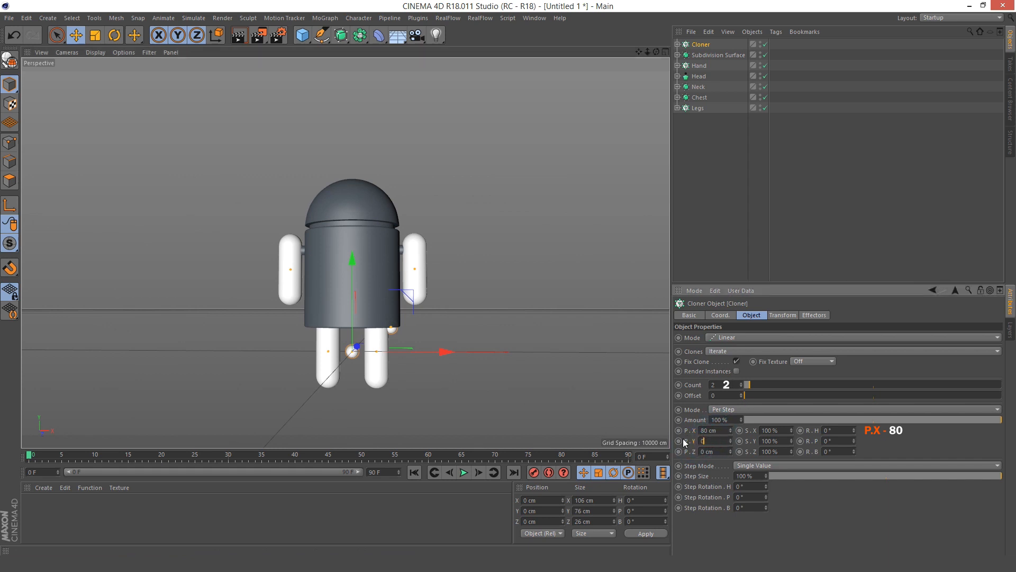
key("Return")
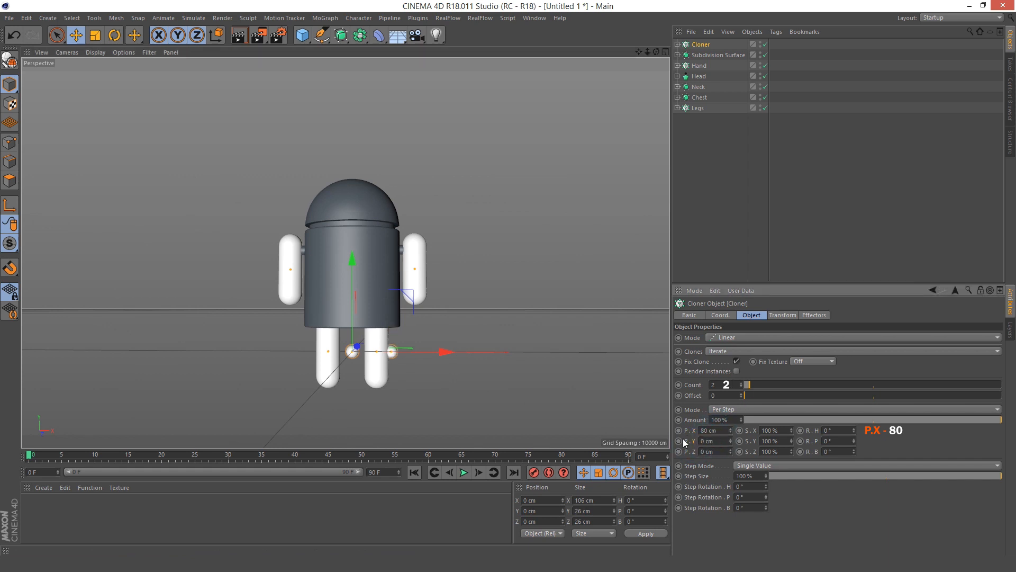
- Position the sphere cloner at X -40 cm, Y 300 cm, Z -75 cm on the face, and deselect it
left_click(720, 315)
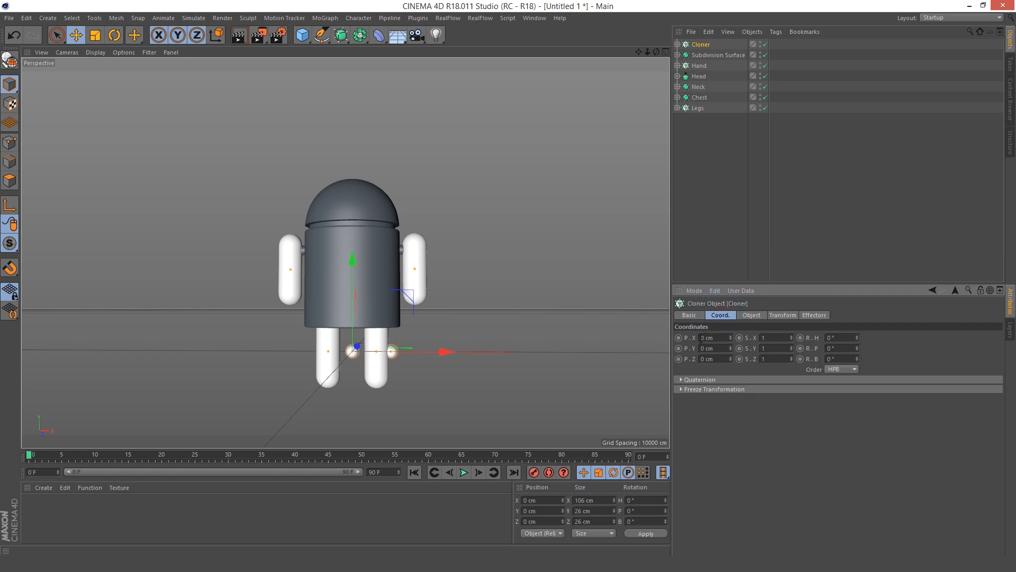
left_click(712, 337)
type("-40")
key("Return")
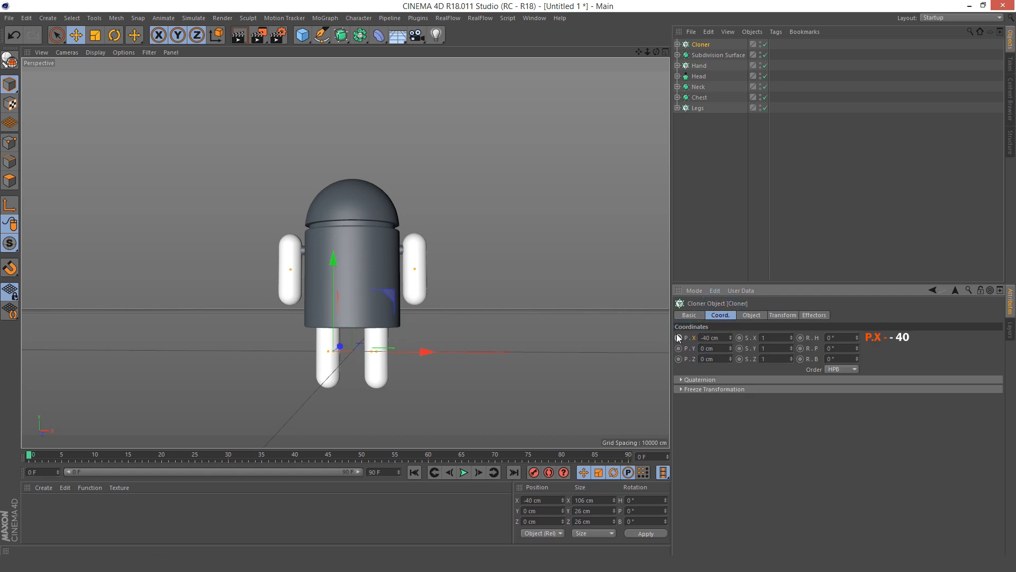
left_click(688, 347)
type("300")
key("Return")
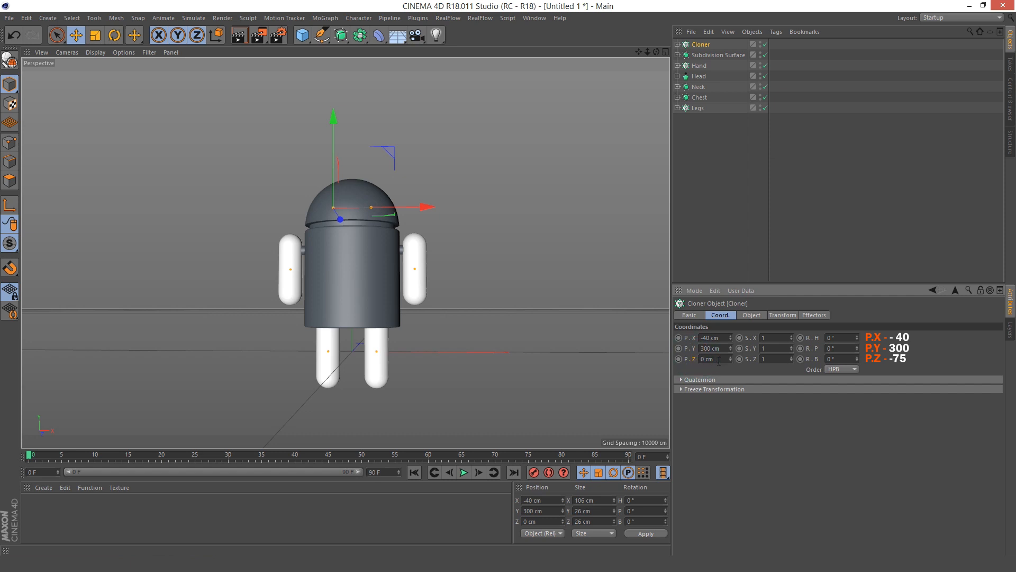
left_click(688, 358)
type("-75")
key("Return")
left_click_drag(308, 271, 322, 217, "alt")
scroll(352, 183, "up", 4)
left_click(697, 157)
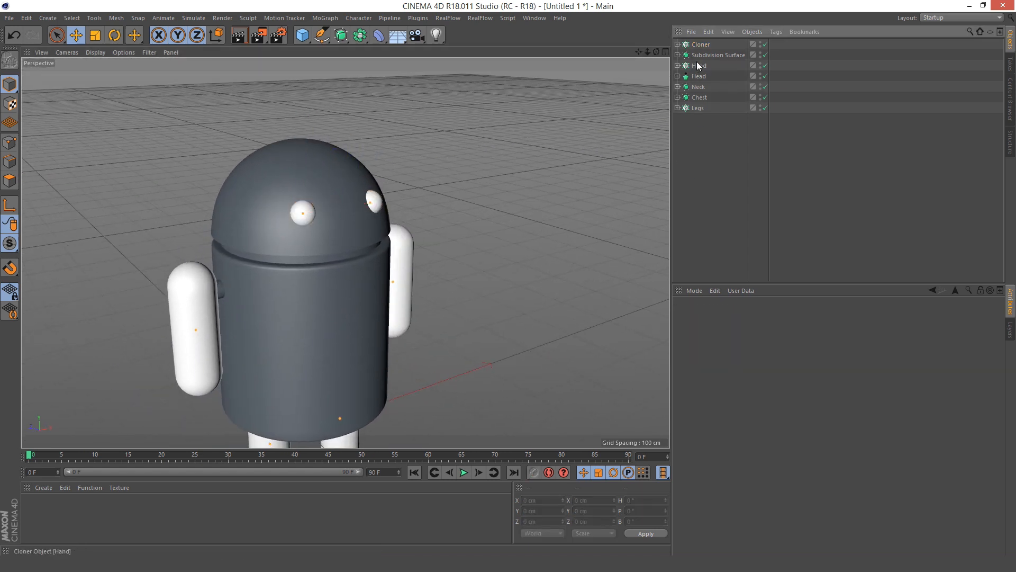
- Rename the sphere cloner as Eye
left_click(701, 45)
double_click(702, 45)
type("E")
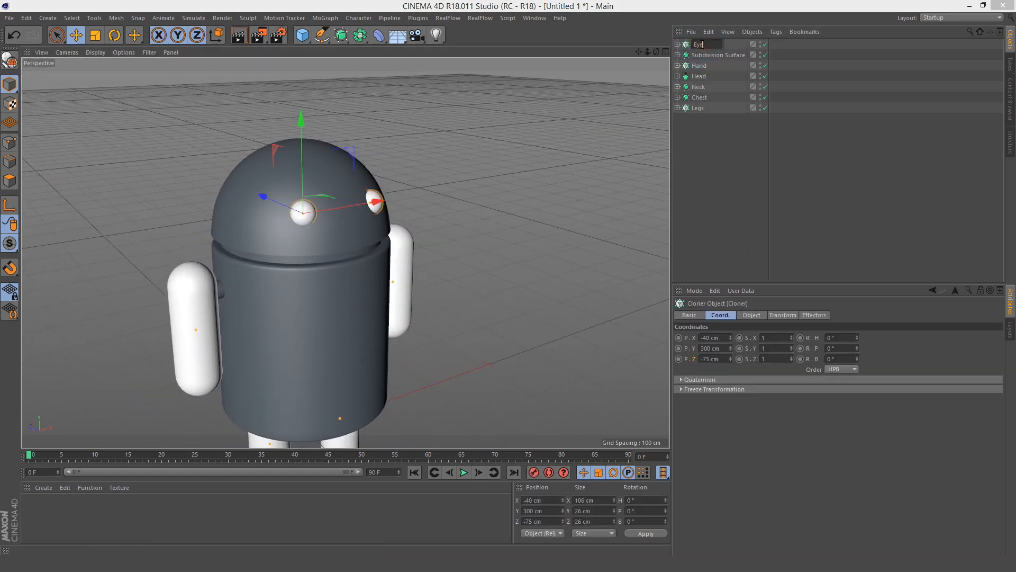
type("ye")
key("Return")
- Rename the arm rod's Subdivision Surface as Hand Support and deselect it
double_click(708, 55)
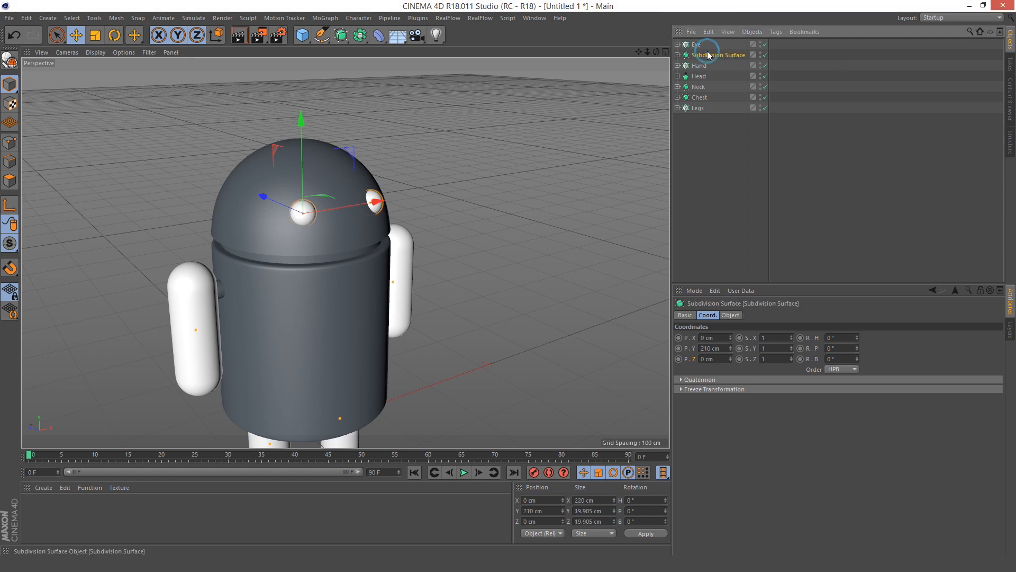
type("Hand")
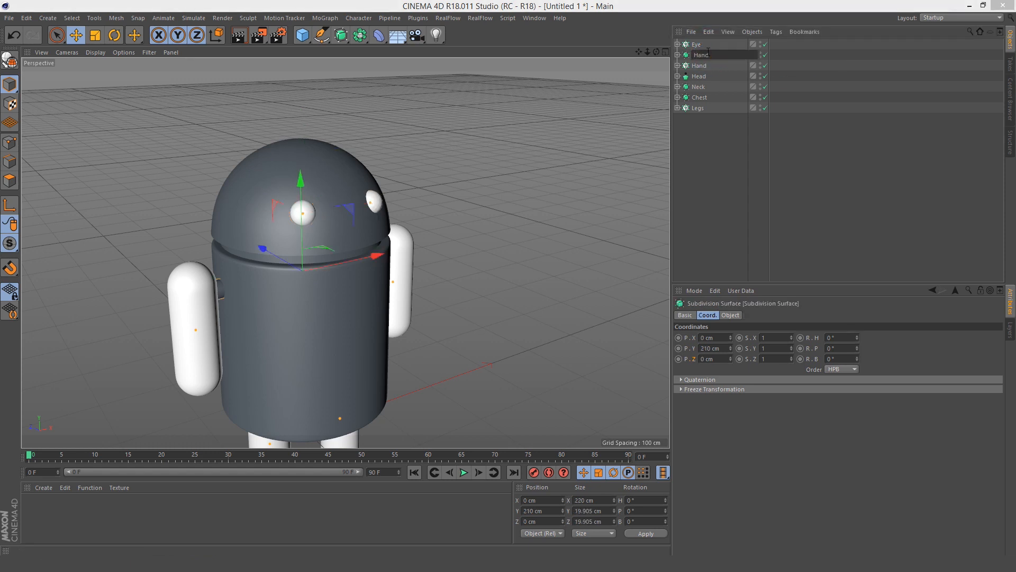
type(" Support")
key("Return")
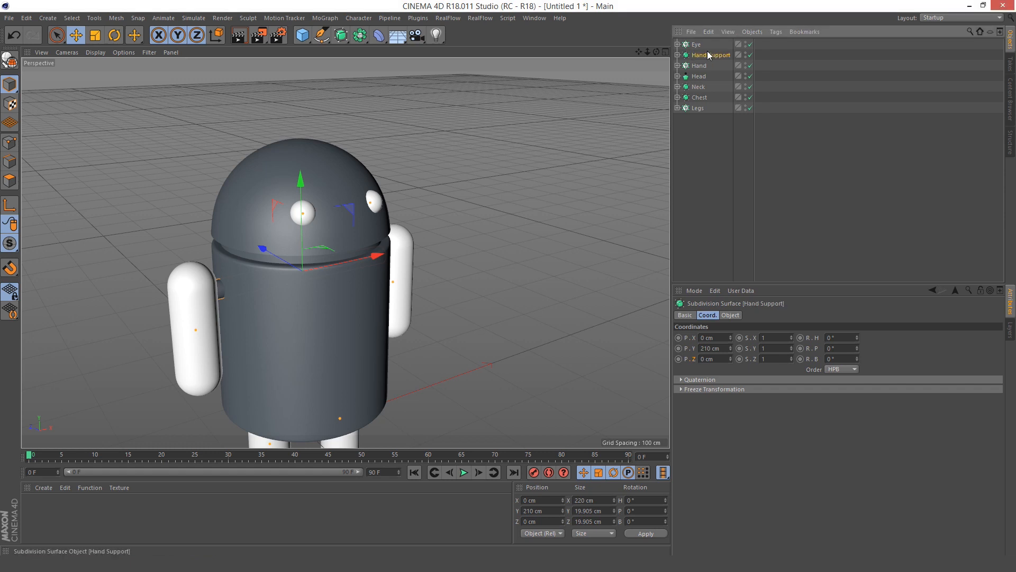
mouse_move(338, 263)
left_mouse_down("alt")
mouse_move(237, 247)
mouse_move(301, 244)
mouse_move(261, 244)
mouse_move(337, 225)
mouse_move(351, 242)
mouse_move(339, 242)
left_mouse_up("alt")
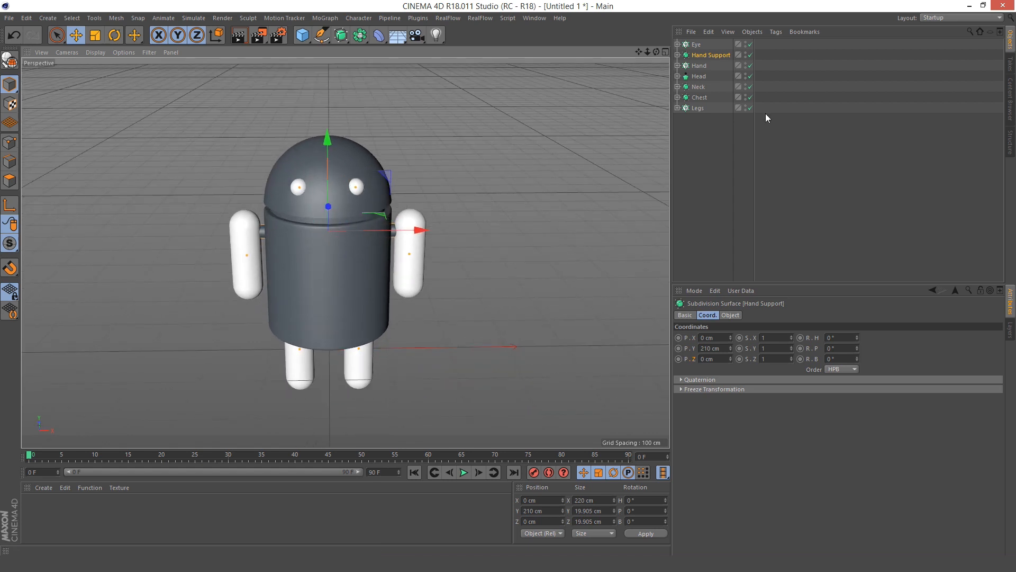
left_click(706, 155)
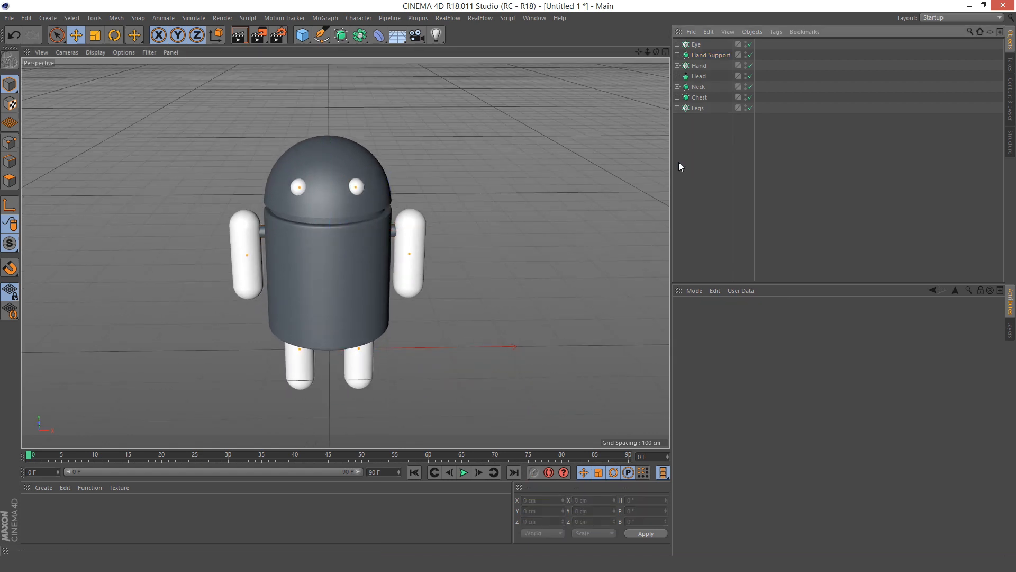
- Add a capsule primitive with a radius of 8 cm and a height of 100 cm
scroll(454, 188, "down", 1)
left_click(299, 37)
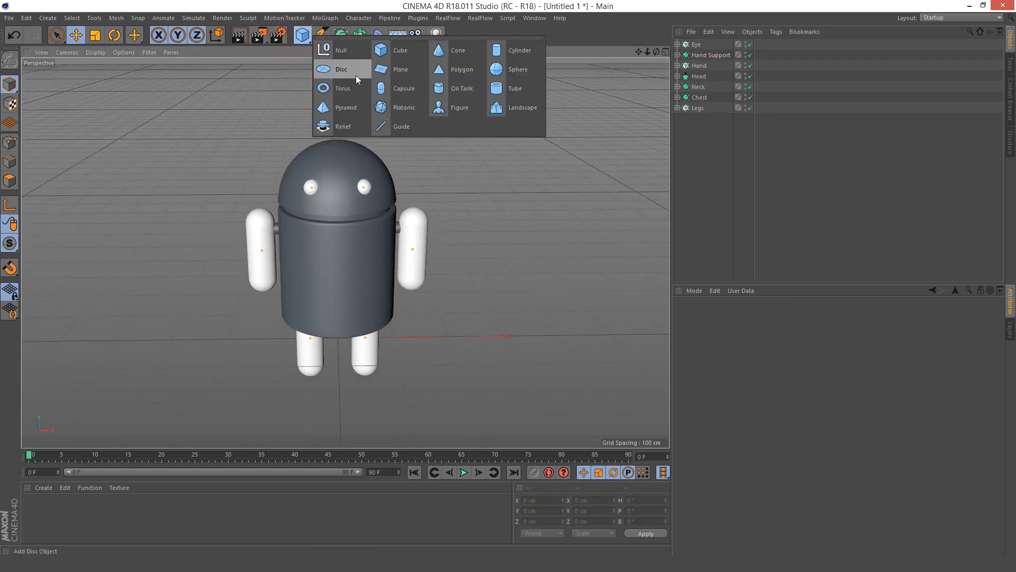
left_click(410, 87)
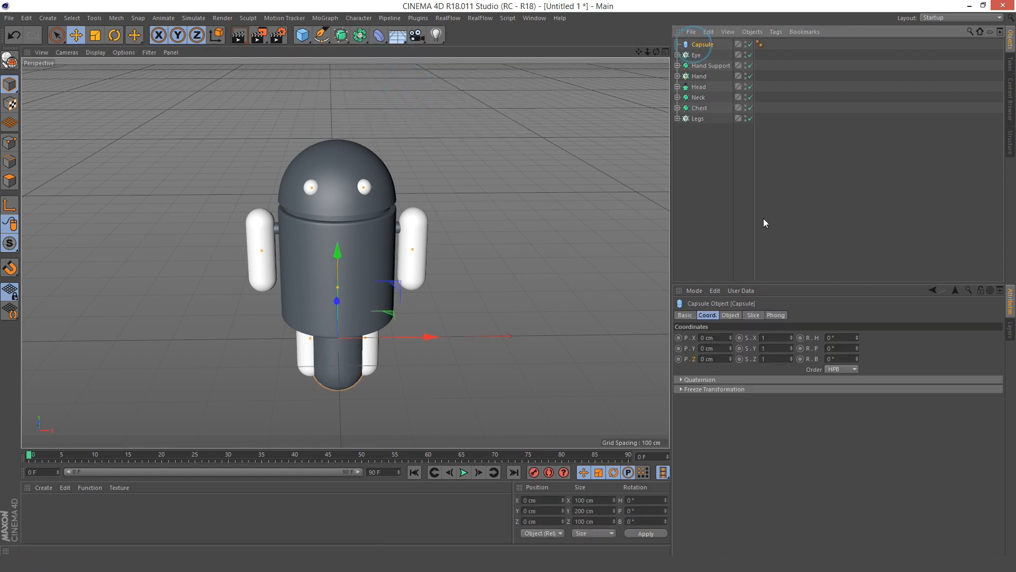
left_click(731, 315)
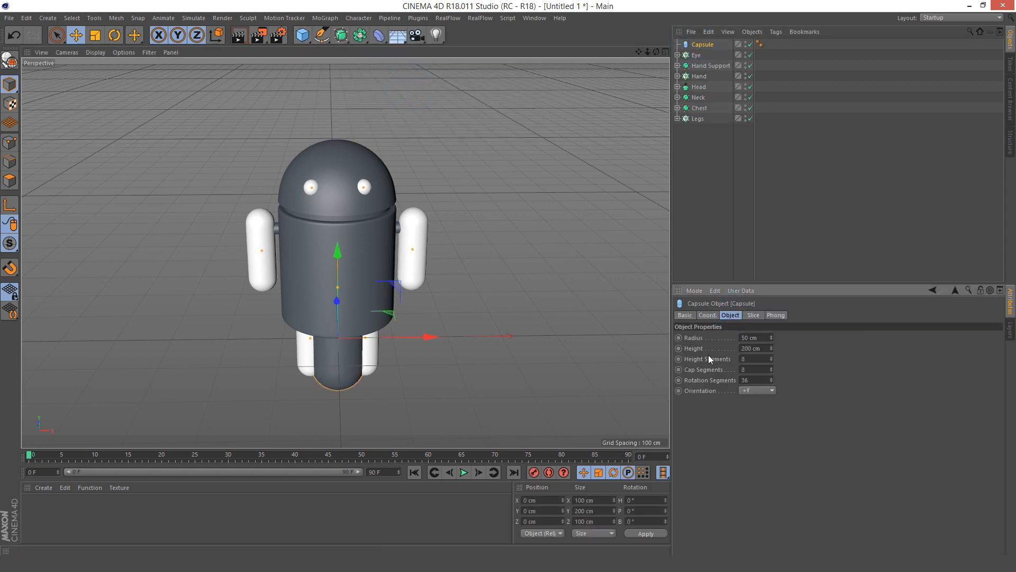
left_click(700, 339)
left_click_drag(761, 338, 723, 342)
type("8")
key("Return")
left_click(694, 350)
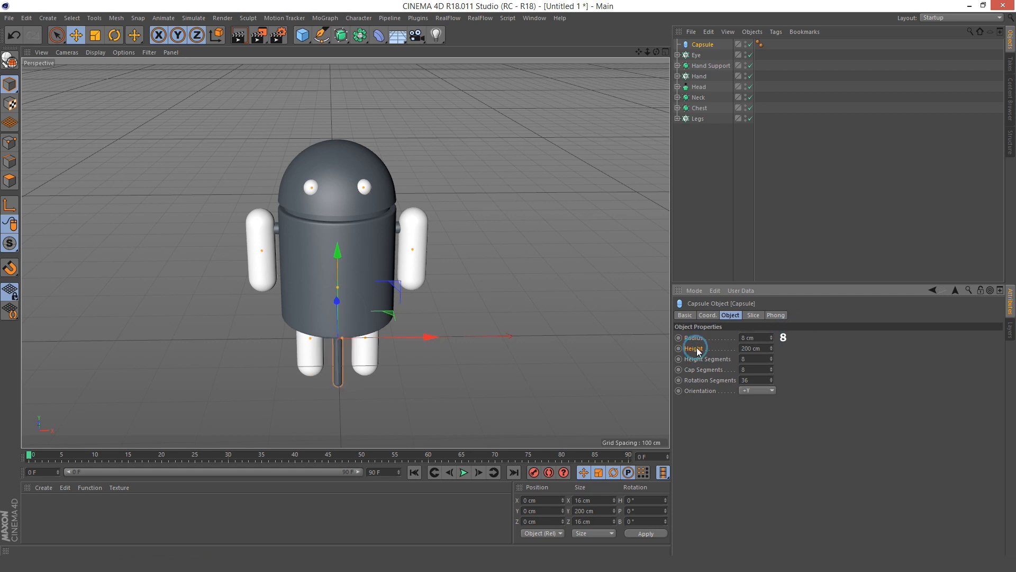
left_click_drag(761, 348, 715, 353)
type("100")
key("Return")
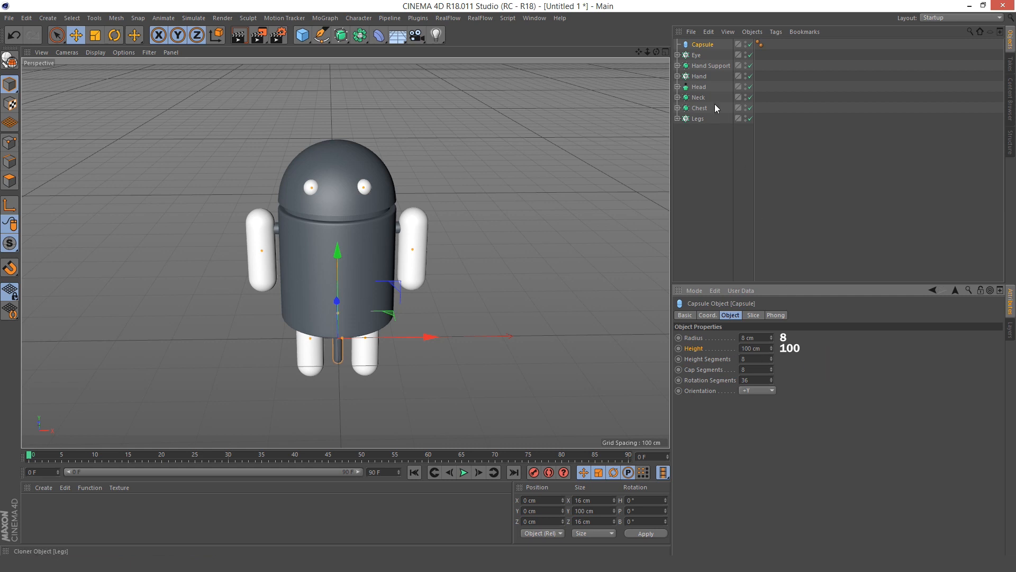
- Nest the capsule inside a MoGraph Cloner and set the cloner's mode to Radial
left_click(325, 18)
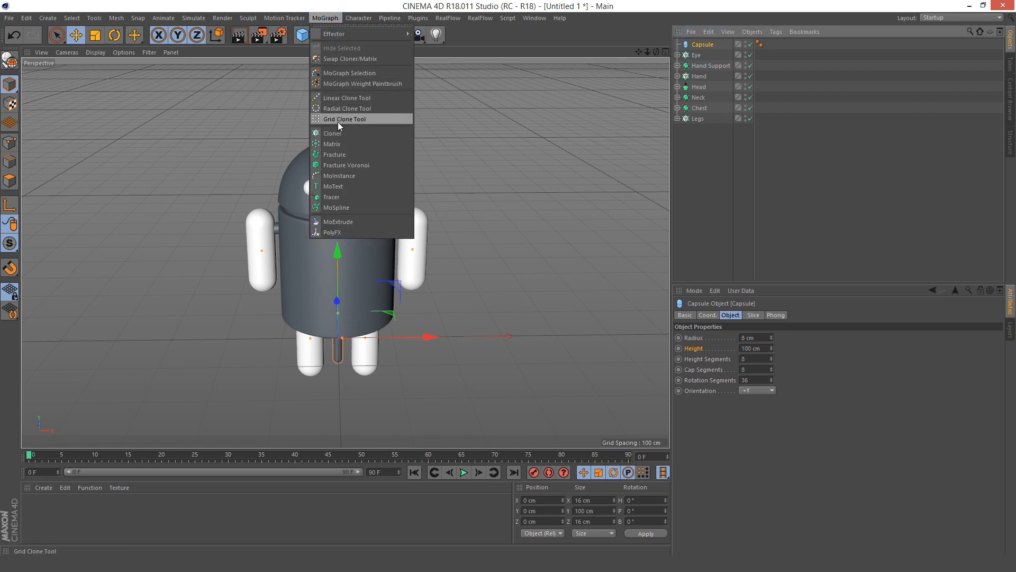
left_click(335, 132, "alt")
left_click_drag(355, 191, 363, 228, "alt")
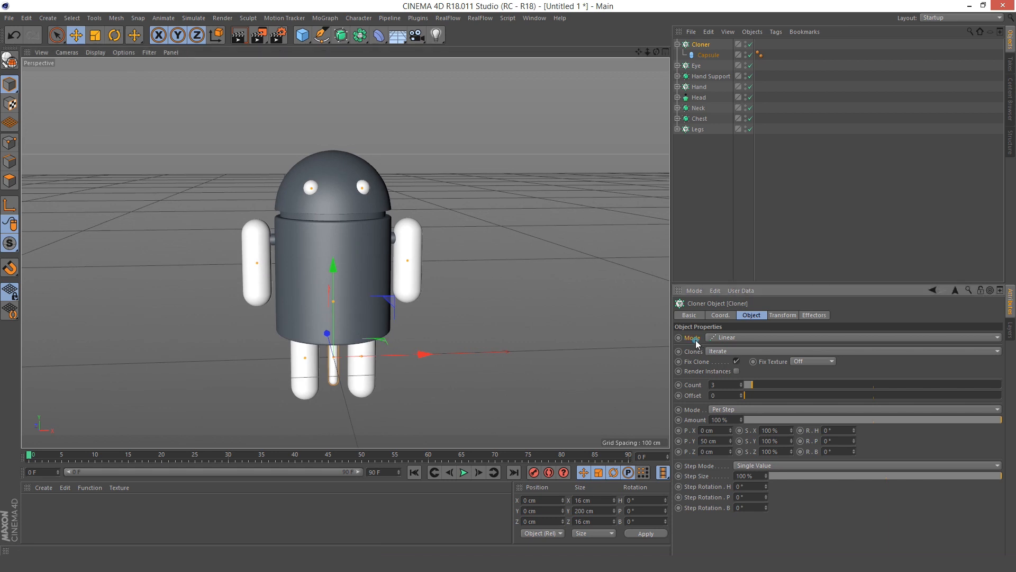
left_click(727, 339)
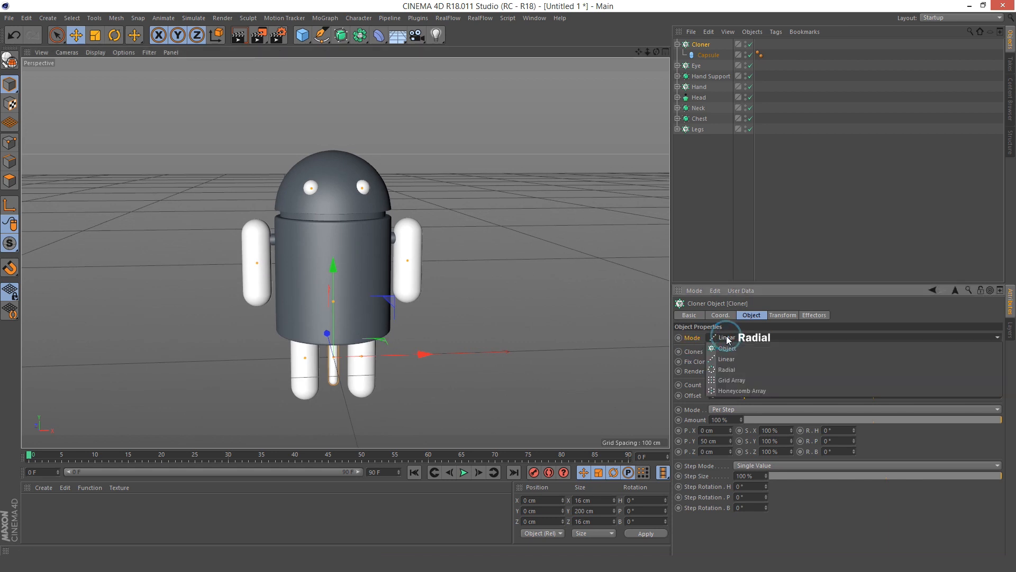
left_click(731, 371)
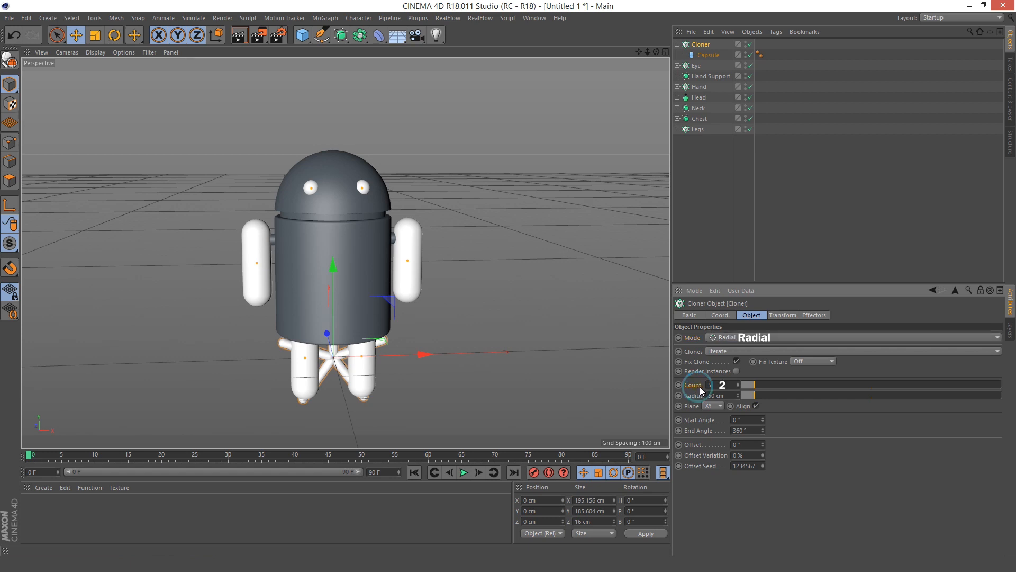
- Set the capsule cloner's count to 2, its plane to XZ and its offset to 90°
double_click(711, 385)
type("2")
key("Return")
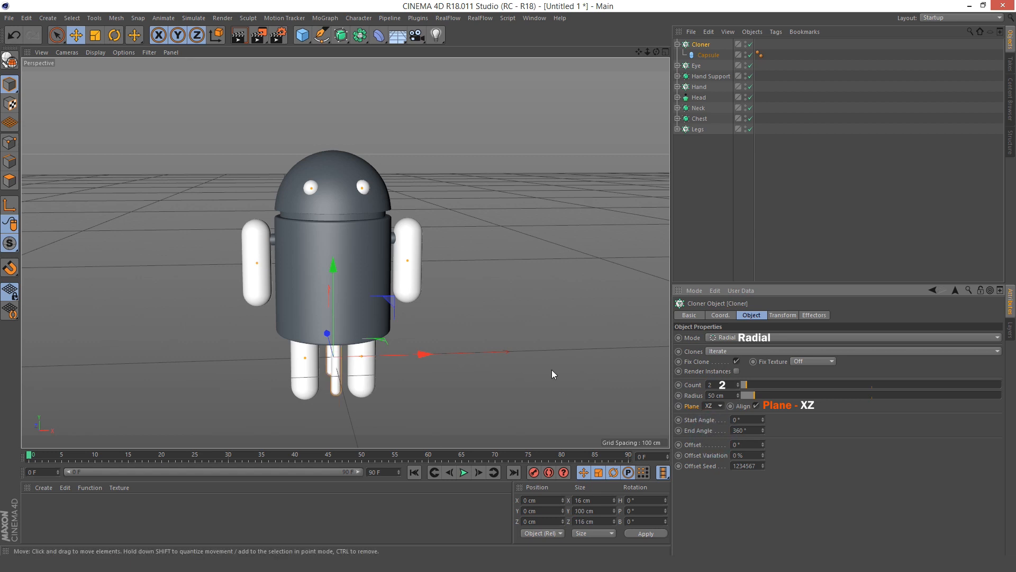
left_click_drag(391, 370, 418, 339, "alt")
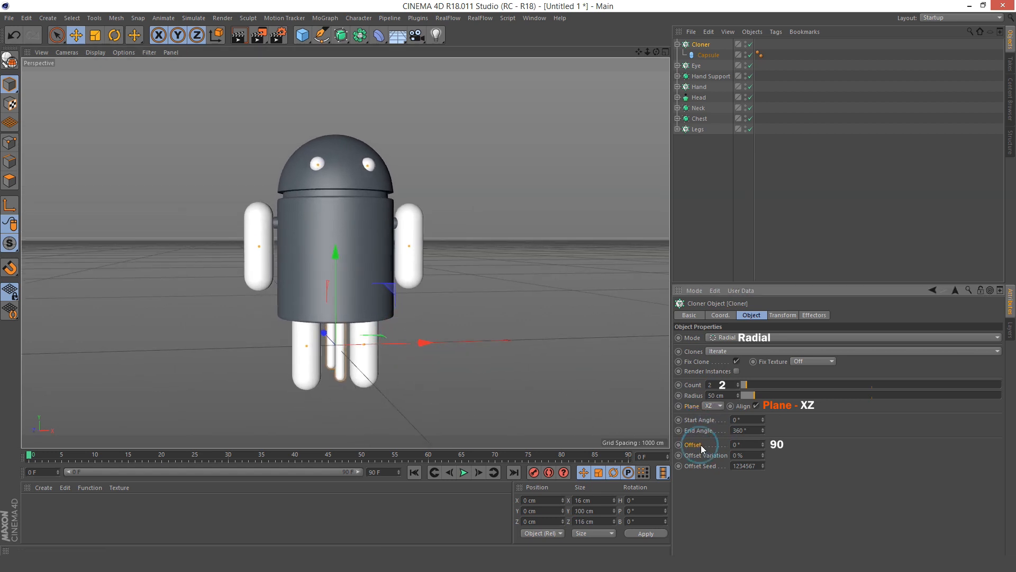
left_click(738, 445)
key("Return")
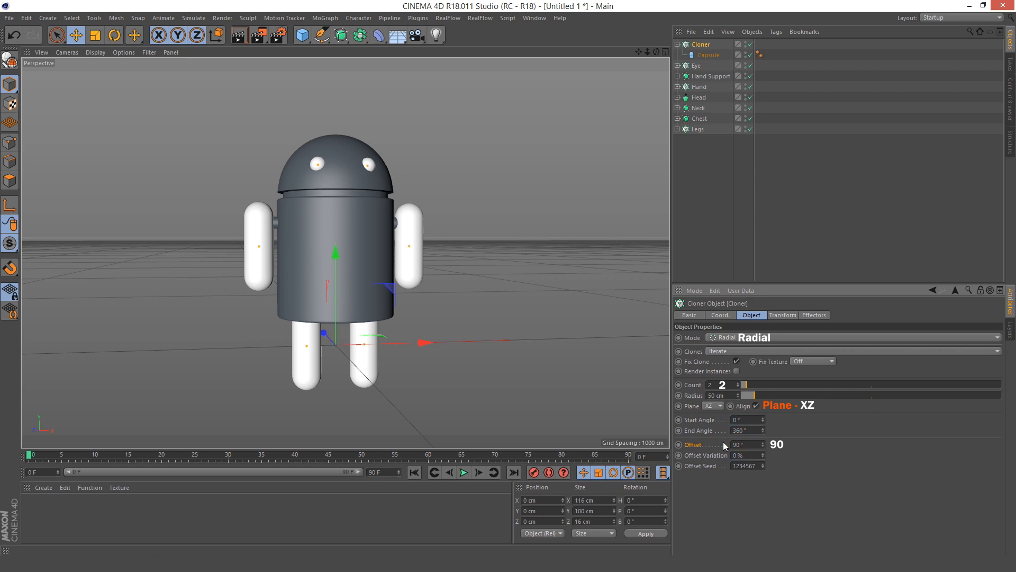
left_click_drag(407, 312, 373, 336, "alt")
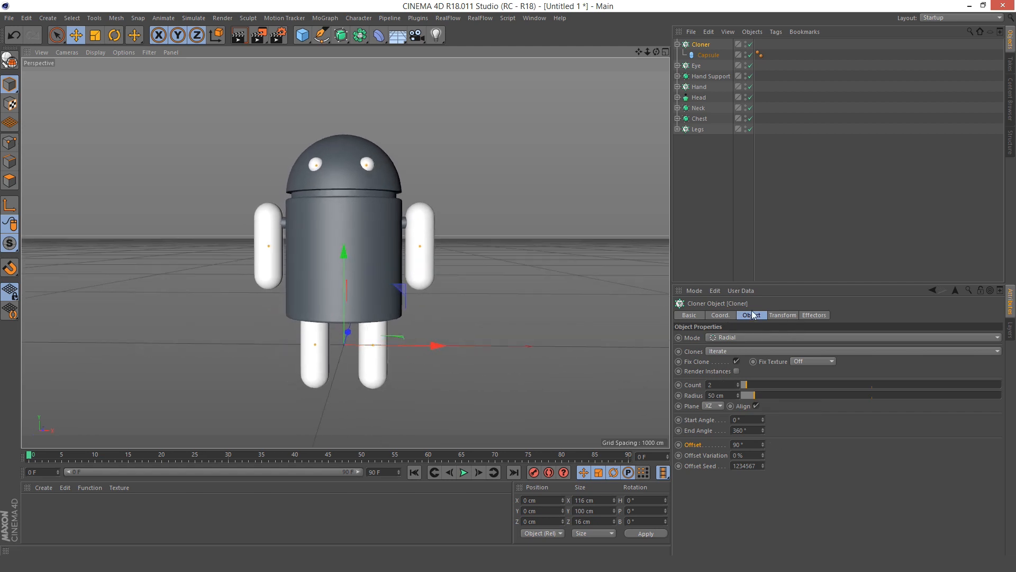
- Tilt the capsule clones with a transform pitch (R.P) of -22° and check them in the front view
left_click(776, 315)
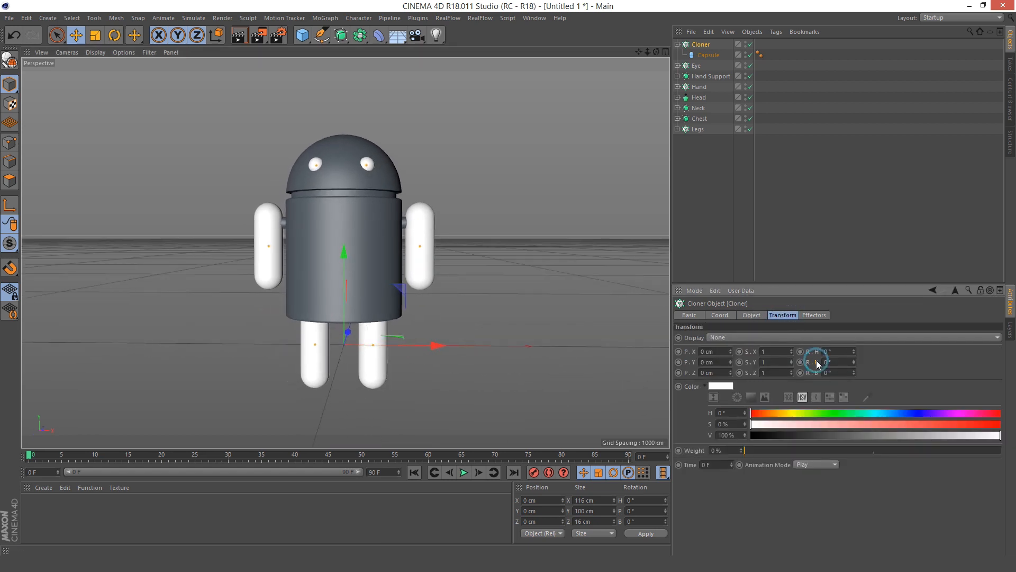
left_click(843, 362)
key("Return")
middle_click(552, 288)
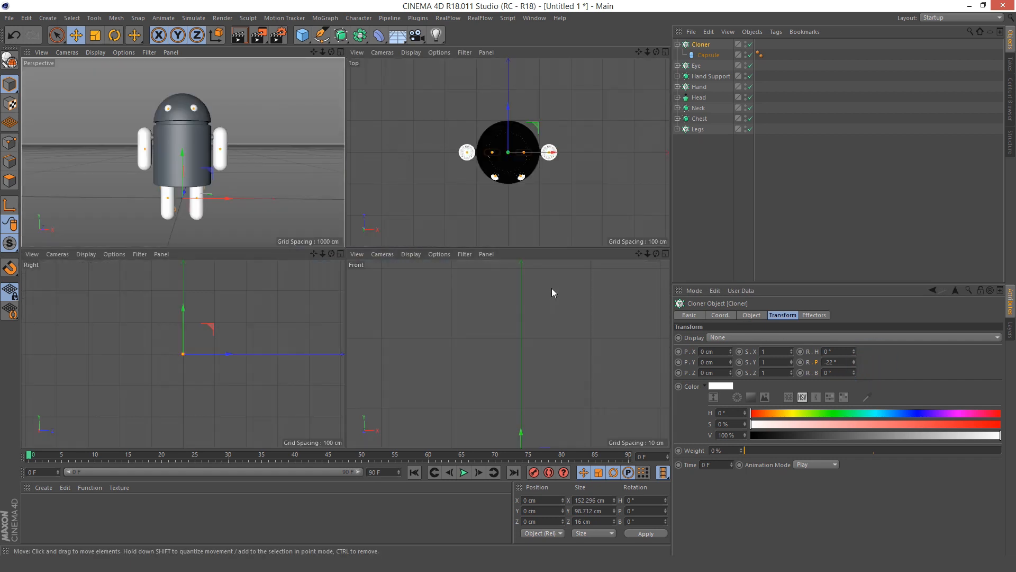
middle_click(552, 288)
middle_click_drag(570, 353, 565, 197, "alt")
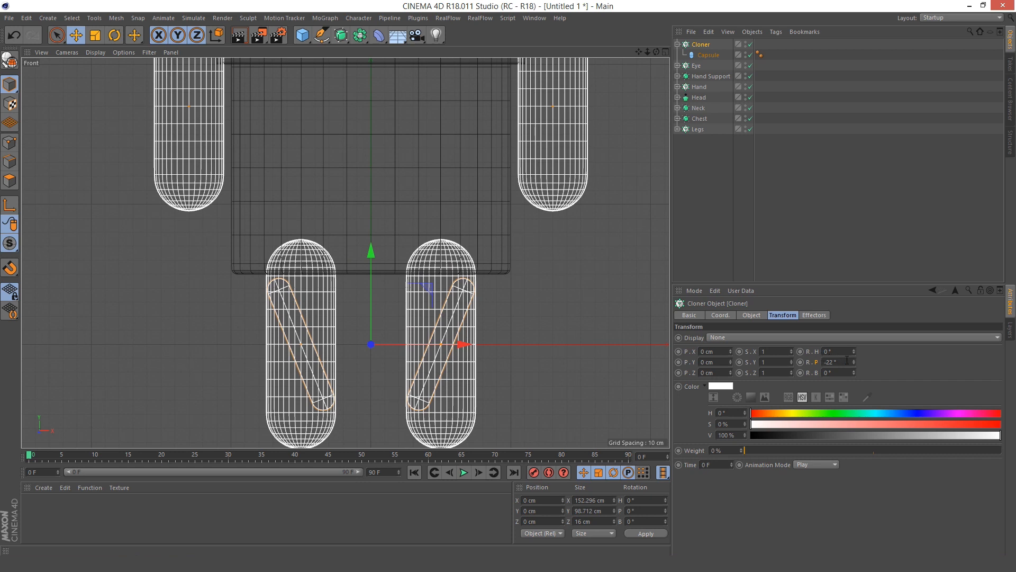
left_click_drag(854, 362, 854, 362)
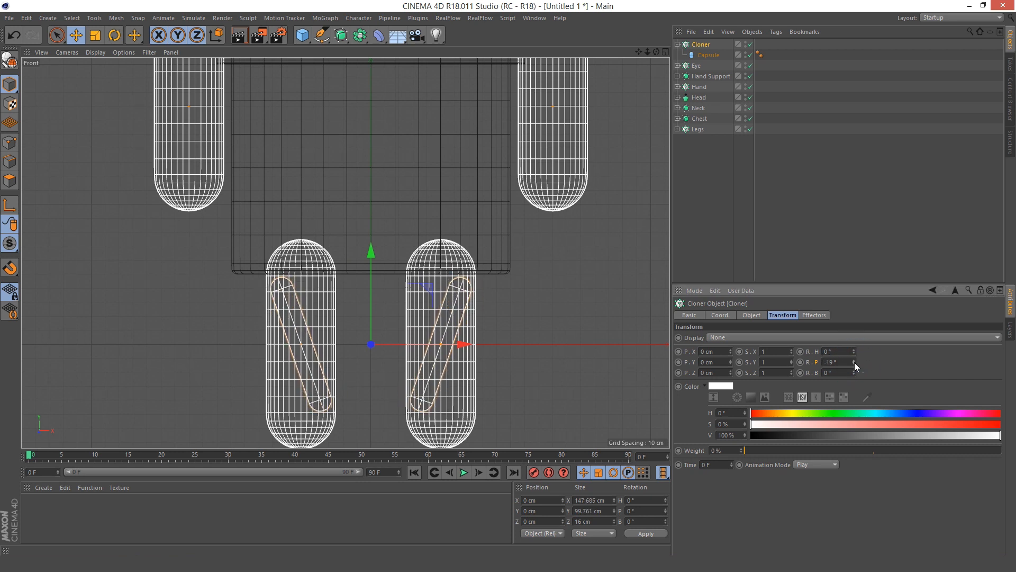
key("ctrl+z")
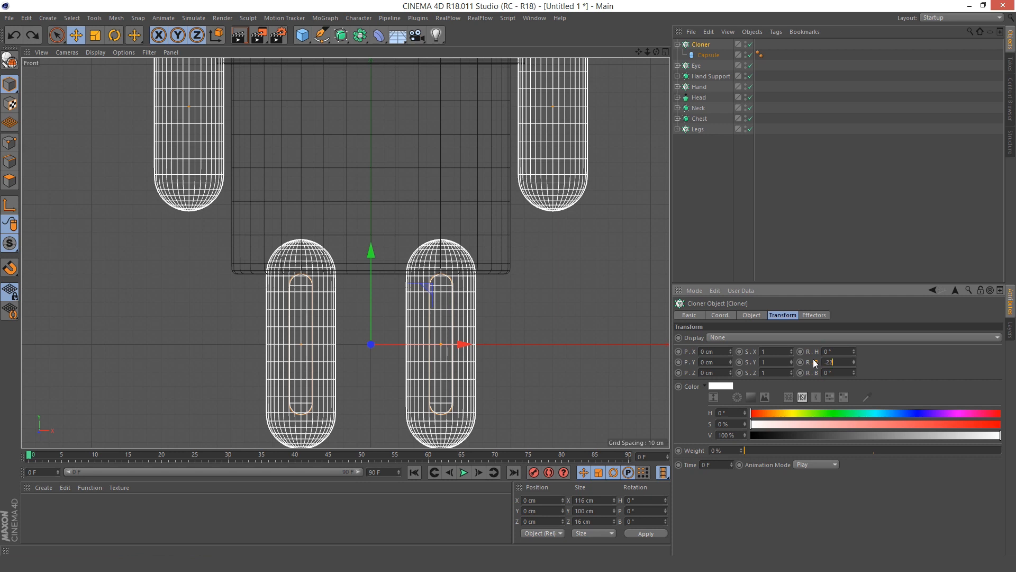
key("Return")
- Return to the perspective view with the whole character framed
middle_click(510, 275)
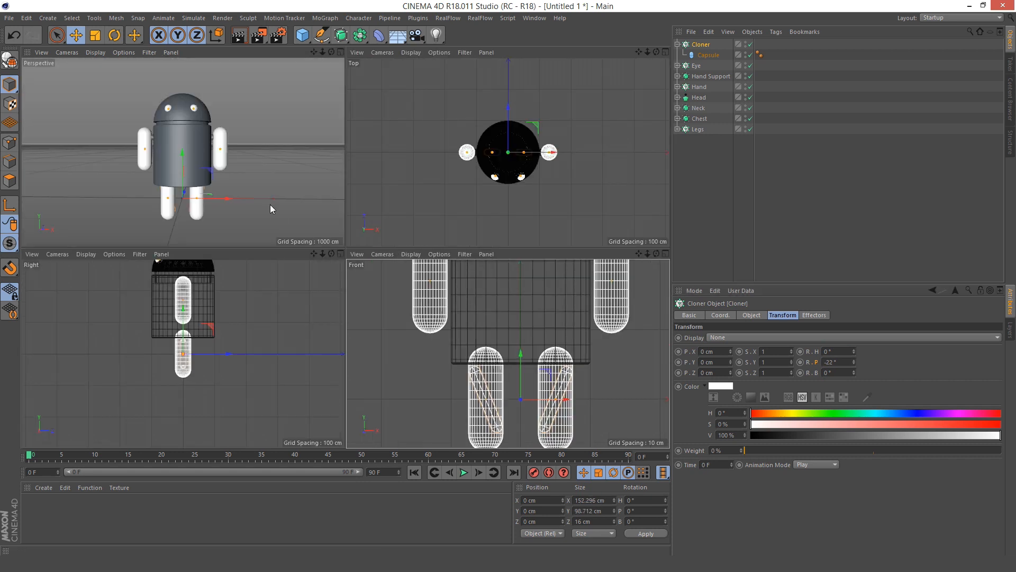
middle_click(252, 167)
scroll(317, 222, "down", 1)
middle_click_drag(337, 226, 356, 236, "alt")
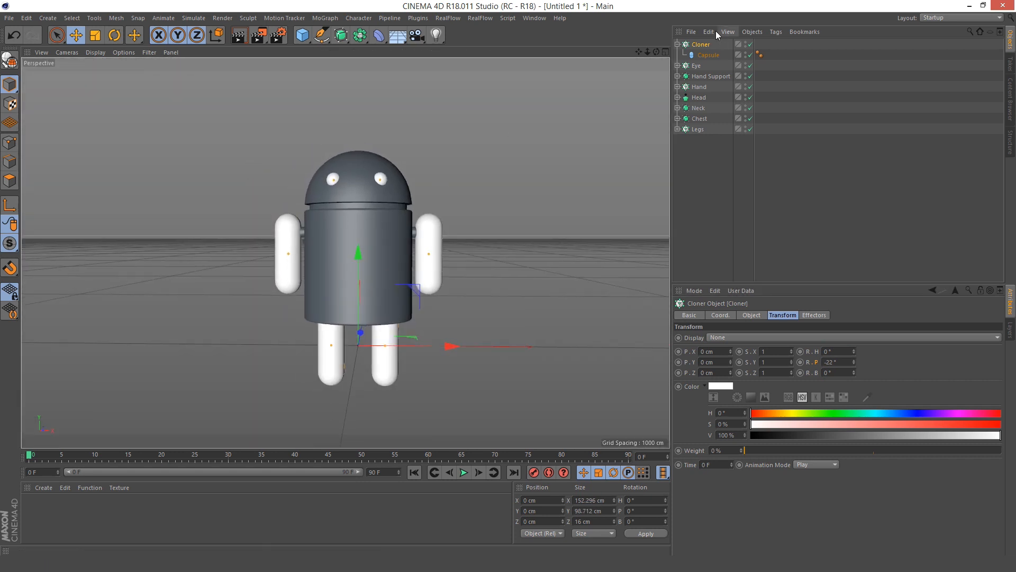
- Raise the capsule cloner onto the head by setting its Y position (P.Y) to 350 cm
left_click(720, 315)
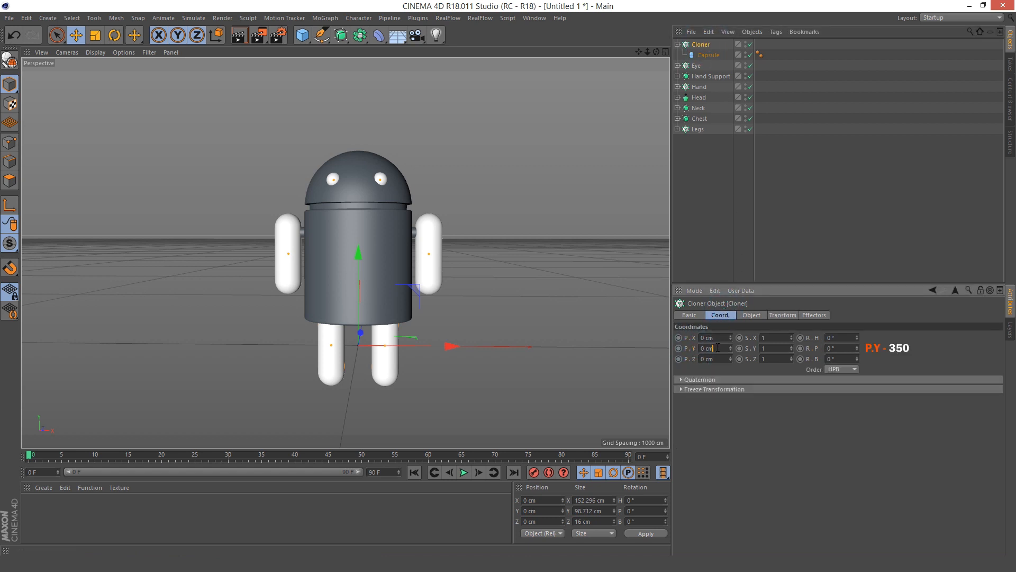
left_click_drag(718, 348, 687, 350)
key("Return")
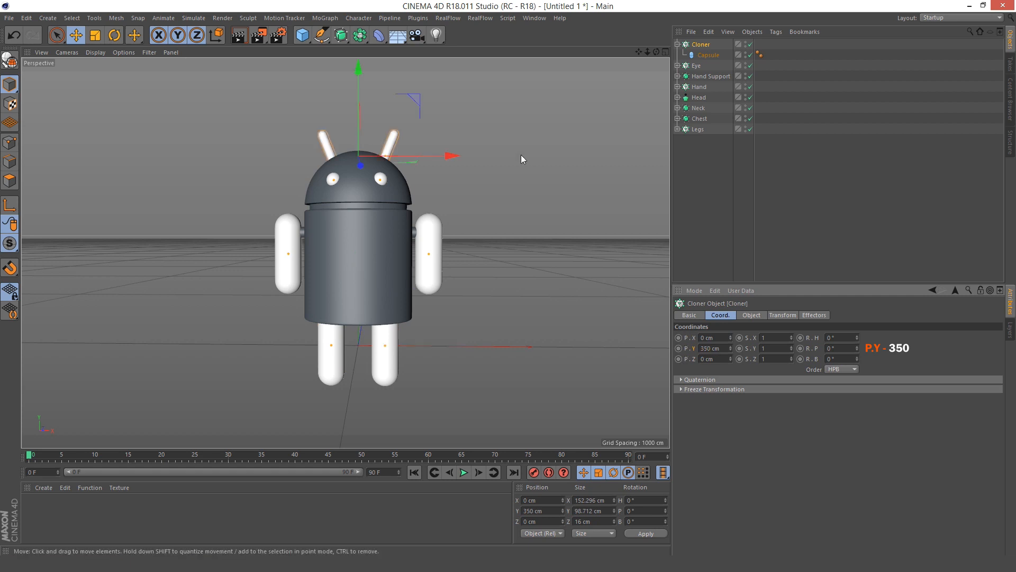
left_click_drag(438, 193, 646, 183, "alt")
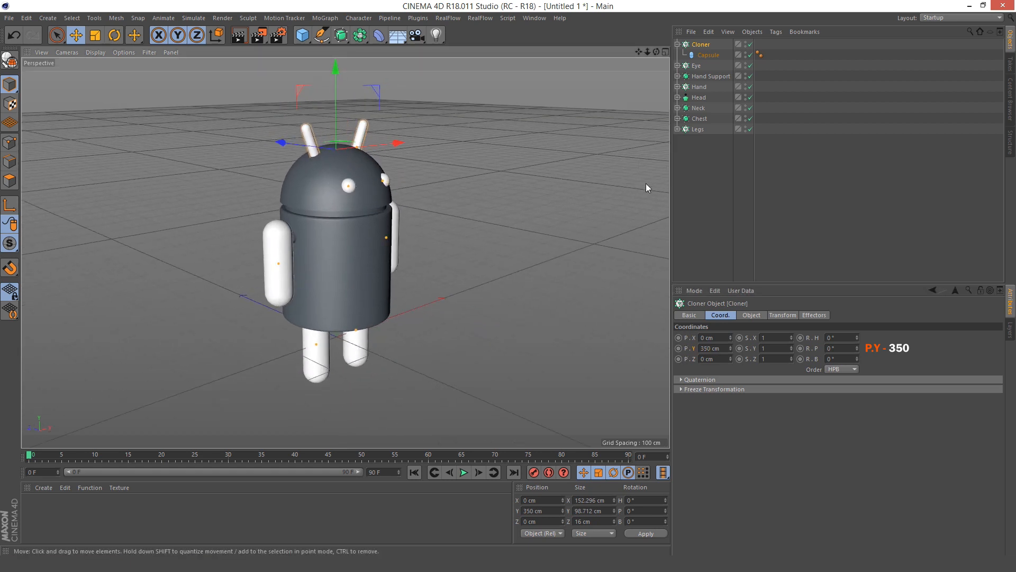
- Collapse the capsule cloner's hierarchy and rename the cloner as Ear
left_click(700, 162)
left_click(676, 44)
double_click(701, 45)
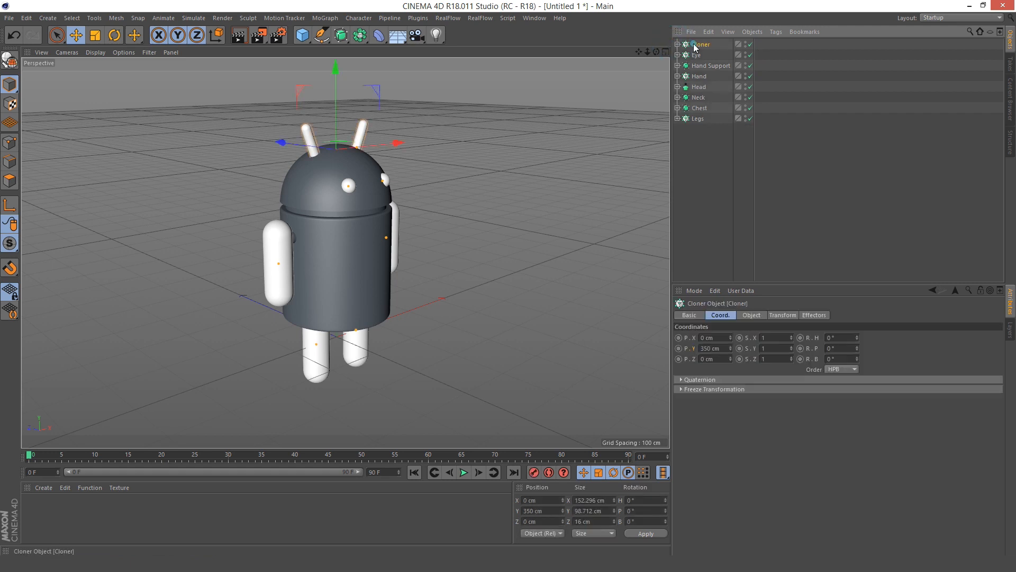
type("Ear")
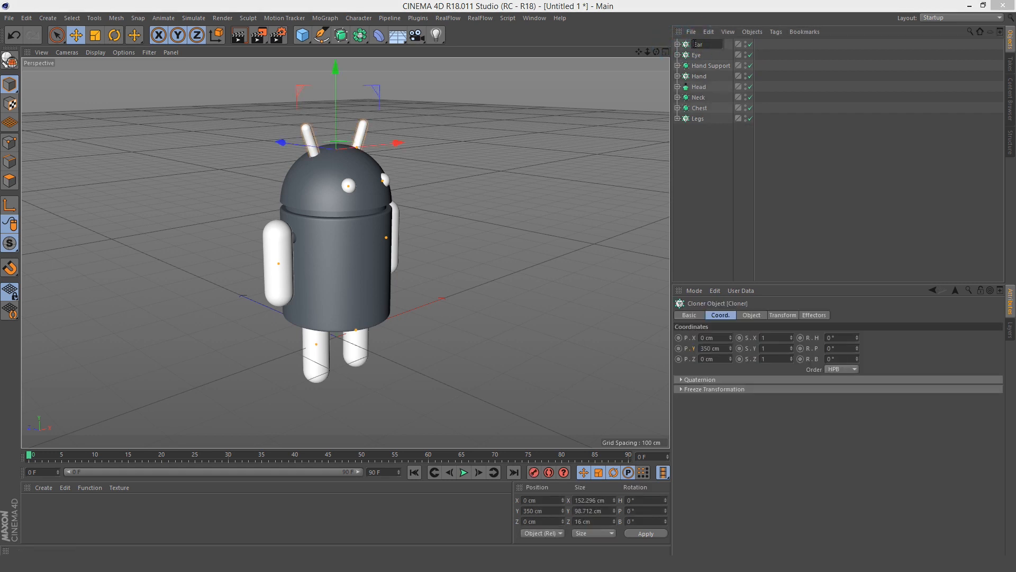
key("Return")
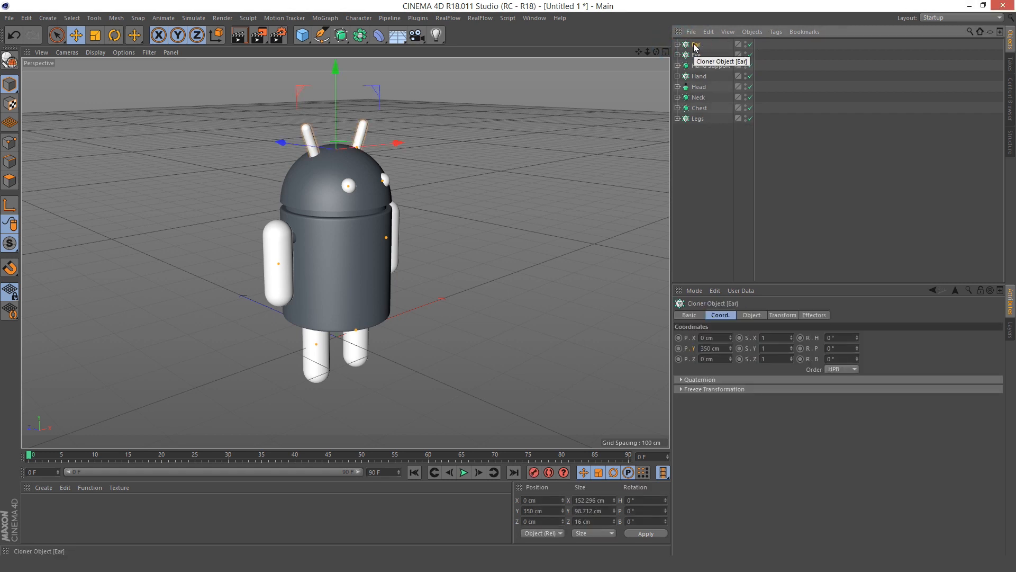
- Add a Floor object under the character and set its Y position (P.Y) to -75 cm
scroll(436, 231, "down", 2)
left_click_drag(416, 247, 365, 247, "alt")
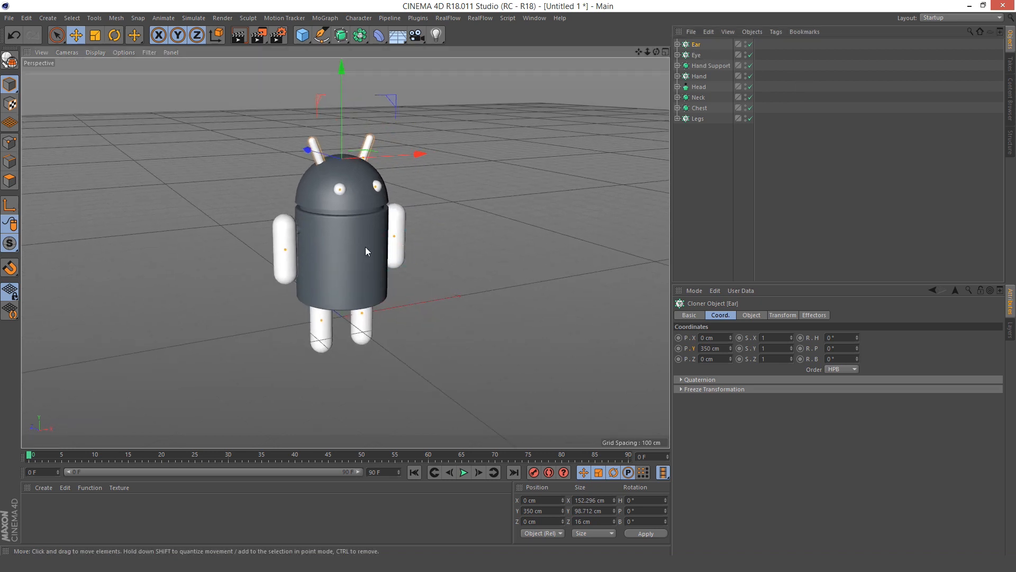
scroll(365, 247, "down", 1)
left_click_drag(399, 36, 450, 48)
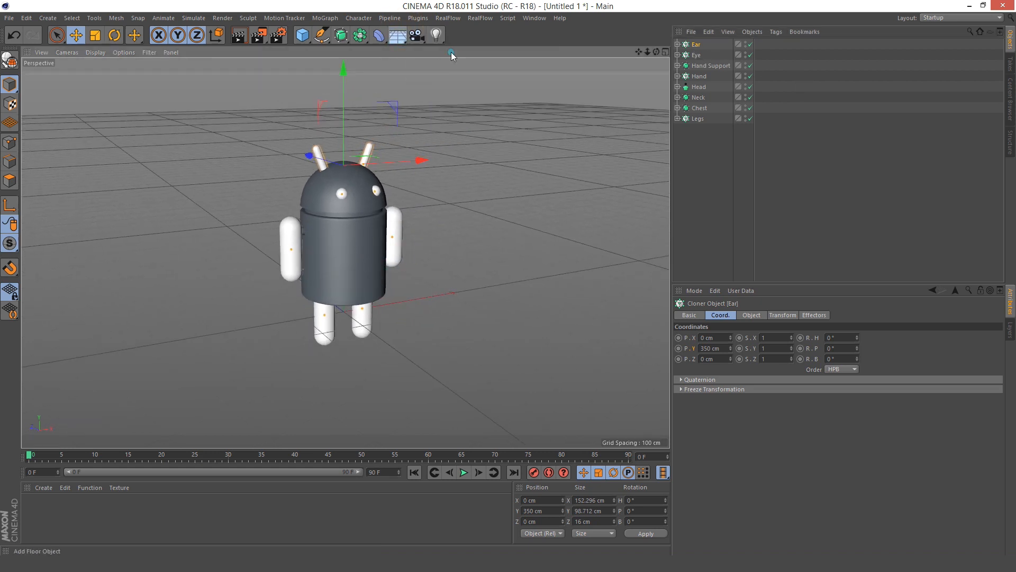
double_click(707, 347)
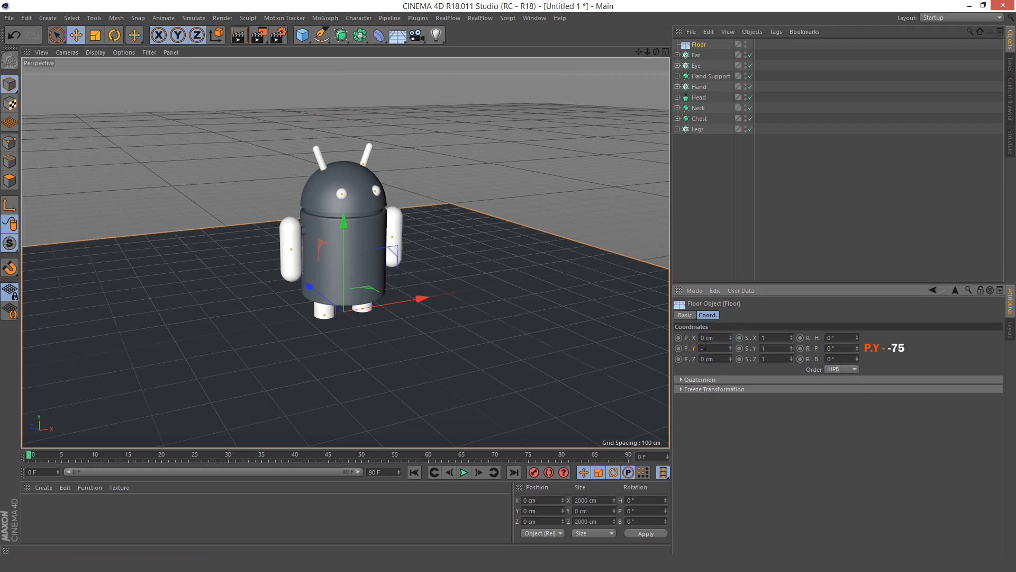
key("Return")
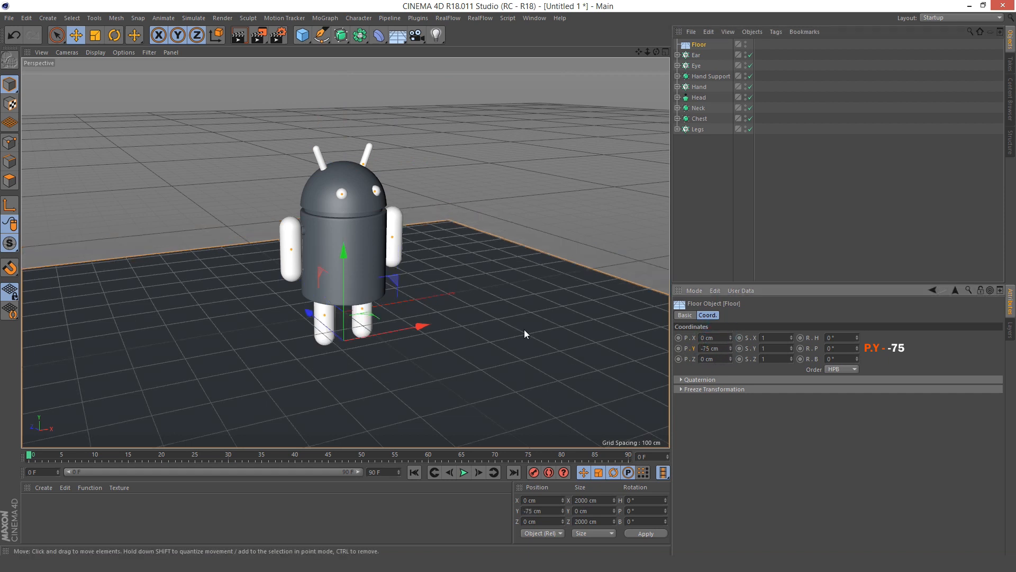
- Add a Background object and a Physical Sky to the scene
scroll(492, 316, "down", 1)
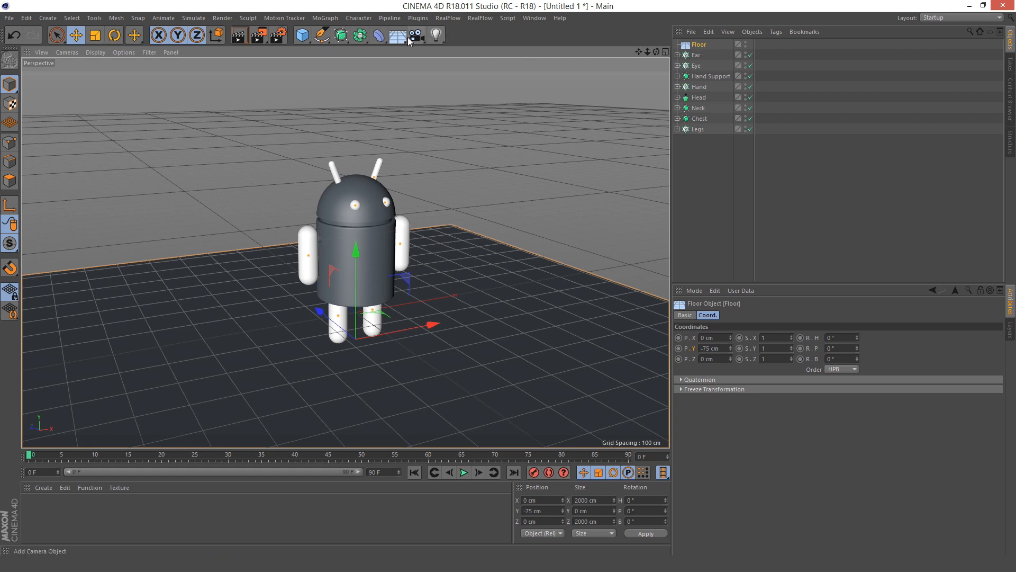
left_click_drag(398, 36, 452, 122)
left_click_drag(399, 37, 519, 53)
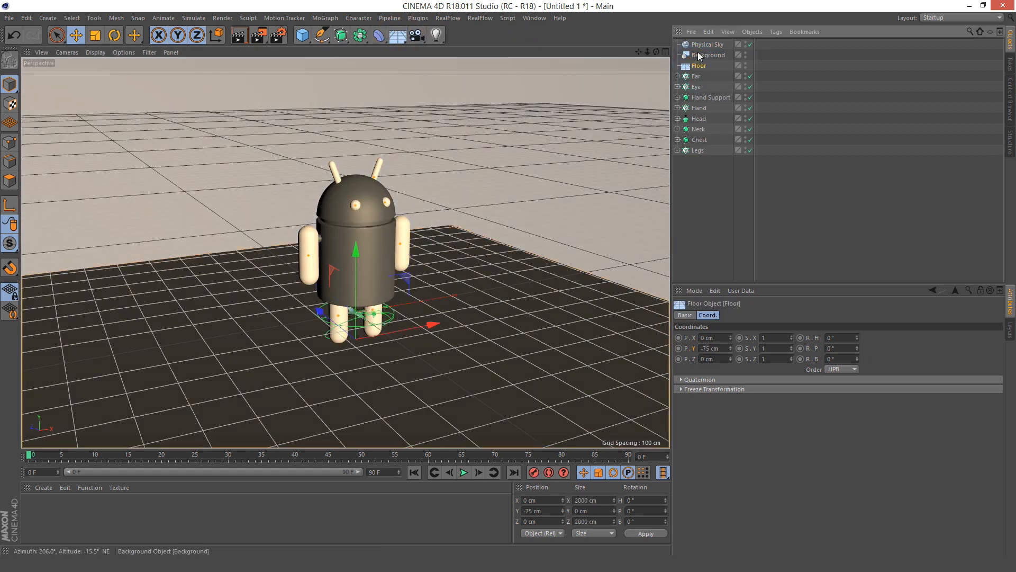
- Give the Physical Sky, Background and Floor Compositing tags with Compositing Background enabled
left_click(697, 66, "shift")
right_click(703, 48)
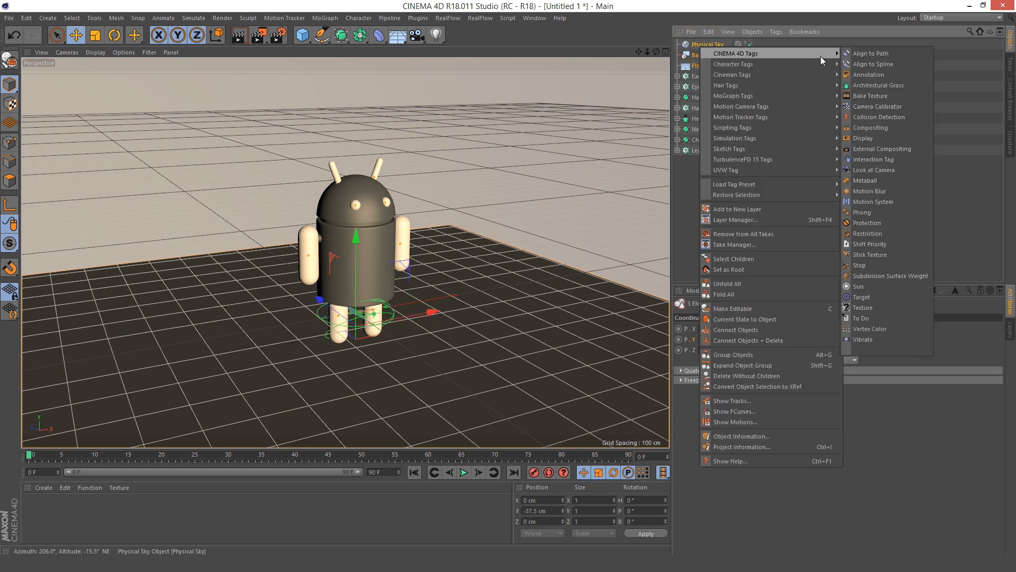
left_click(878, 127)
left_click(826, 337)
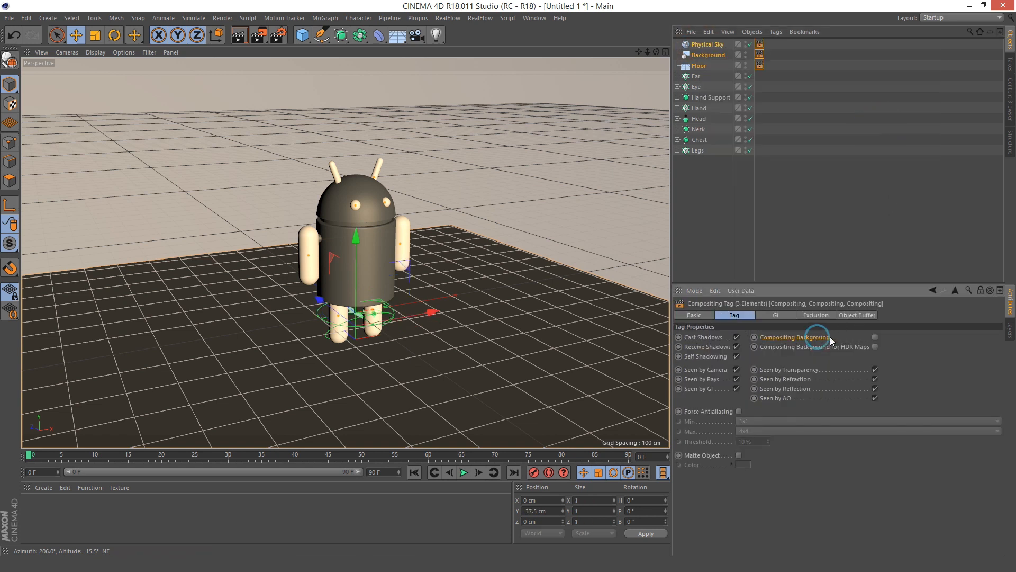
left_click(874, 338)
left_click(725, 180)
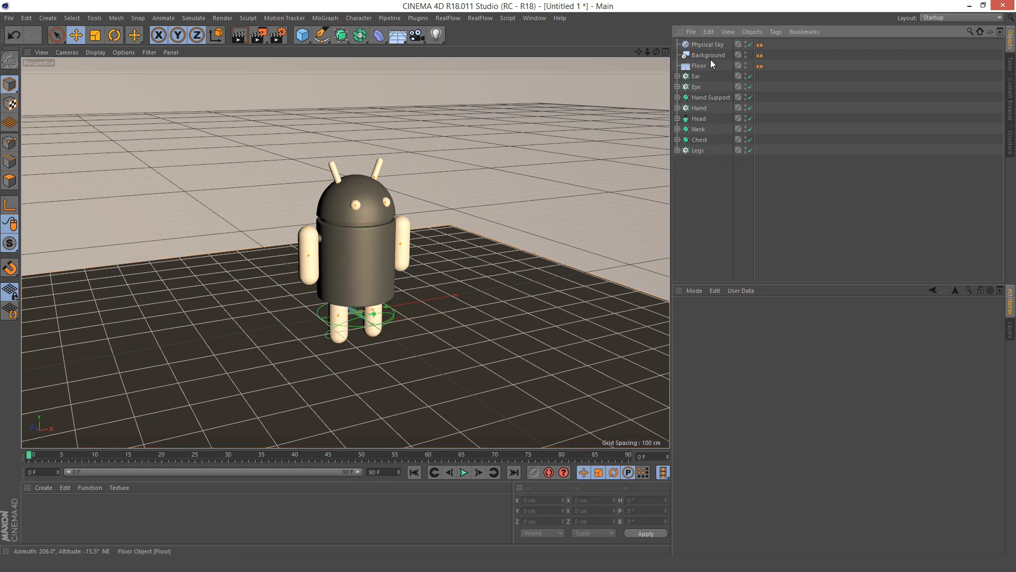
- Disable Seen by Camera in the Physical Sky's Compositing tag
left_click(707, 43)
left_click(759, 44)
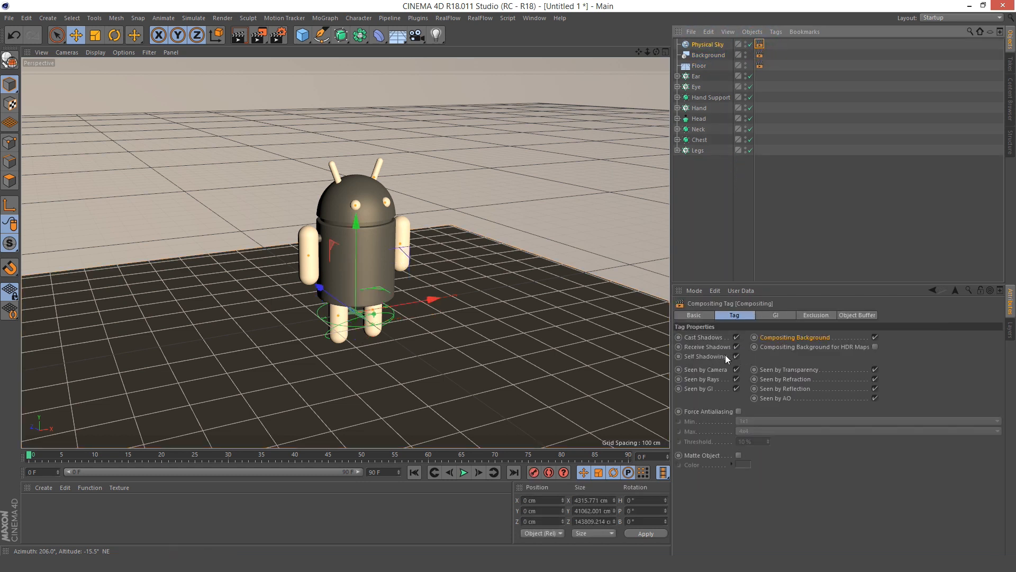
left_click(719, 369)
left_click(737, 370)
left_click(702, 168)
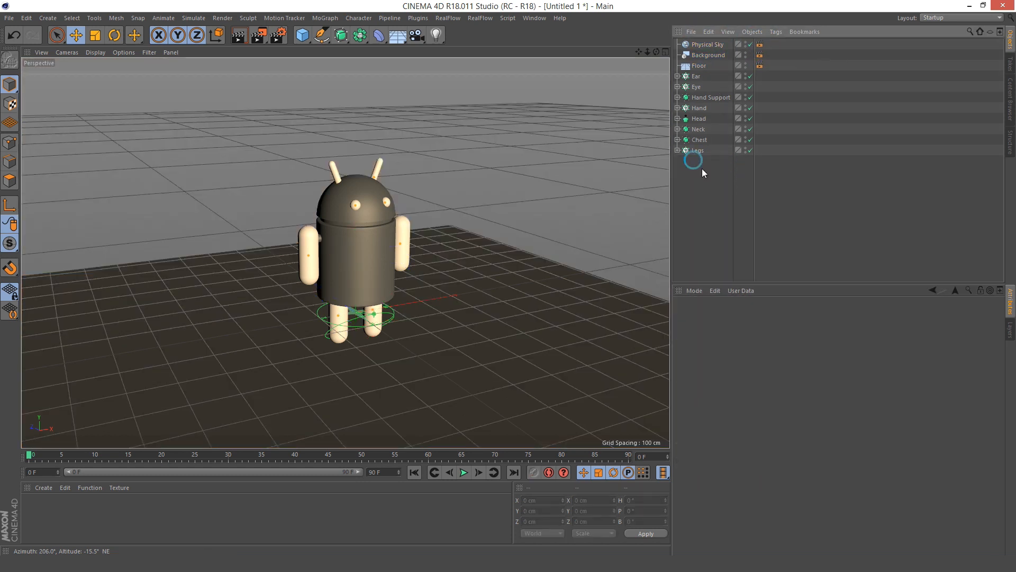
- Add a light to the scene and set its pitch rotation (R.P) to -90°
left_click_drag(433, 40, 547, 87)
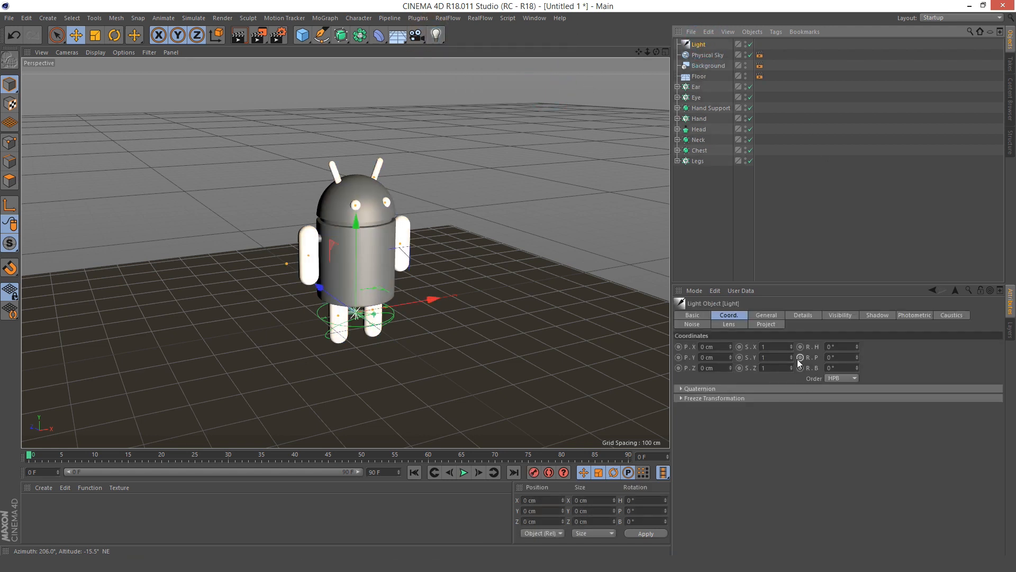
left_click(829, 358)
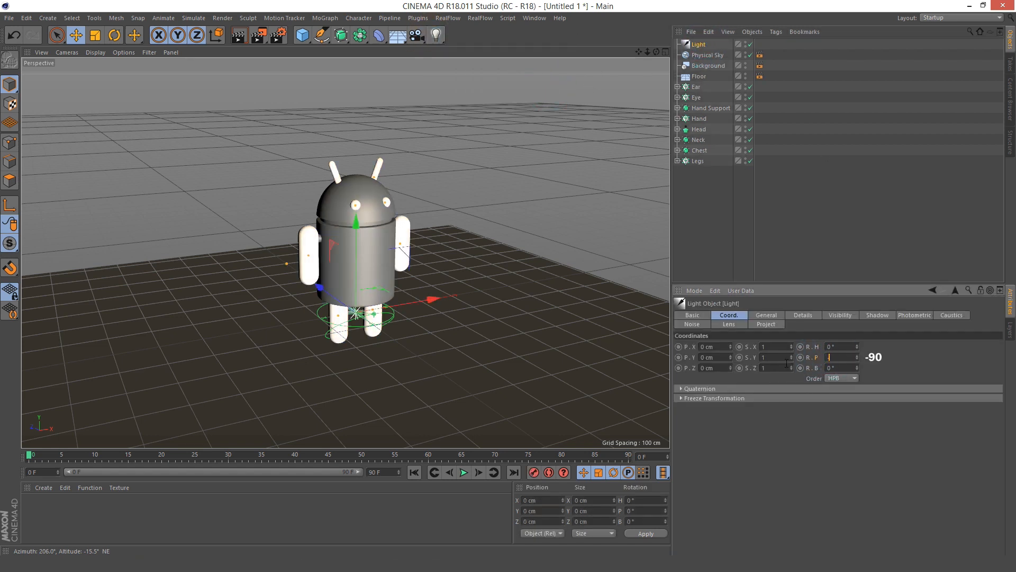
key("Return")
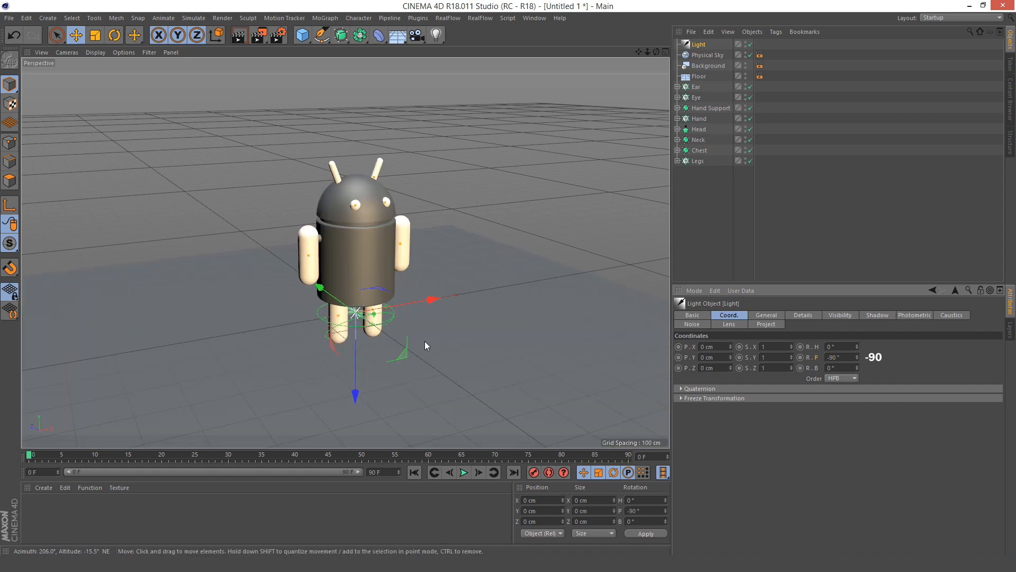
left_click_drag(413, 311, 383, 289, "alt")
- Create a new material and set its color to green with H 90°, S 100% and V 100%
left_click(85, 520)
double_click(87, 524)
double_click(33, 506)
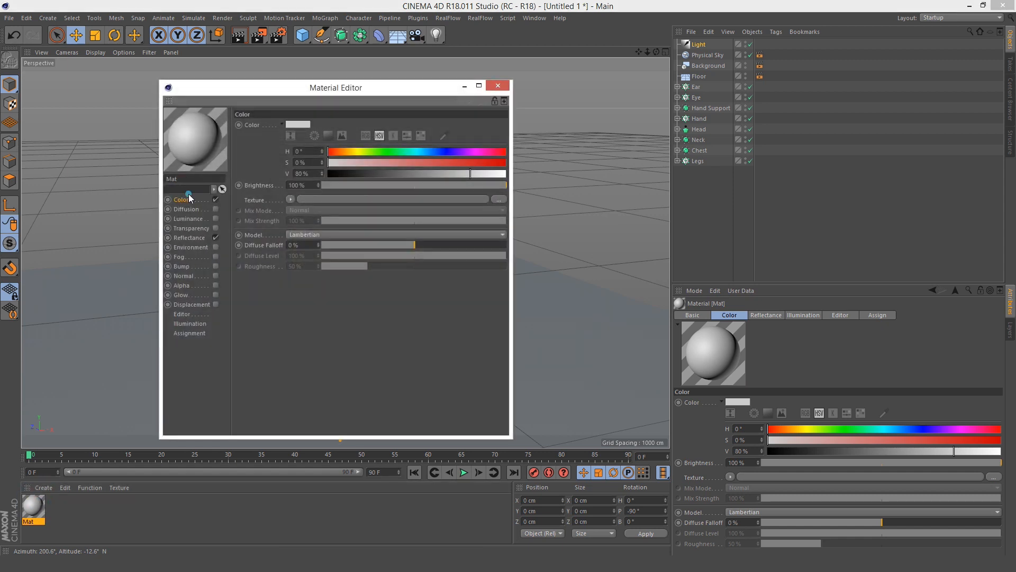
left_click(298, 151)
type("90")
key("Tab")
type("100")
key("Tab")
type("10")
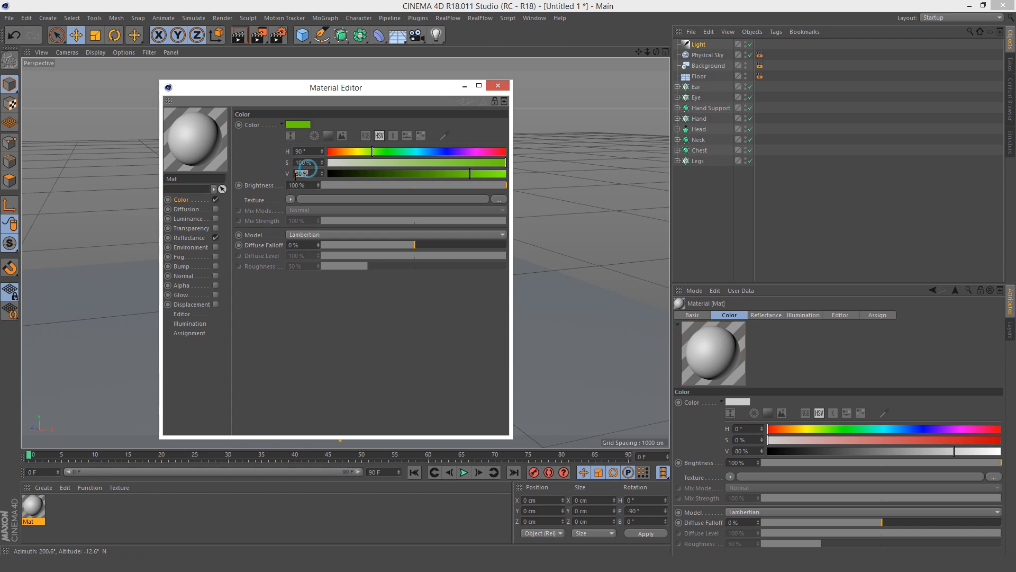
type("0")
key("Return")
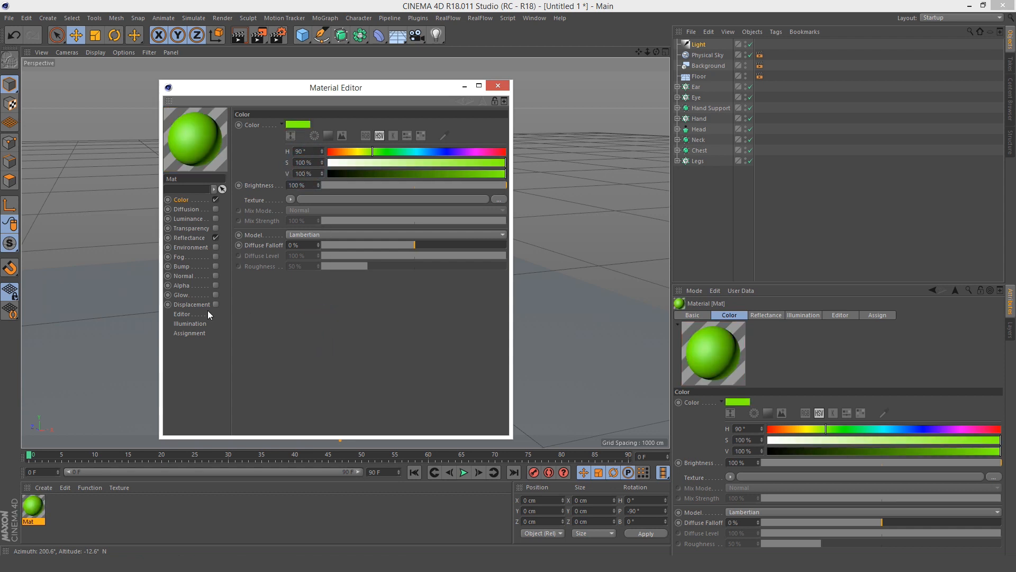
- Add a Reflection (Legacy) layer to the green material's reflectance with a layer color brightness of 30%
left_click(189, 238)
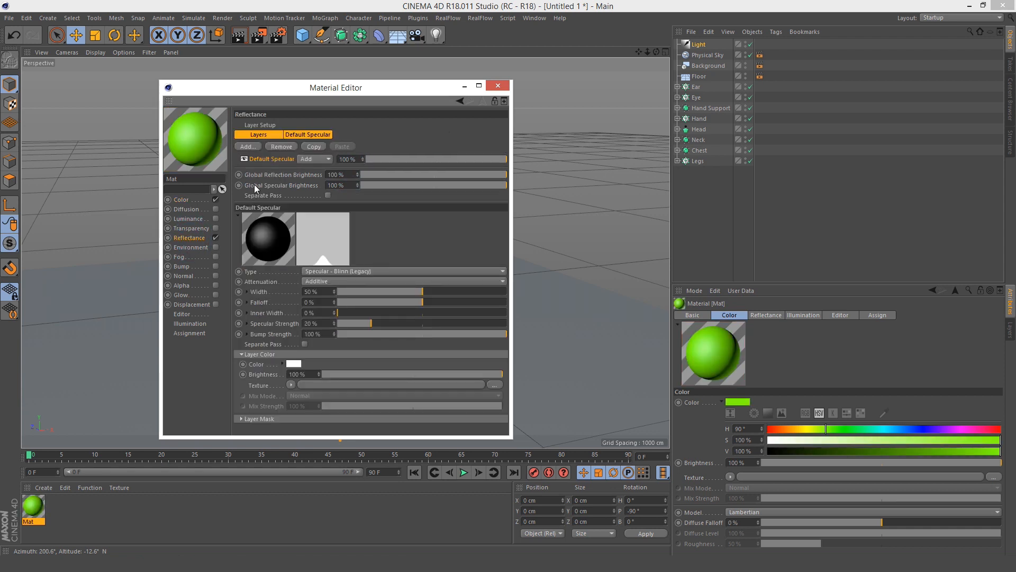
left_click(249, 147)
left_click(292, 247)
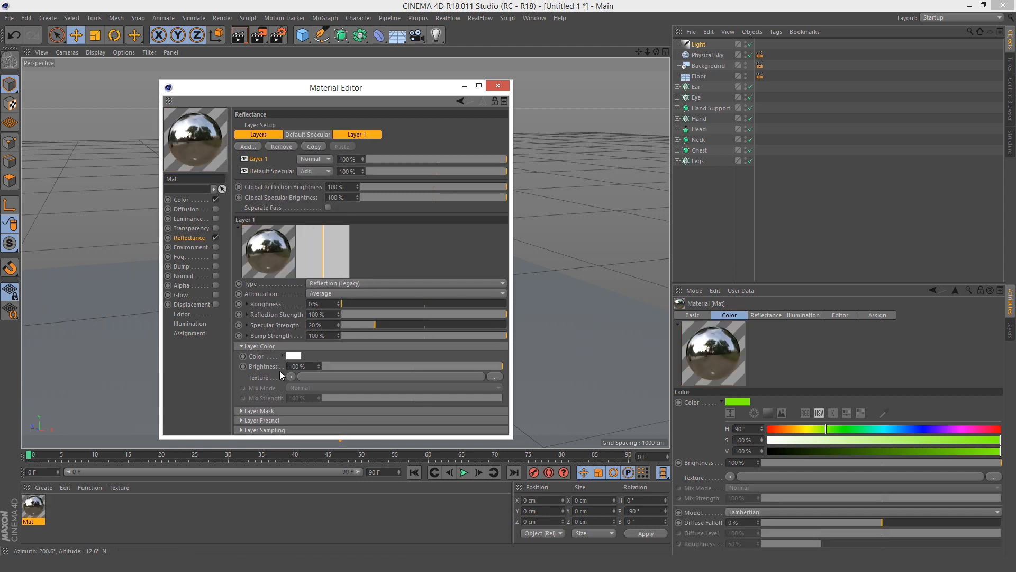
left_click(303, 366)
type("30")
key("Return")
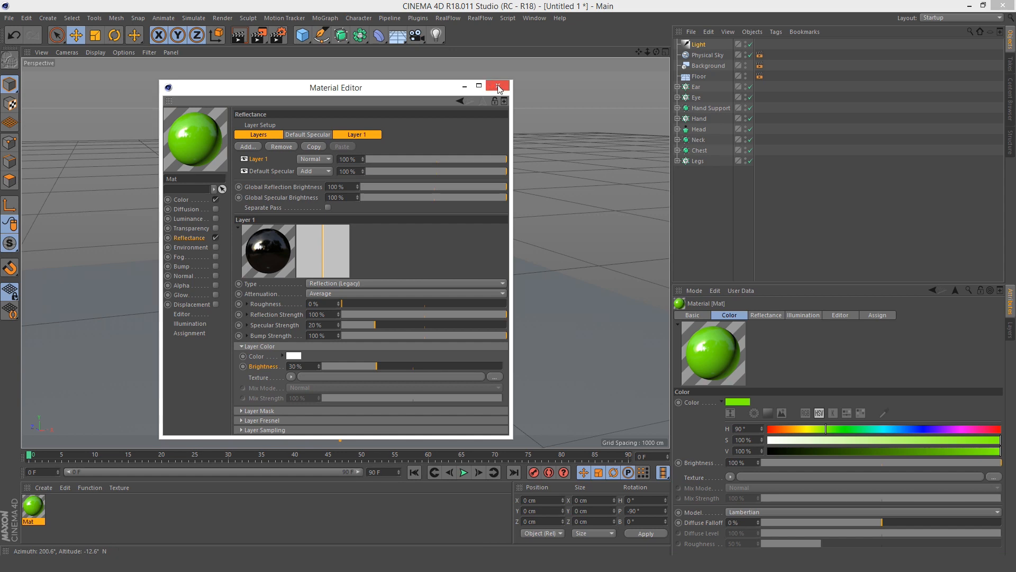
left_click(498, 86)
- Create a second material and set its color to orange with H 25°, S 100% and V 100%
double_click(83, 511)
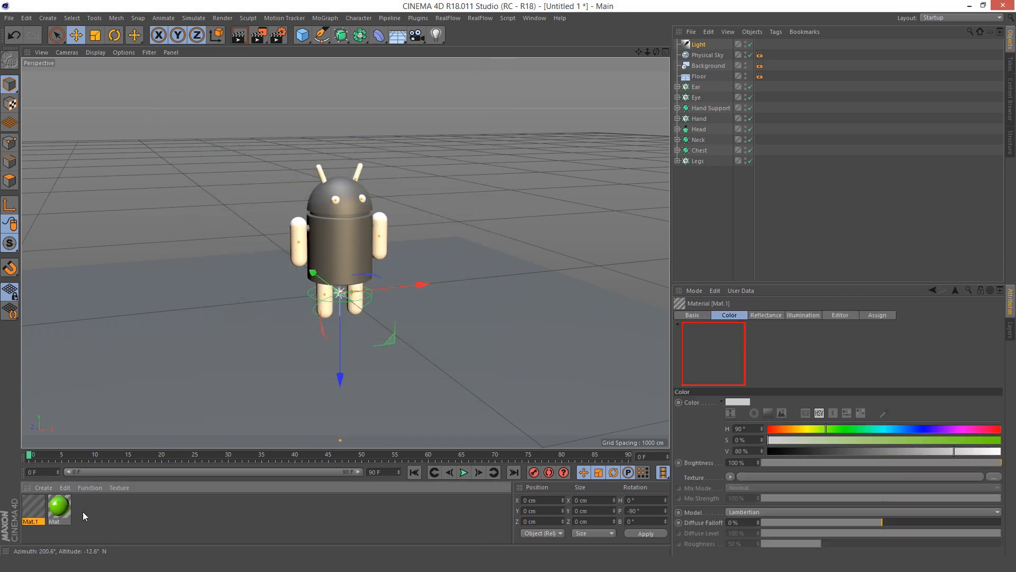
double_click(37, 507)
left_click(177, 183)
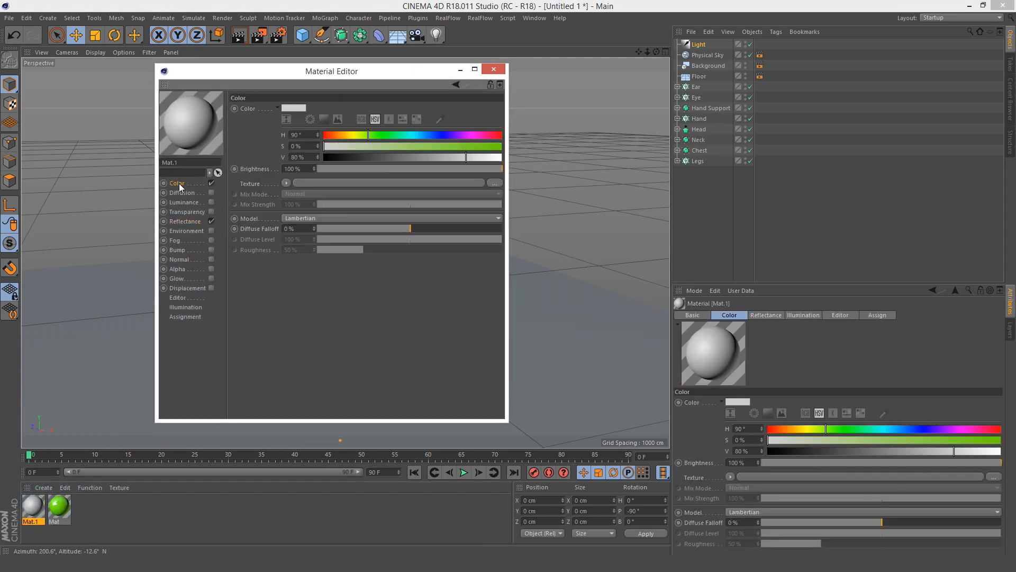
mouse_move(308, 136)
left_mouse_down()
mouse_move(271, 134)
mouse_move(291, 154)
left_mouse_up()
type("100100")
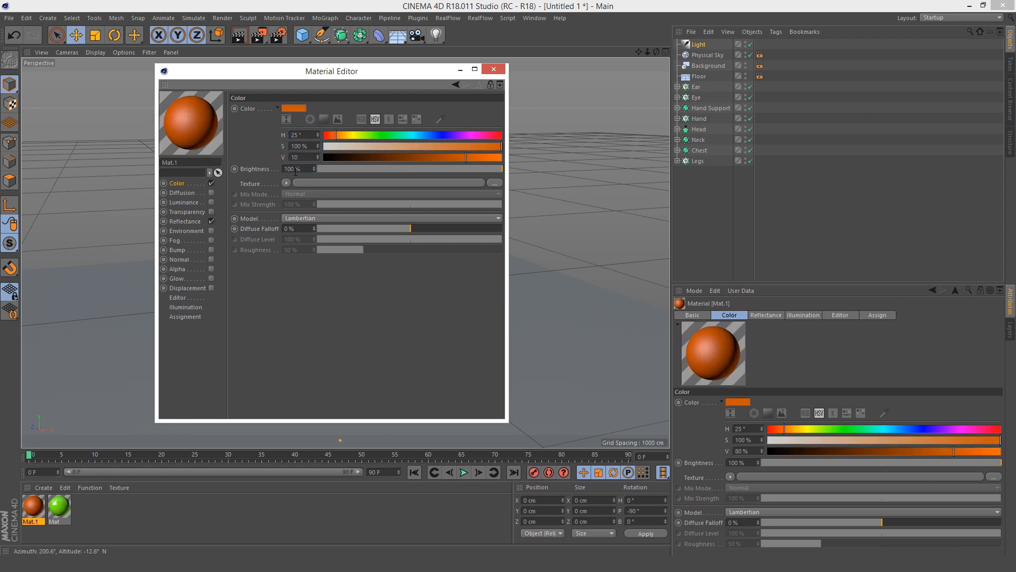
left_click(304, 293)
- Add a Reflection (Legacy) layer to the orange material's reflectance with a layer color brightness of 30%
left_click(185, 221)
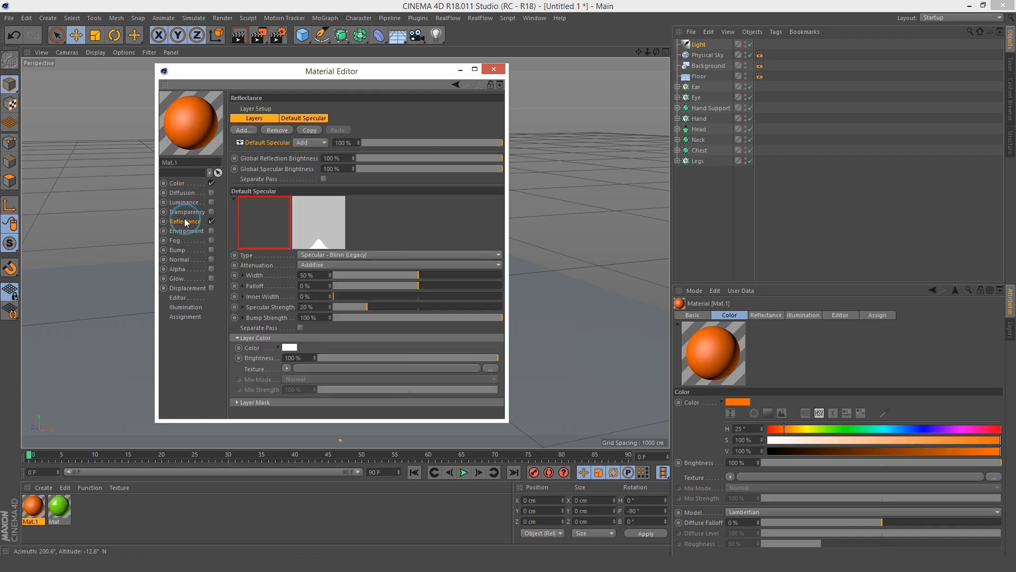
left_click(244, 130)
left_click(288, 231)
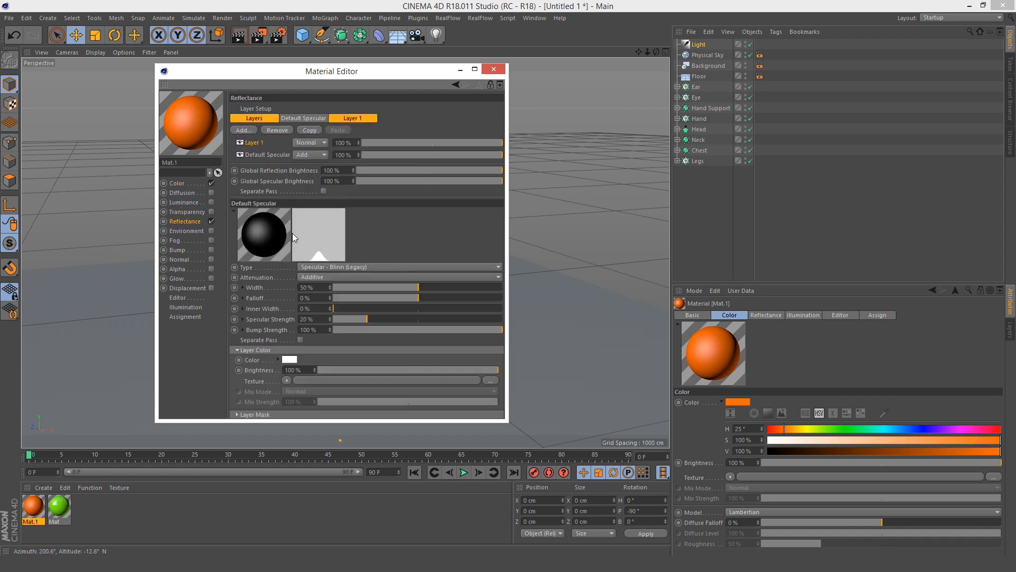
double_click(292, 349)
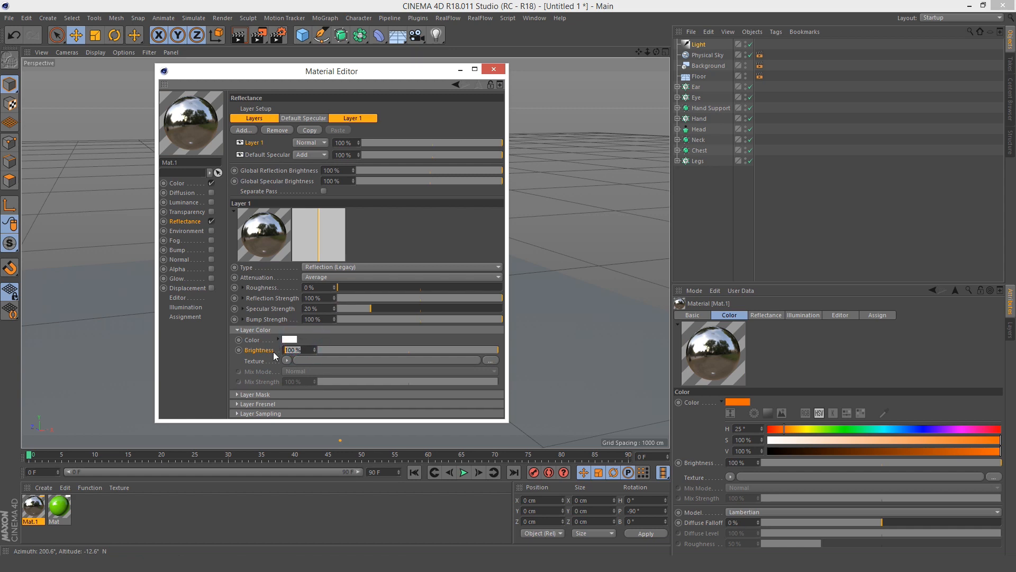
type("30")
key("Return")
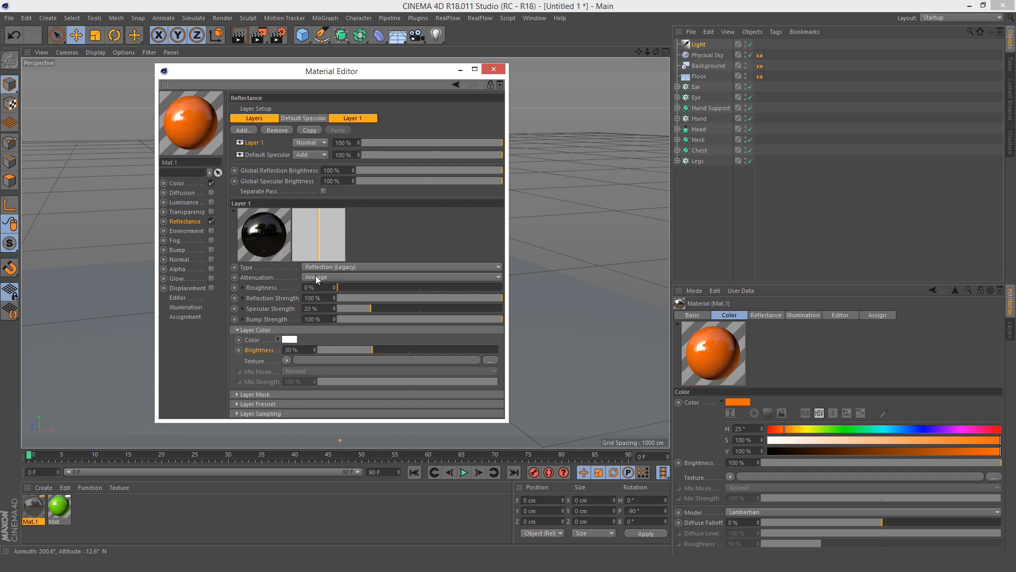
left_click(493, 69)
- Create a third material and set its color to near-black with H 0° and V 10%
double_click(130, 508)
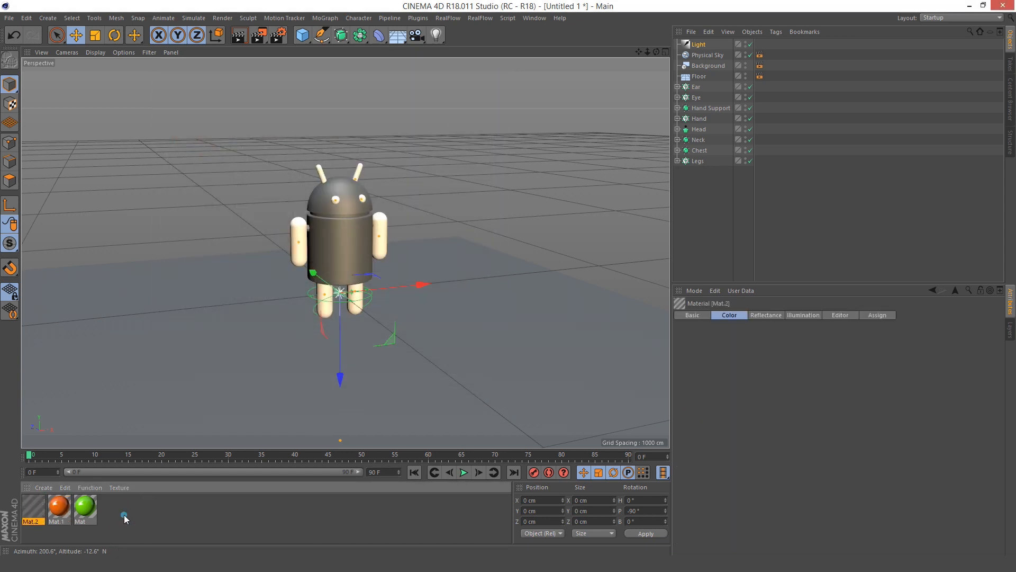
double_click(33, 510)
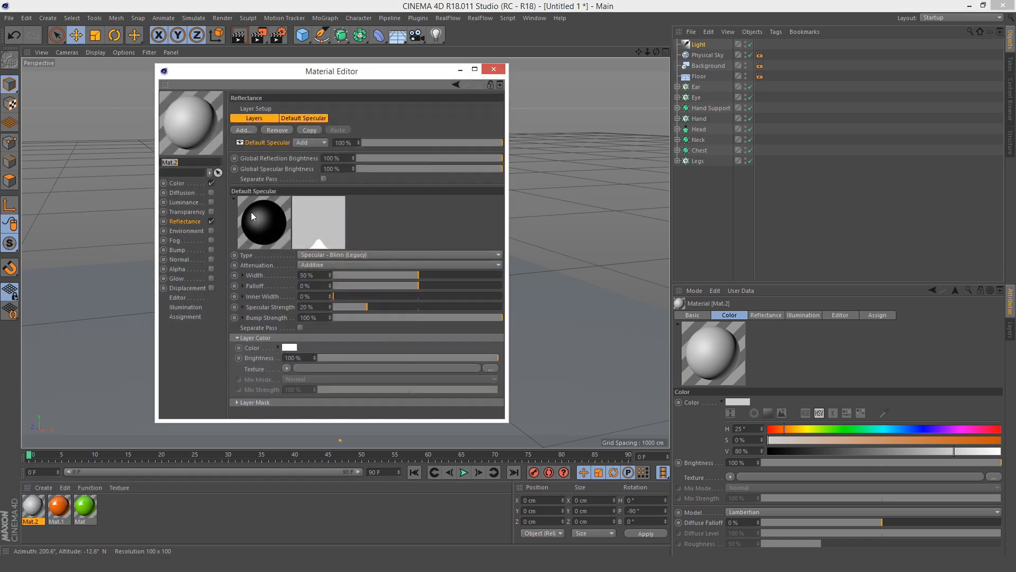
left_click(185, 182)
double_click(300, 135)
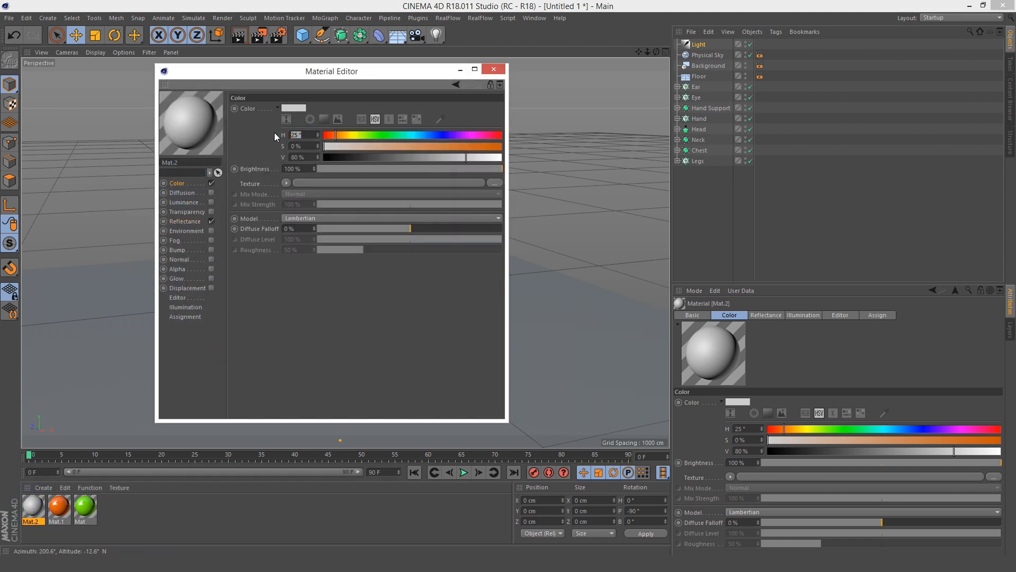
type("0")
double_click(311, 157)
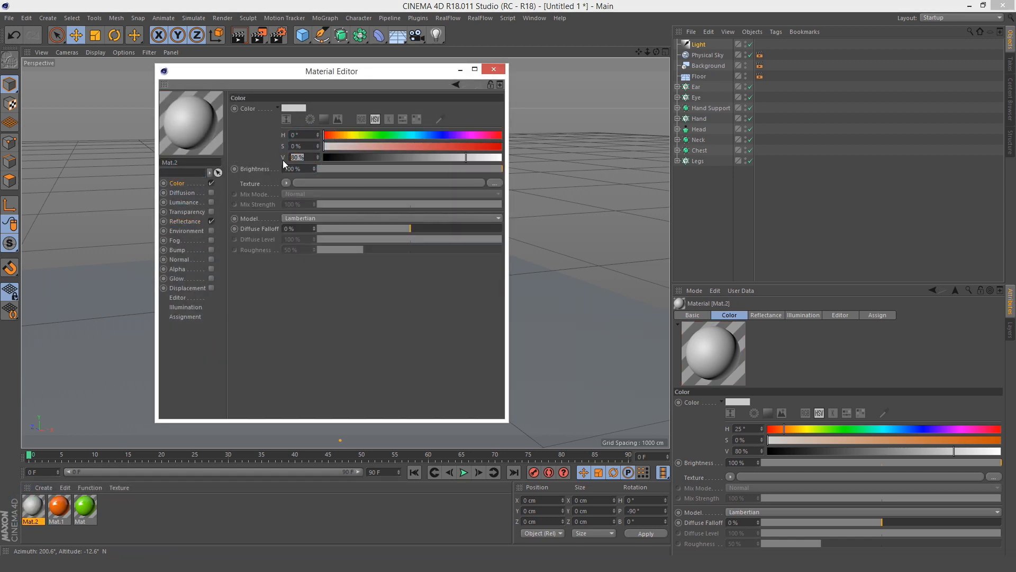
type("10")
key("Return")
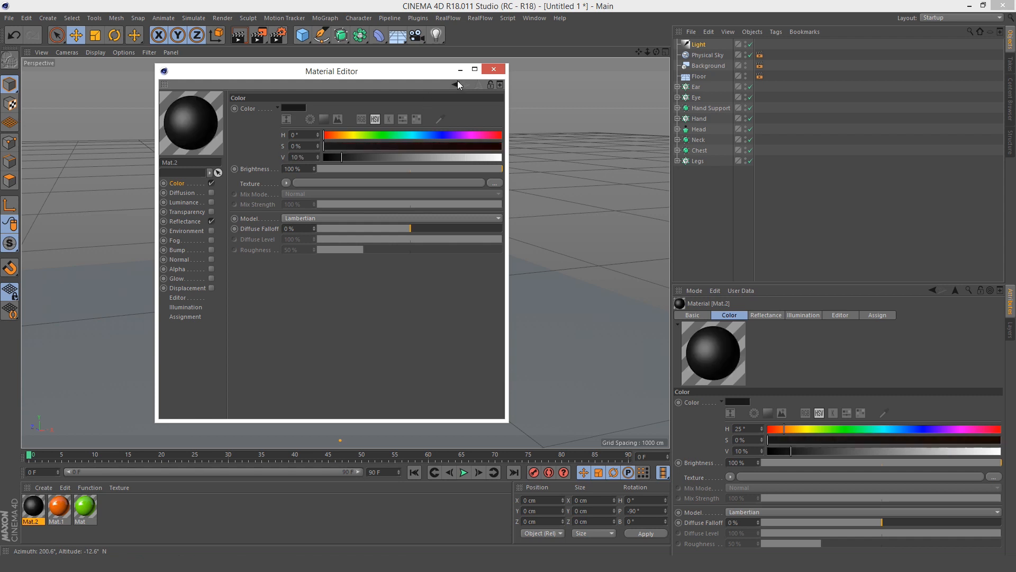
left_click(492, 70)
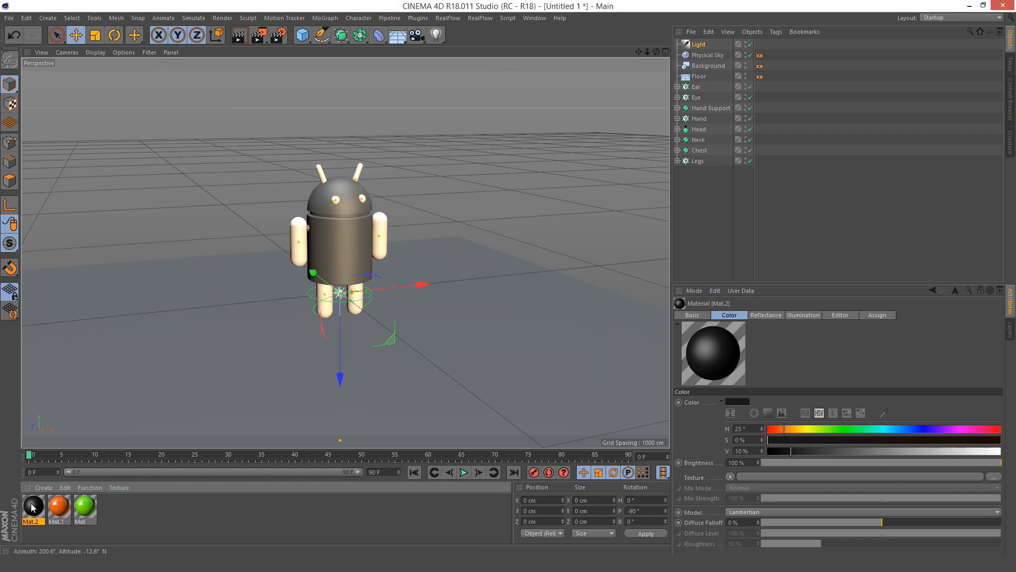
- Apply the black material to the Floor and Background objects
left_click_drag(31, 506, 700, 77)
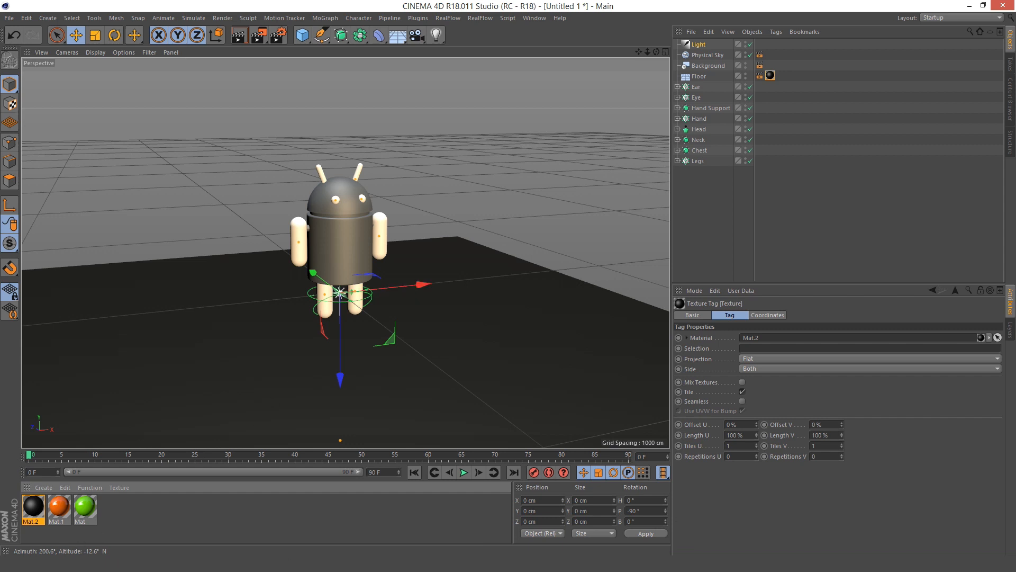
left_click_drag(45, 519, 709, 66)
scroll(365, 237, "up", 4)
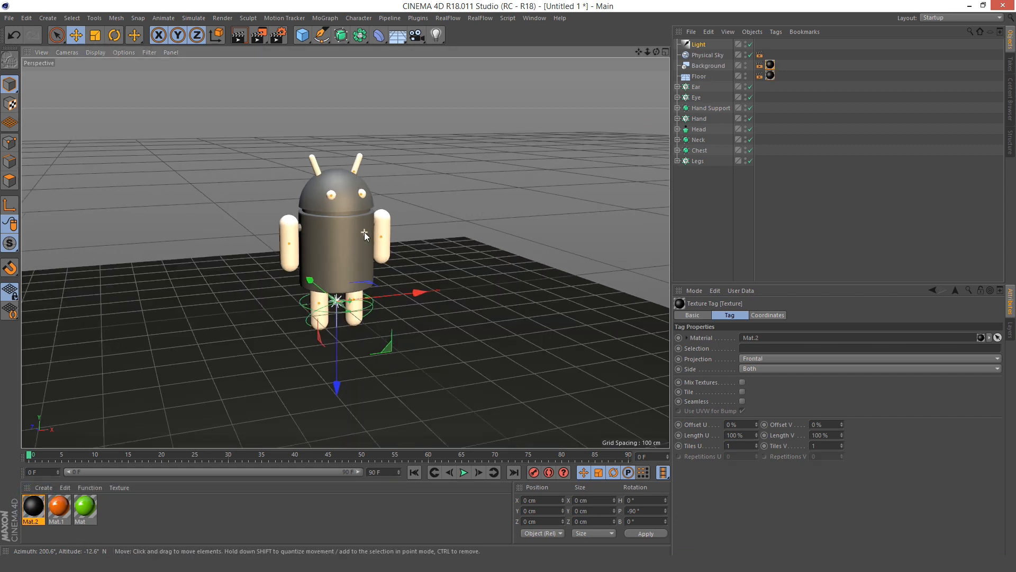
- Apply the green material to the Legs, Chest, Head, Hand and Ear objects
left_click(86, 508)
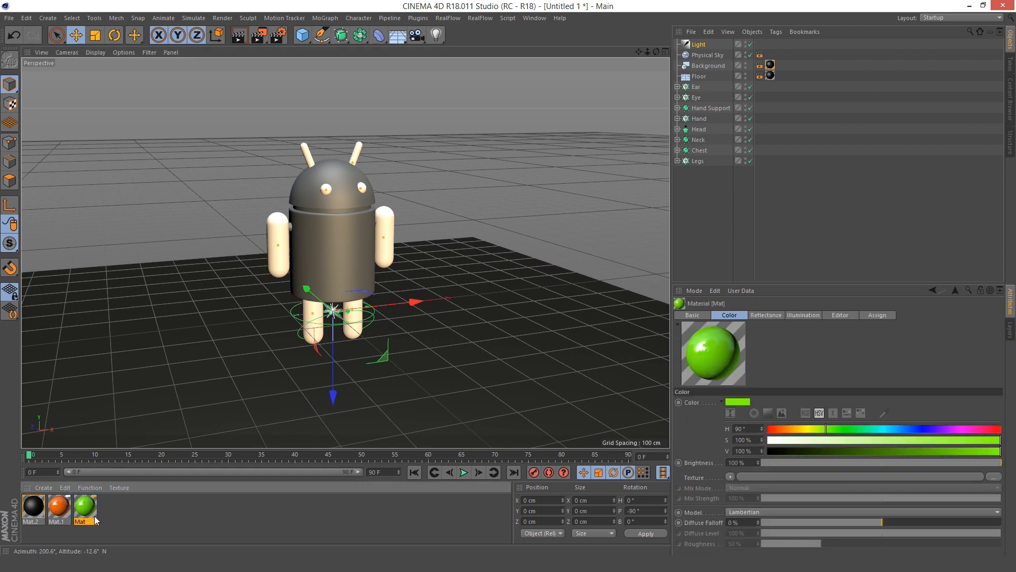
left_click_drag(108, 487, 699, 160)
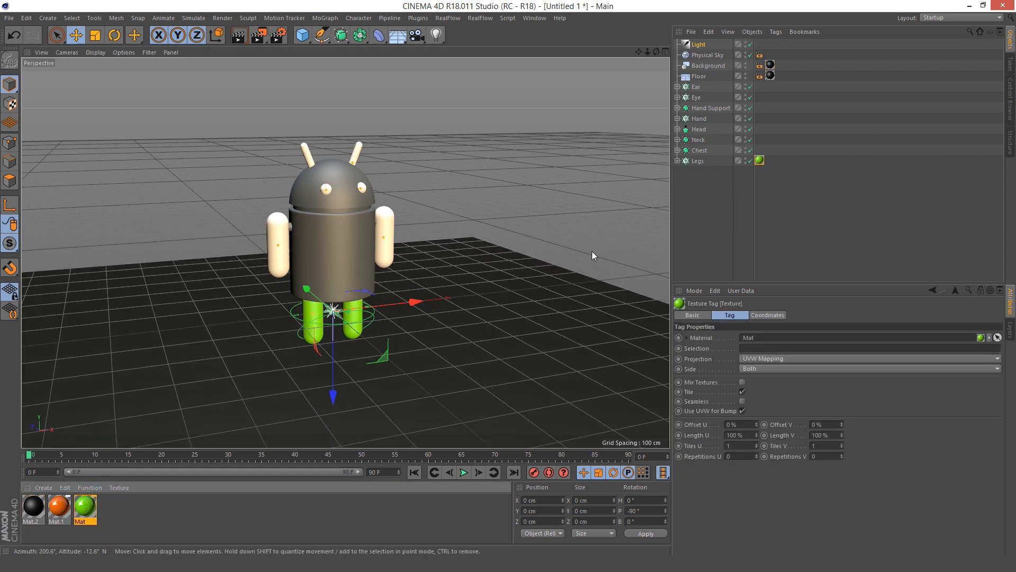
left_click_drag(84, 512, 336, 292)
left_click_drag(89, 510, 548, 326)
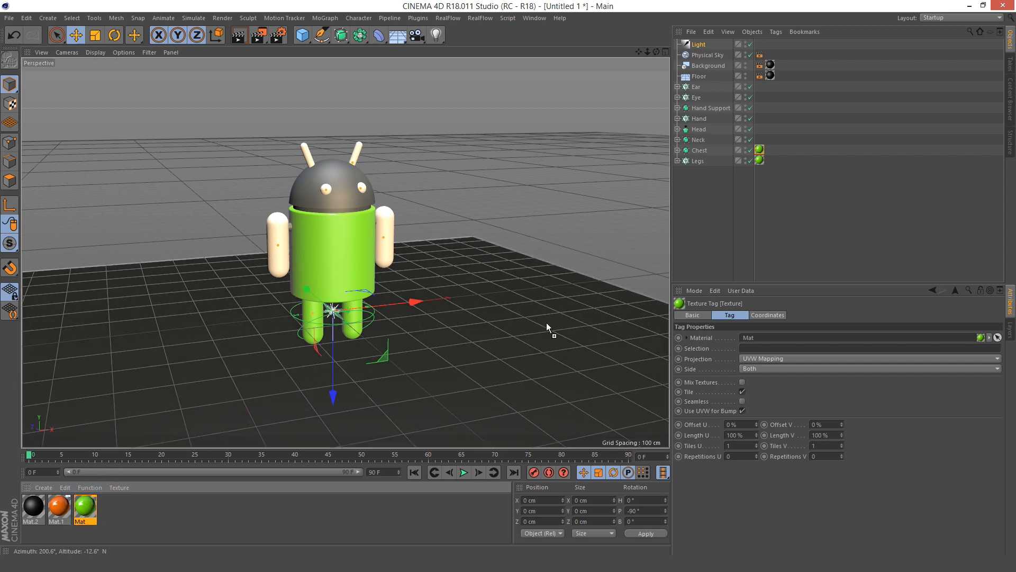
left_click_drag(763, 184, 708, 130)
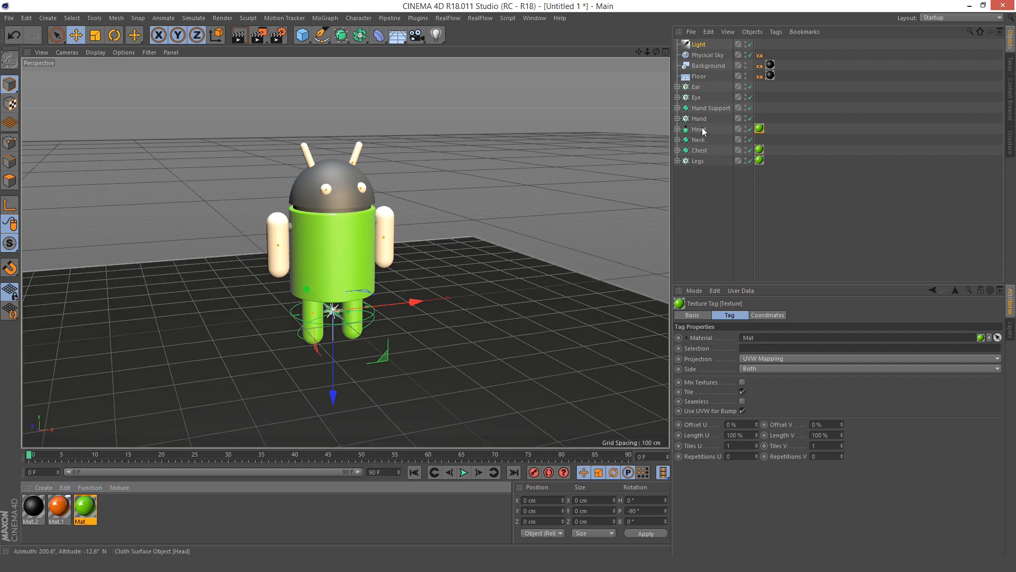
left_click_drag(82, 510, 700, 119)
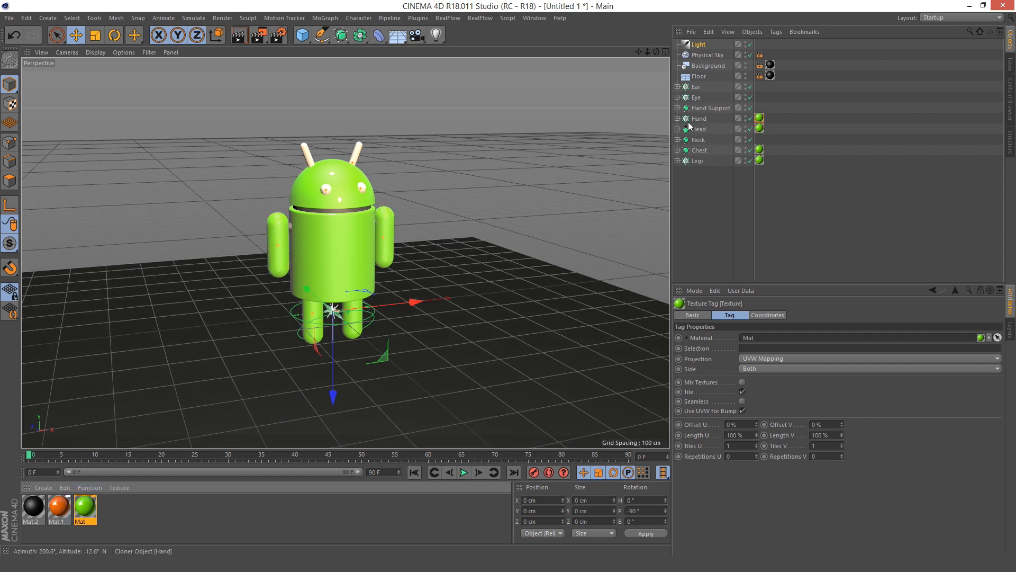
left_click_drag(87, 506, 693, 87)
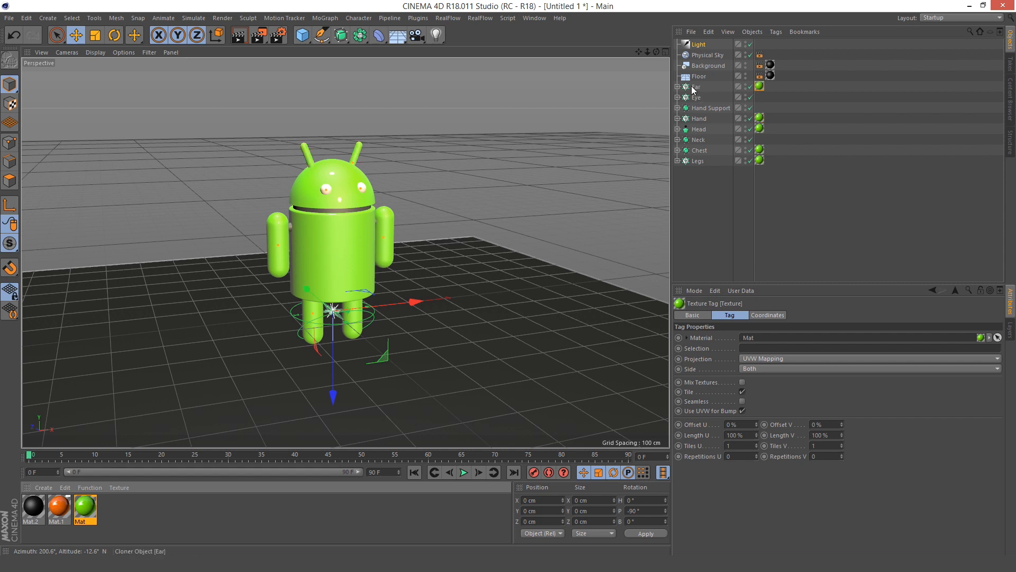
- Apply the orange material to the Eye, Hand Support and Neck objects
left_click(59, 509)
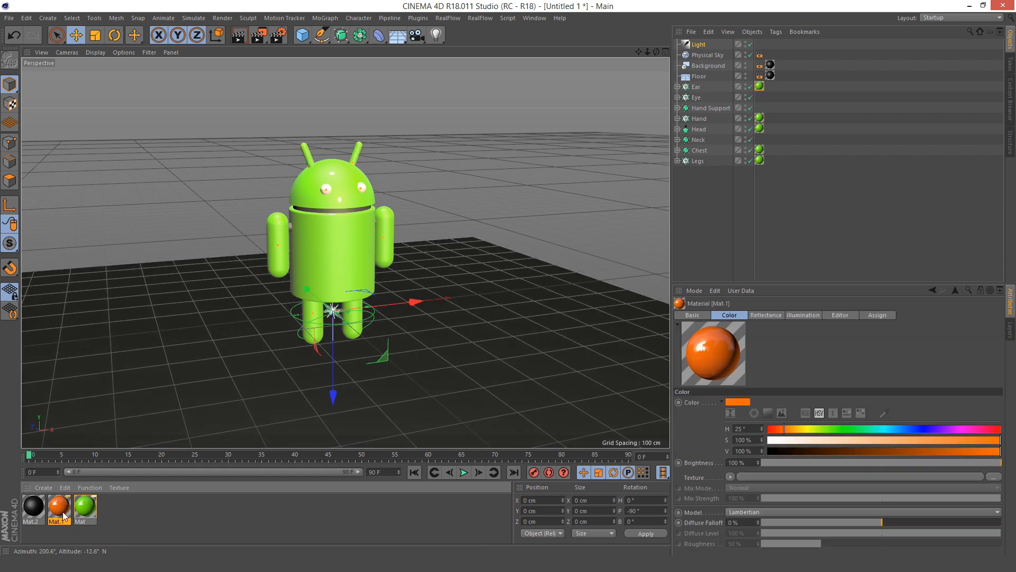
left_click_drag(64, 515, 694, 101)
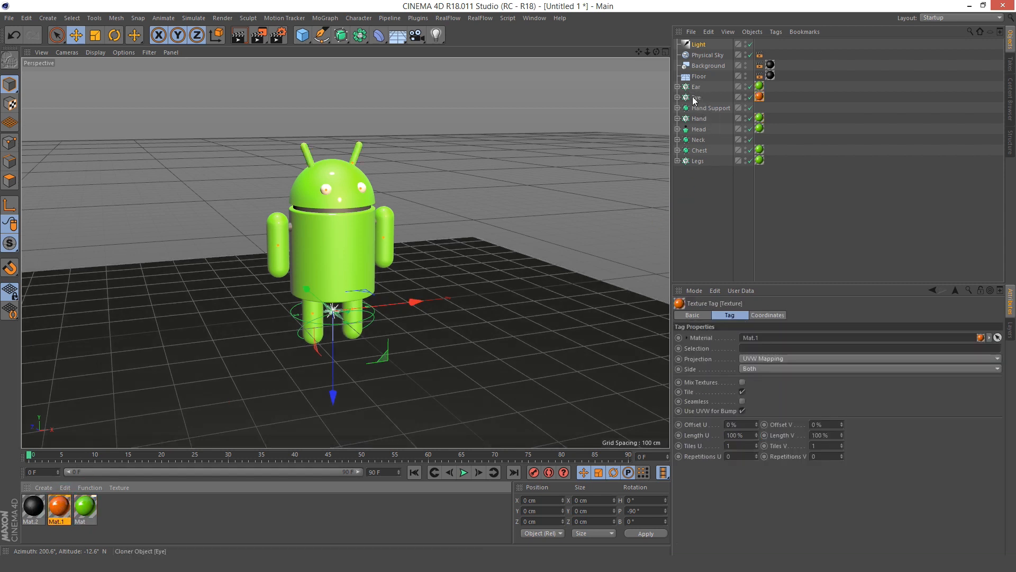
left_click_drag(58, 509, 700, 109)
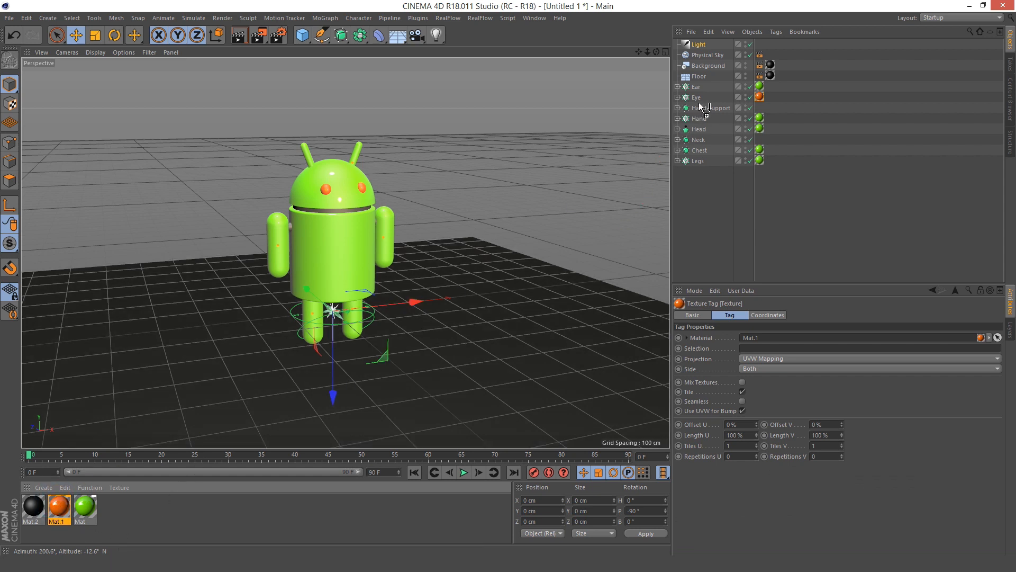
left_click_drag(60, 505, 698, 139)
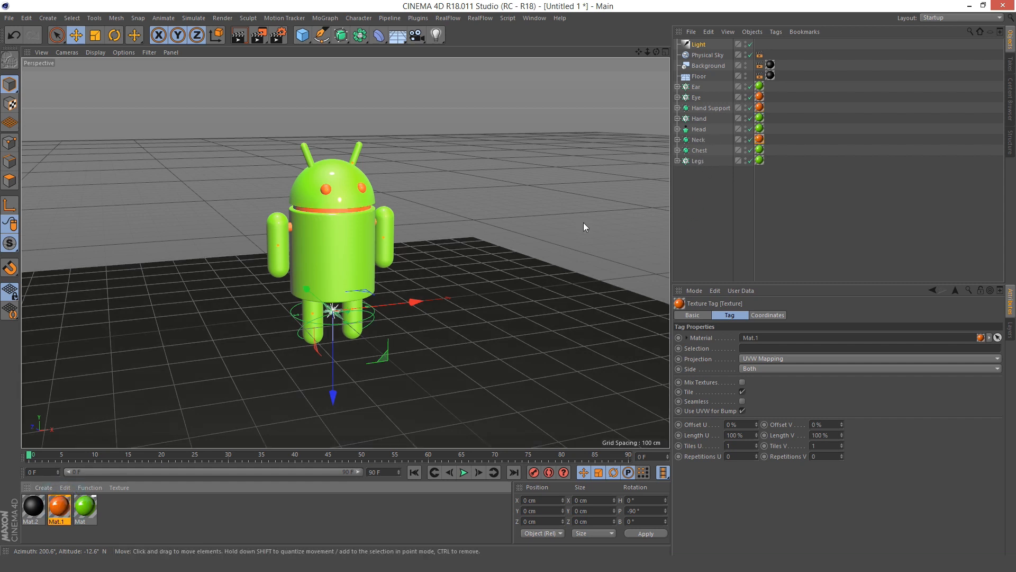
scroll(415, 262, "up", 2)
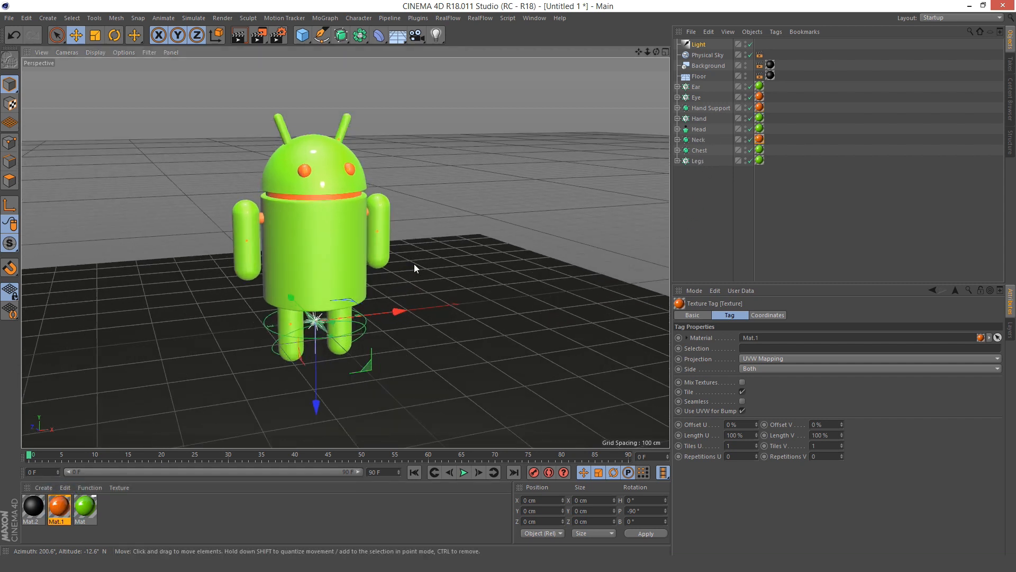
scroll(414, 264, "down", 2)
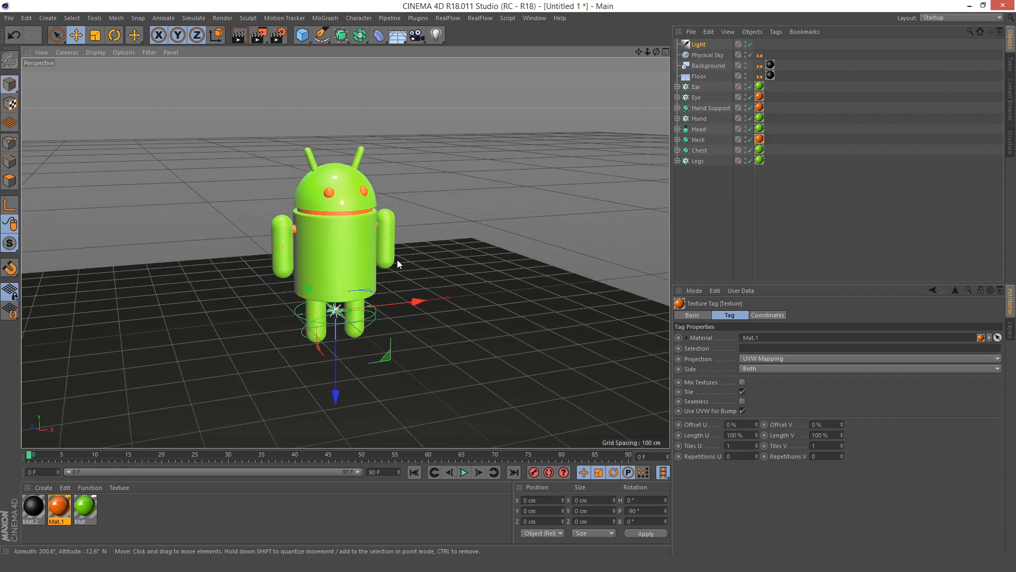
- Add the Ambient Occlusion and Global Illumination effects to the render settings
left_click(279, 35)
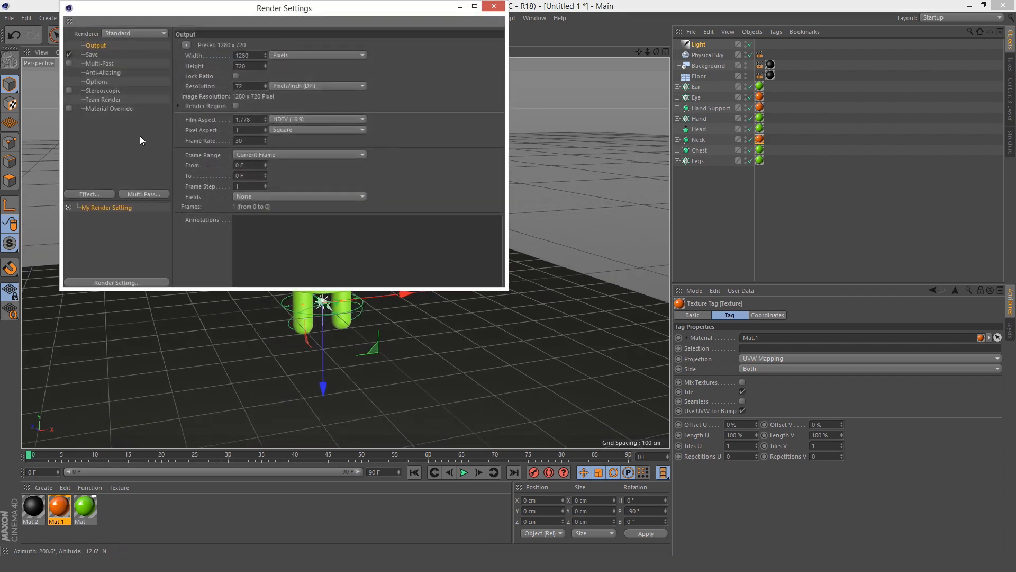
left_click(86, 194)
left_click(155, 263)
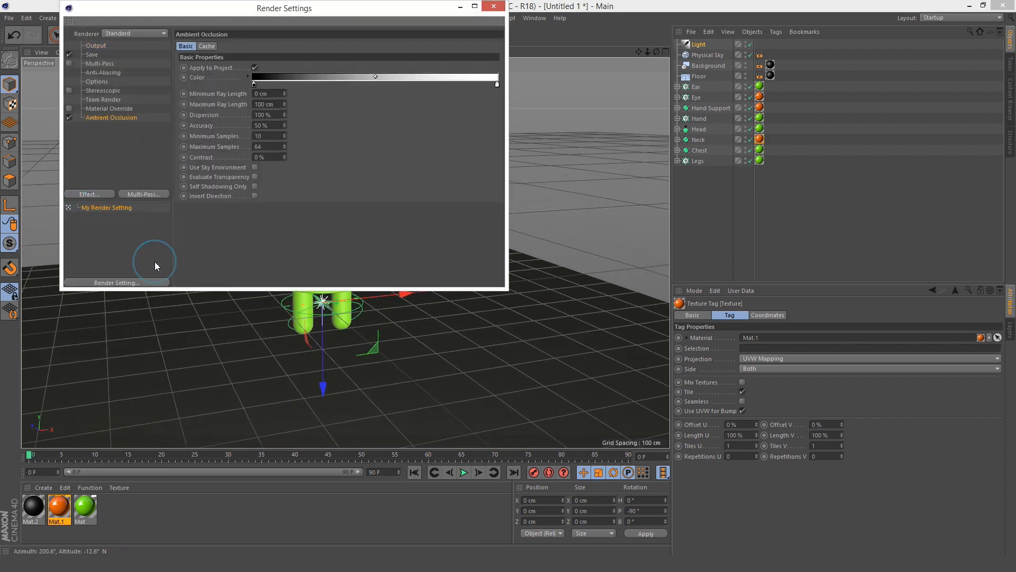
left_click(106, 194)
left_click(158, 328)
left_click(144, 163)
left_click(491, 5)
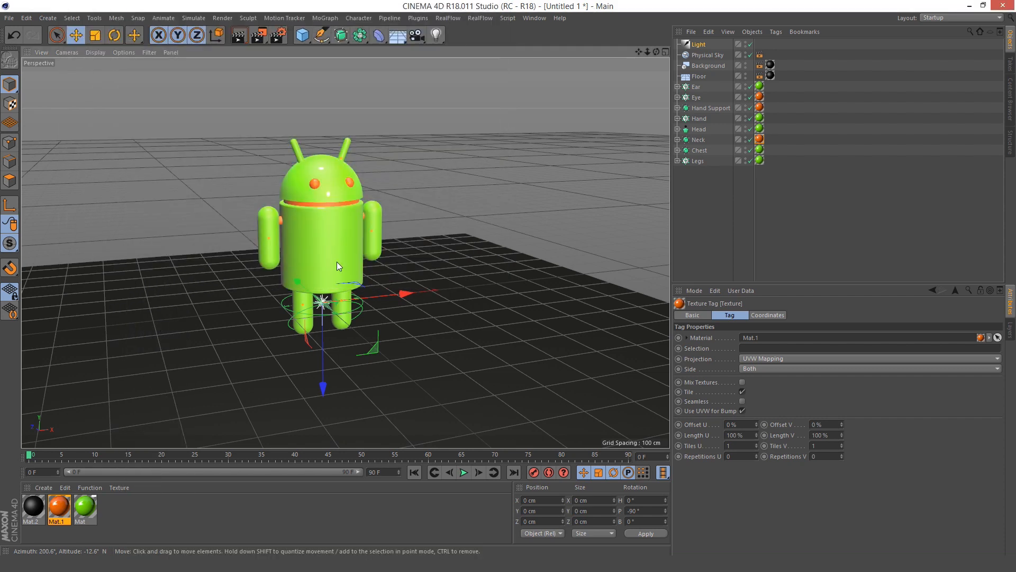
- Frame the whole character from the front in the perspective view and render a preview of it there
scroll(336, 261, "up", 3)
middle_click_drag(334, 257, 381, 254, "alt")
left_click_drag(353, 267, 346, 284, "alt")
scroll(346, 284, "up", 2)
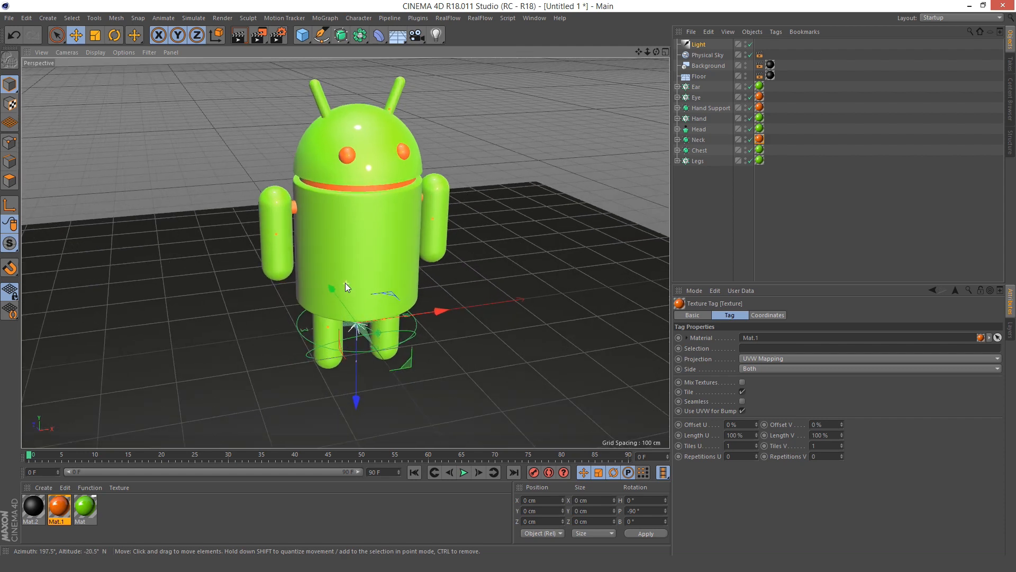
middle_click_drag(345, 283, 336, 305, "alt")
mouse_move(335, 305)
left_mouse_down("alt")
mouse_move(350, 322)
mouse_move(315, 327)
mouse_move(340, 313)
mouse_move(329, 303)
mouse_move(343, 303)
mouse_move(330, 300)
mouse_move(342, 303)
left_mouse_up("alt")
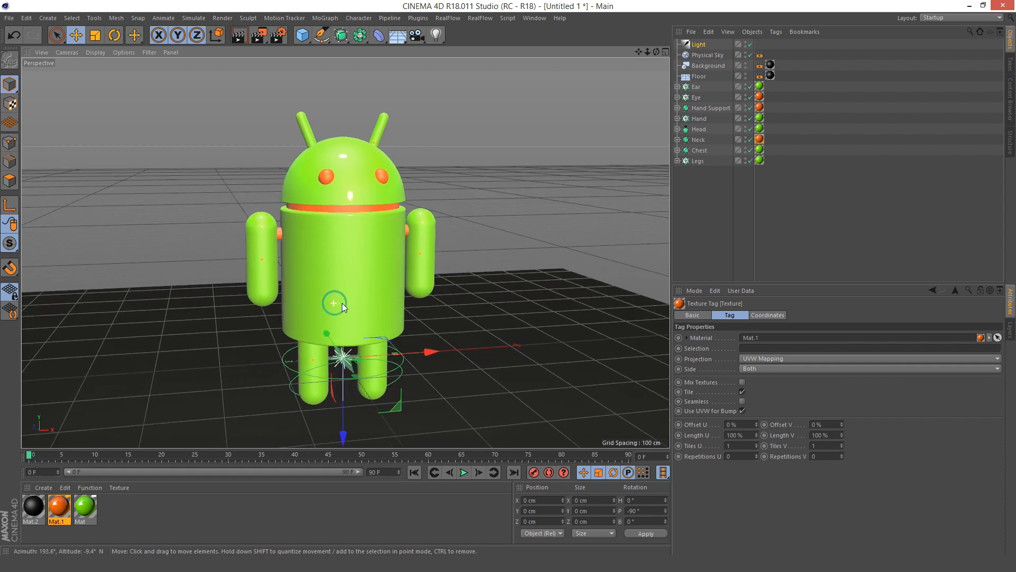
scroll(342, 302, "up", 3)
middle_click_drag(346, 305, 348, 312, "alt")
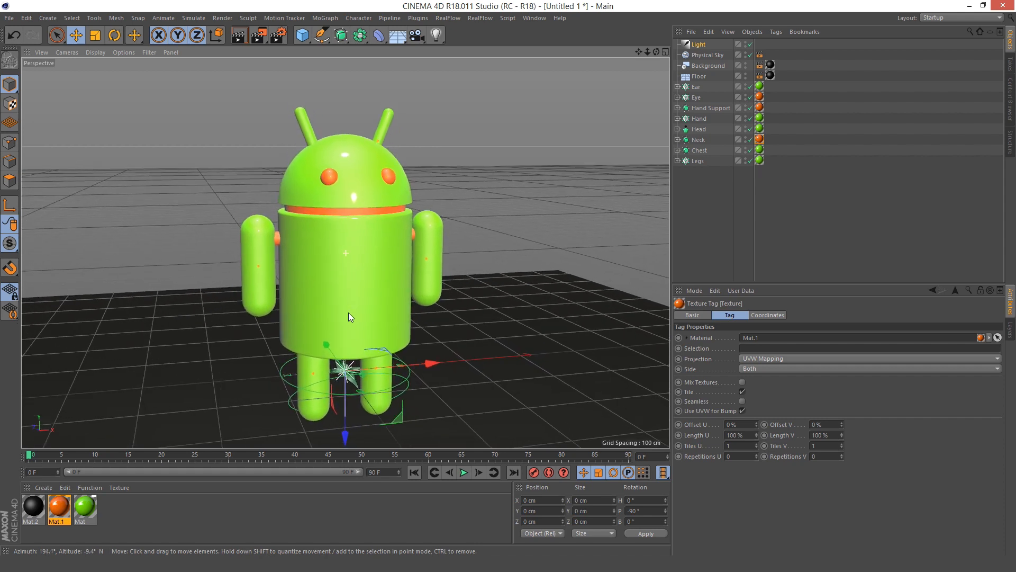
left_click(246, 40)
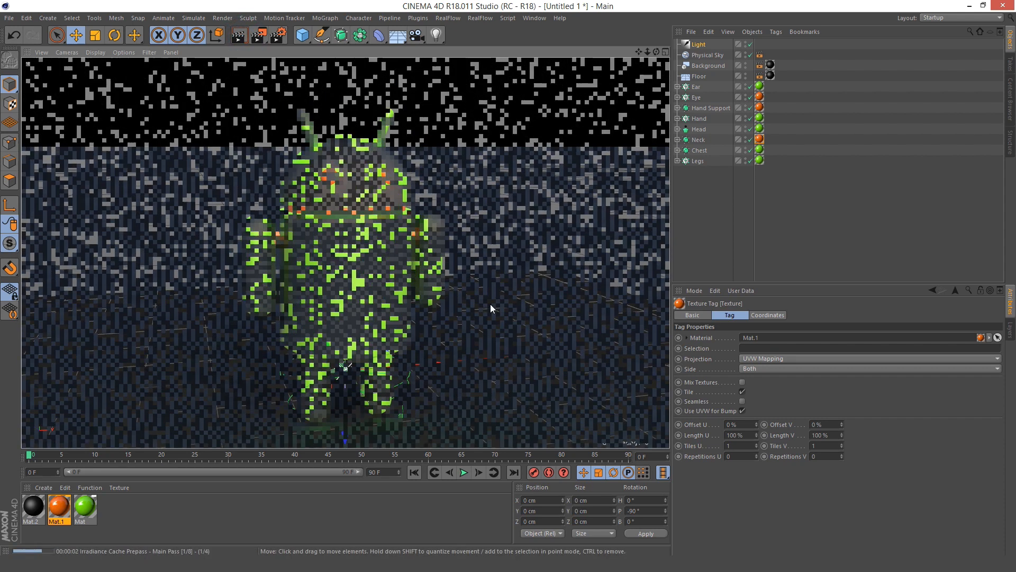